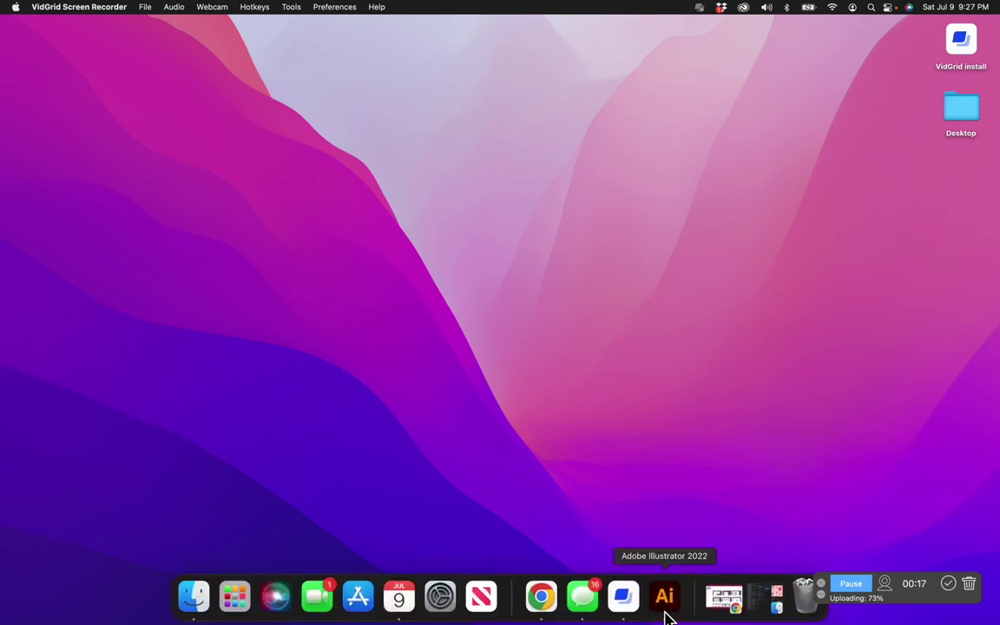
Open Illustrator and create a new 4 x 4 in document with RGB color and Medium (150 ppi) raster effects.
left_click(665, 607)
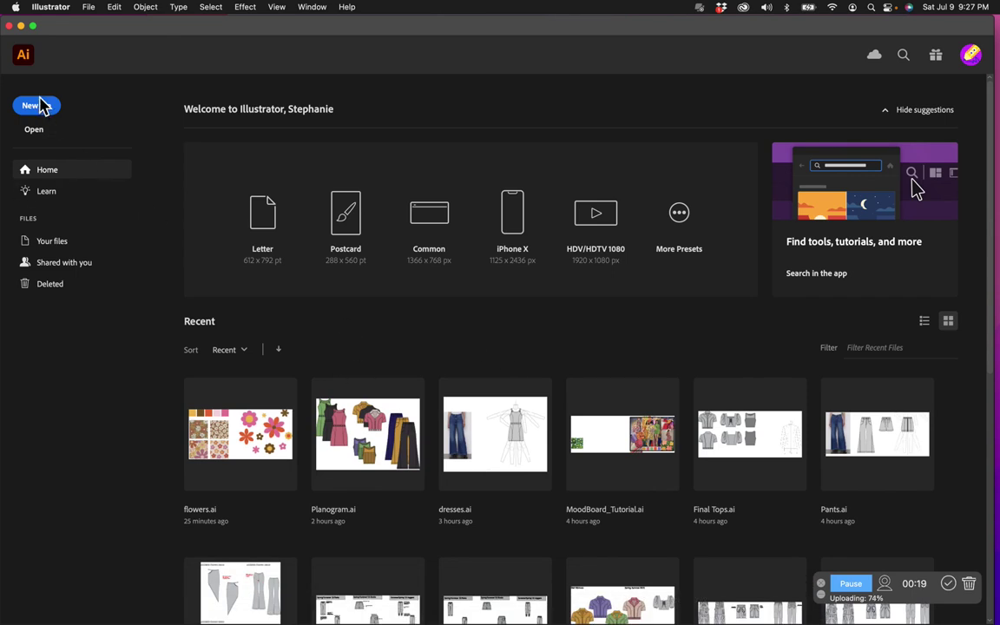
left_click(39, 111)
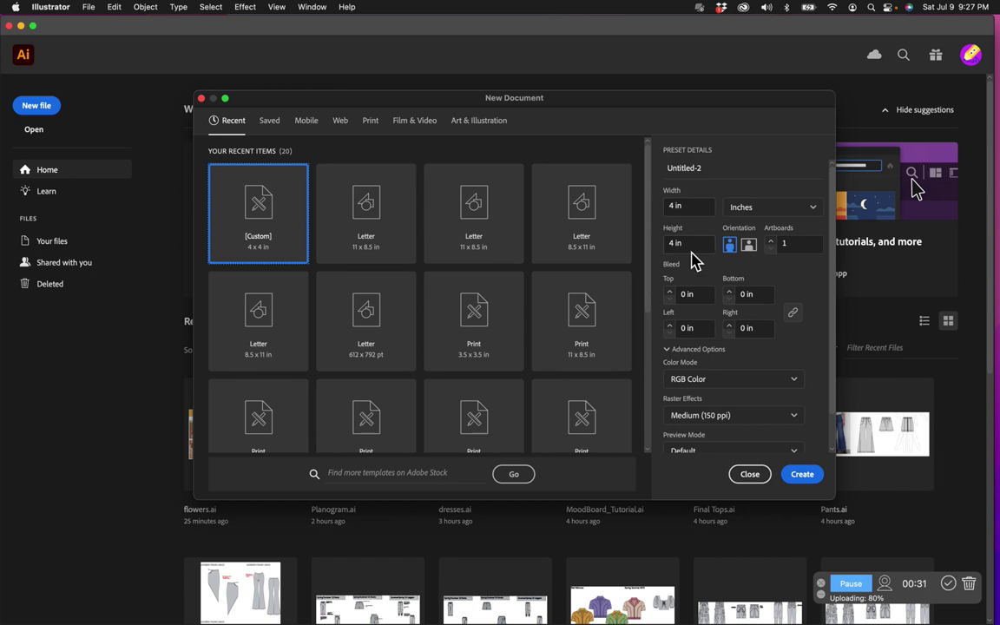
left_click(759, 208)
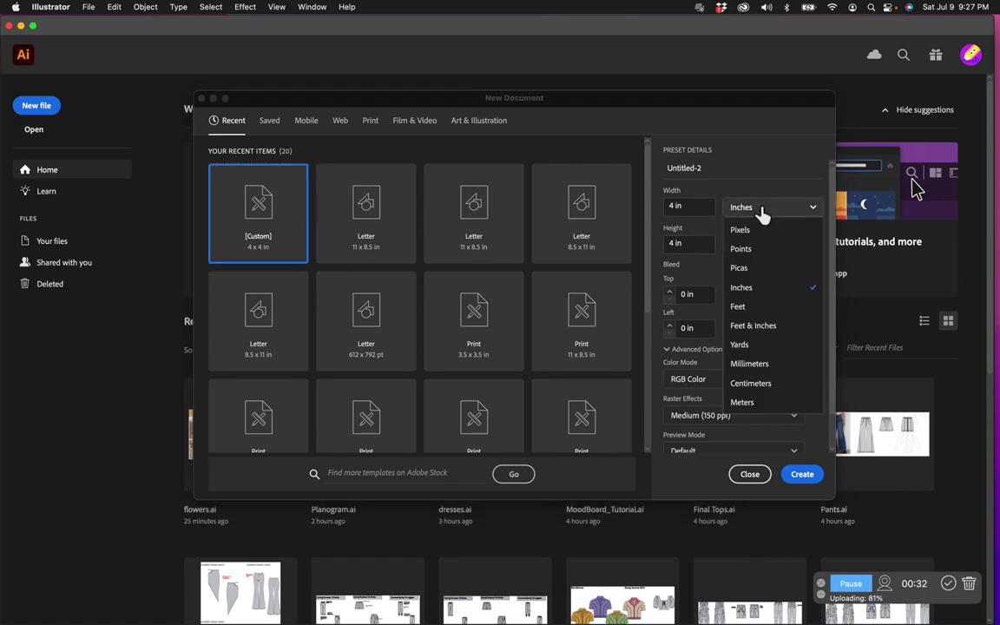
left_click(759, 288)
left_click(699, 208)
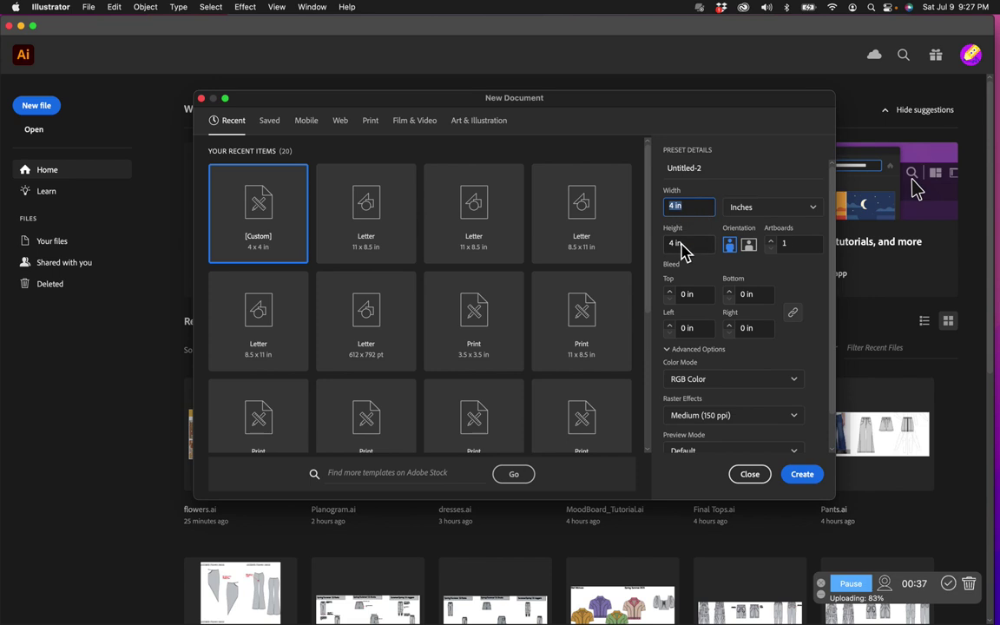
scroll(725, 423, "down", 2)
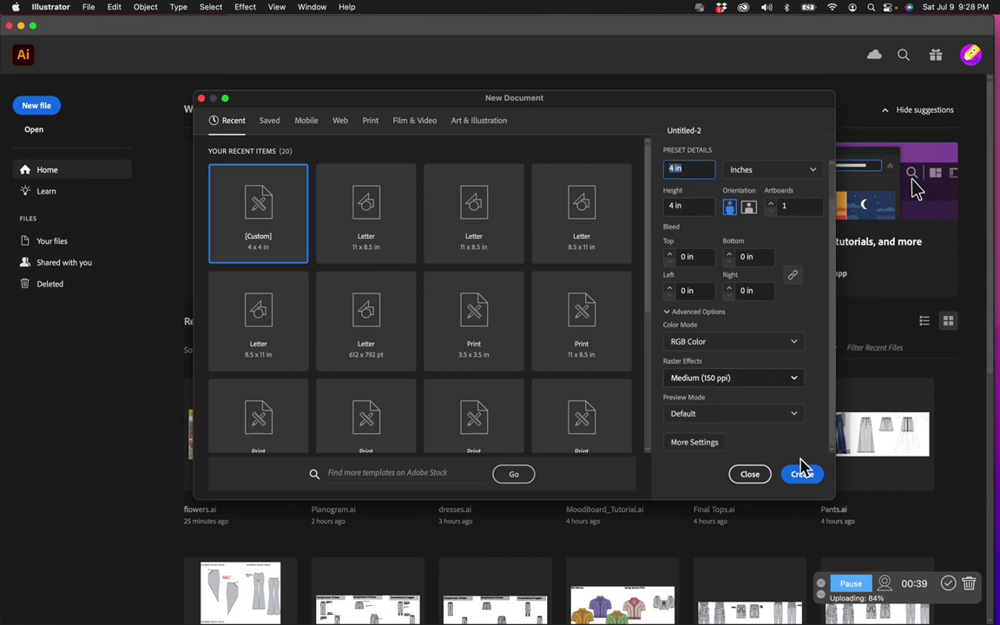
left_click(813, 479)
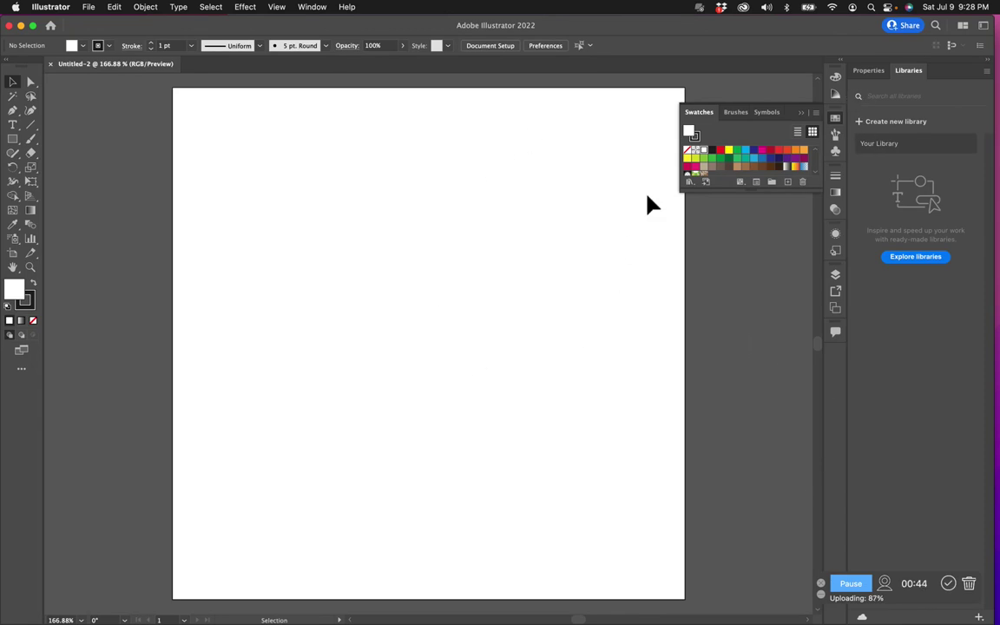
Collapse the swatches and save the document as Demo.ai in Illustrator 2020 format.
left_click(835, 119)
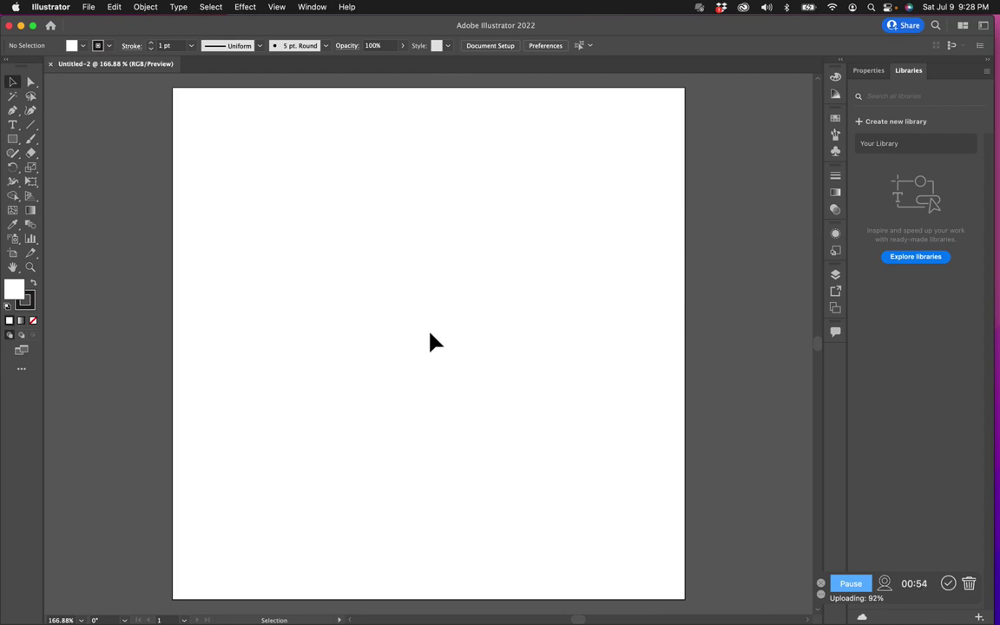
left_click(90, 8)
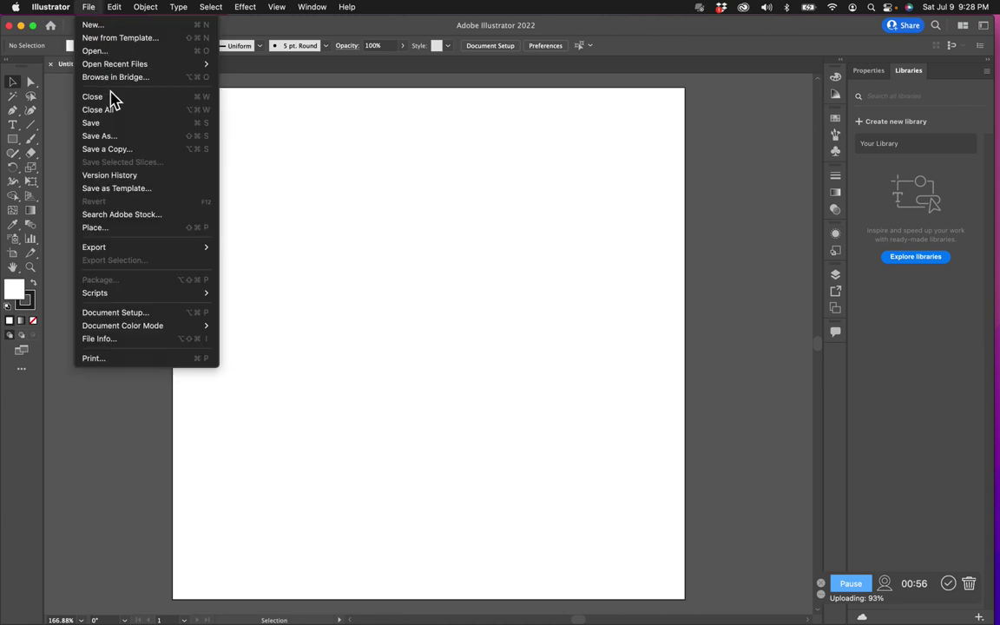
left_click(113, 136)
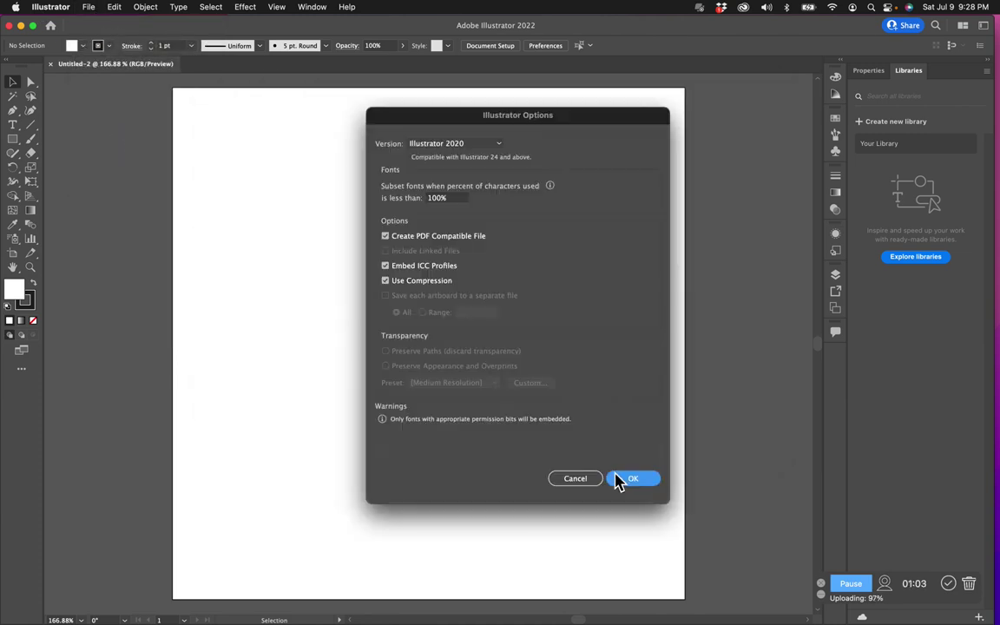
left_click(627, 477)
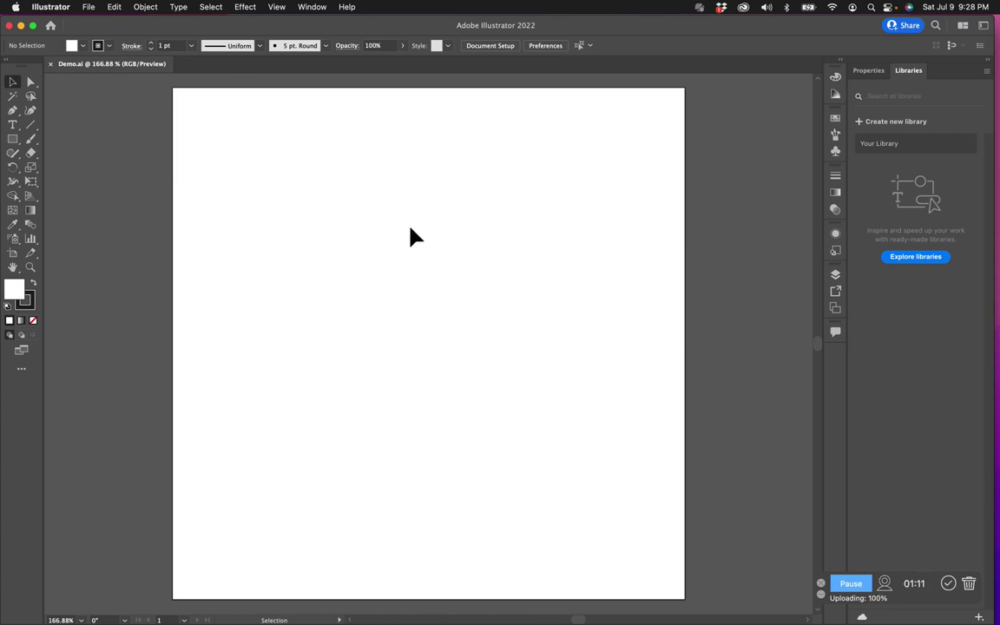
Place the floral pattern screenshot PNG from the Seamless Print Lesson folder beside the artboard as a reference.
left_click(96, 7)
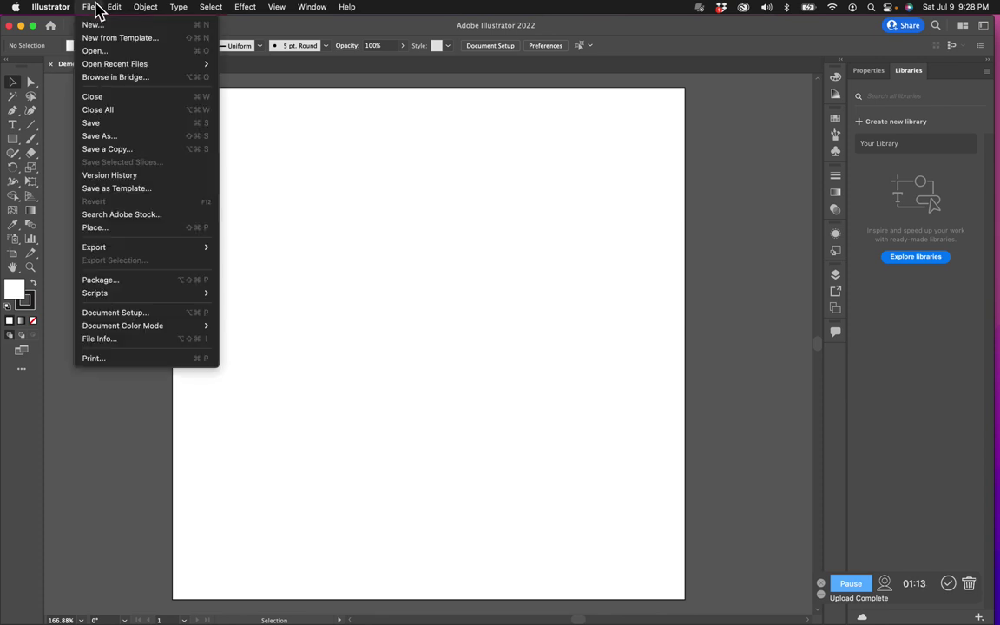
left_click(114, 229)
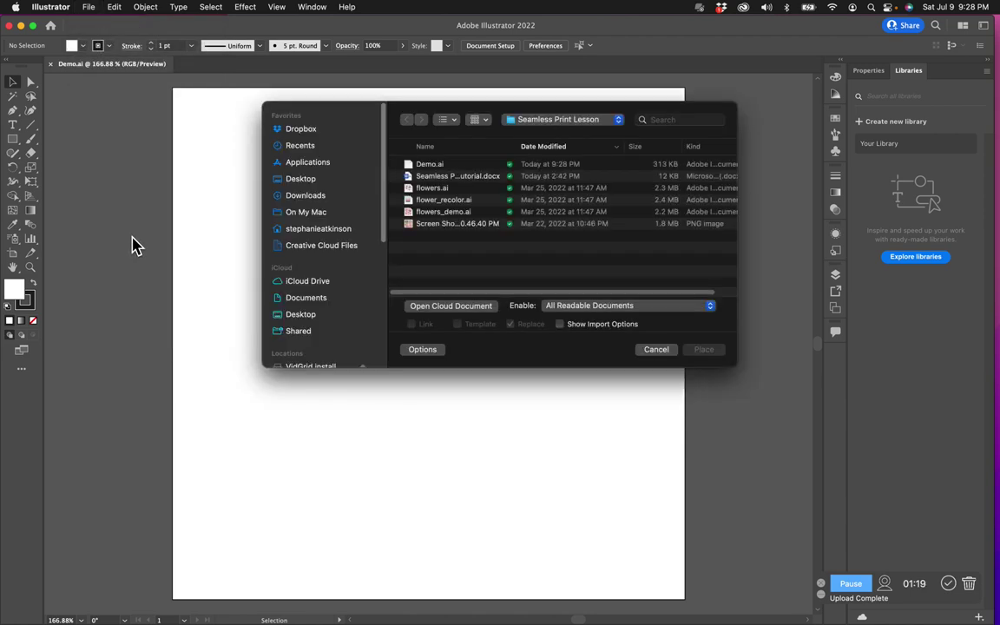
left_click(451, 225)
left_click(704, 350)
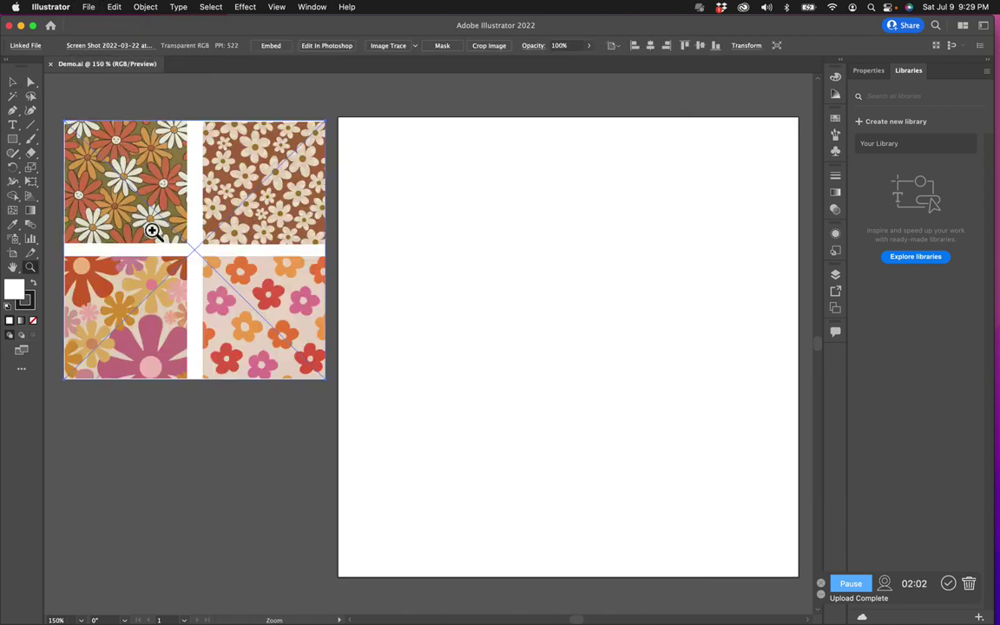
left_click(18, 141)
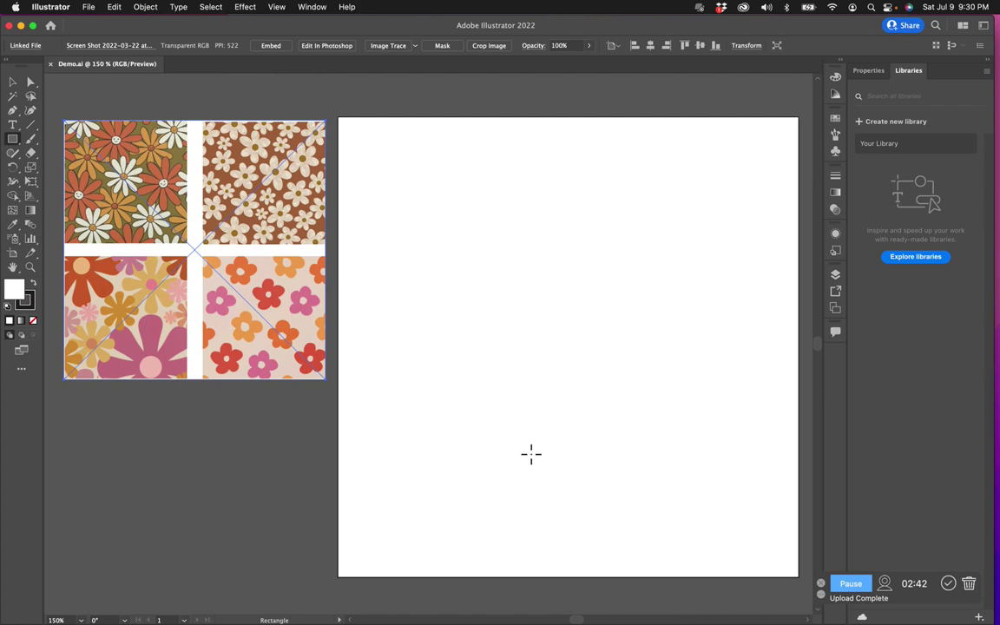
left_click(854, 586)
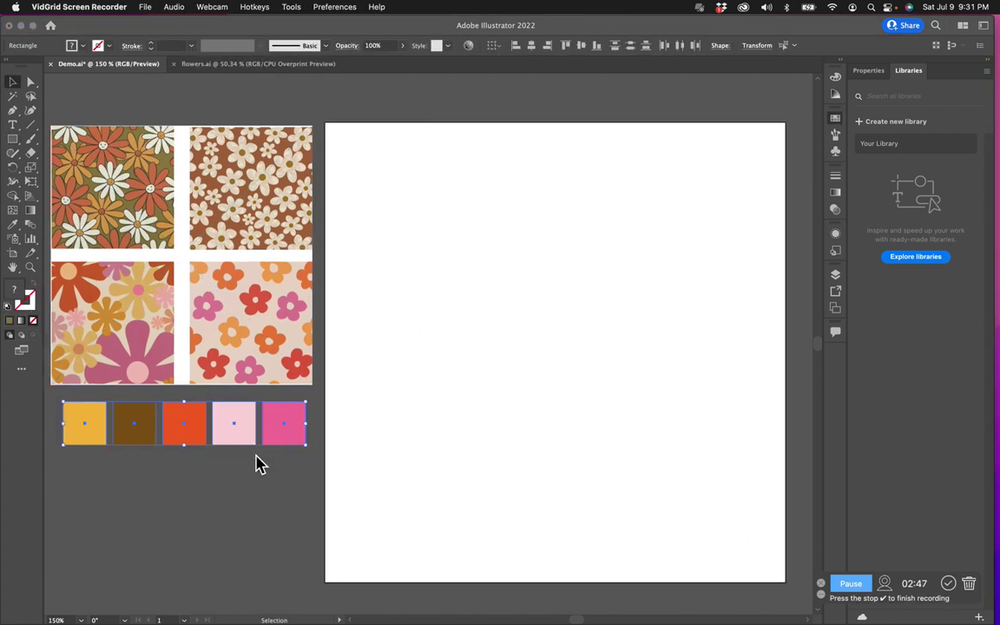
Show the swatches, deselect the palette squares and draw a circle about 0.49 in wide in the artboard's upper-left area.
left_click(836, 118)
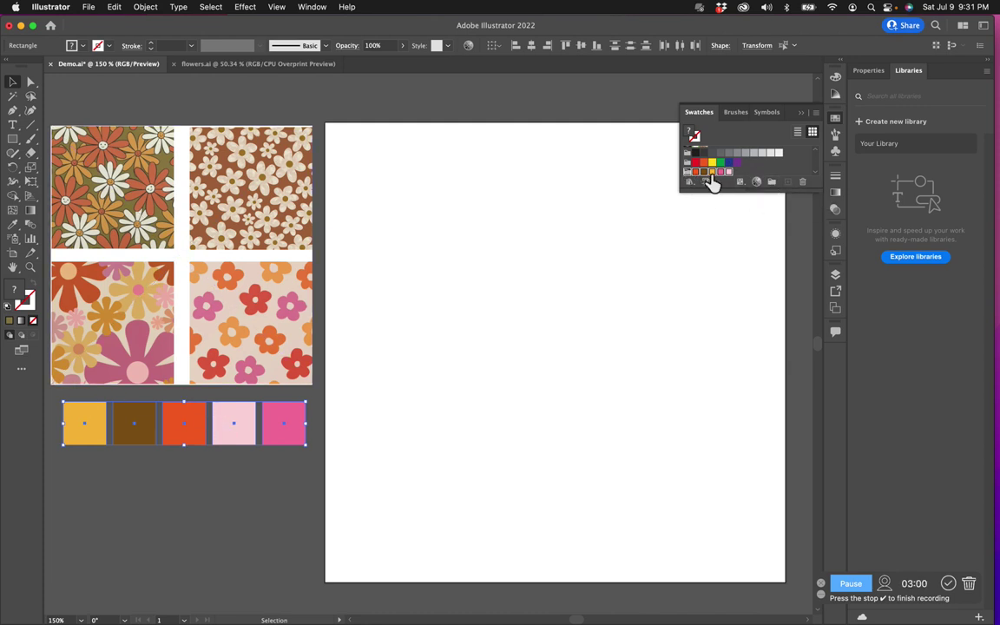
left_click(607, 303)
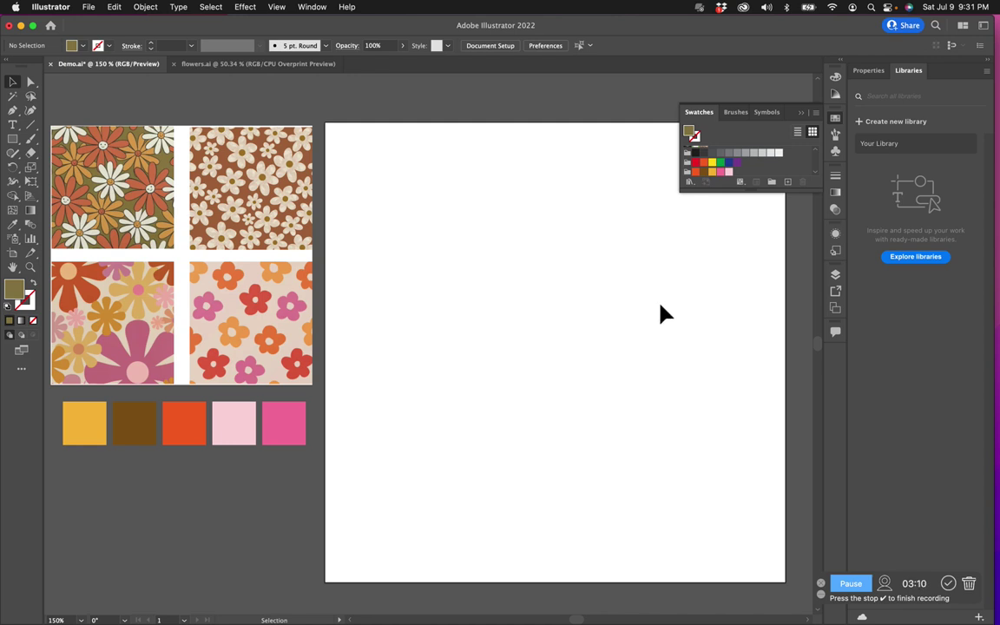
left_click_drag(13, 139, 65, 167)
left_click_drag(395, 192, 457, 249)
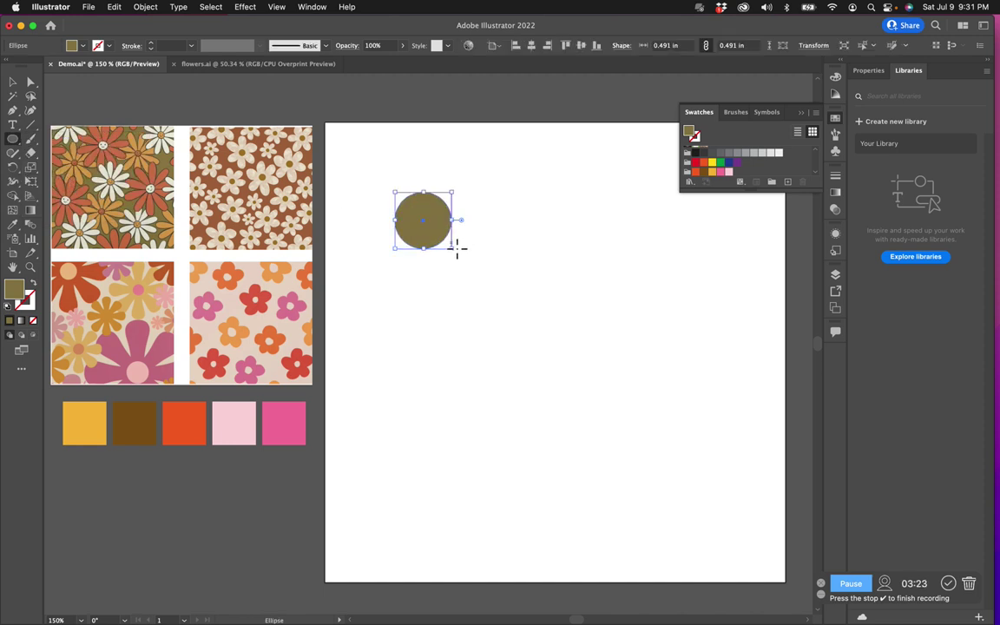
Fill the circle with the hot pink sampled from the last palette square and deselect it.
key("i")
left_click(299, 432)
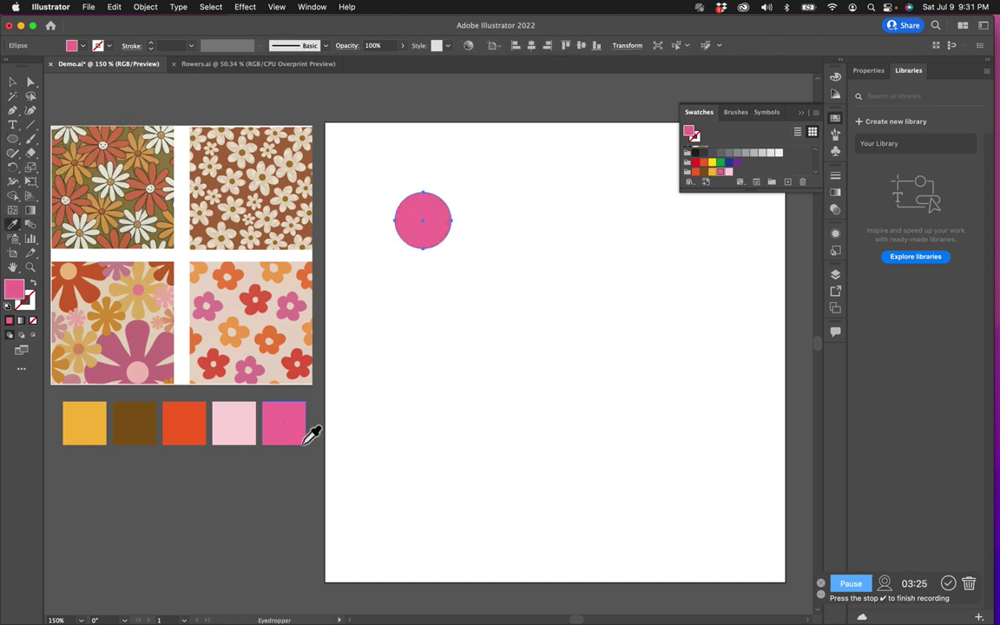
left_click(13, 82)
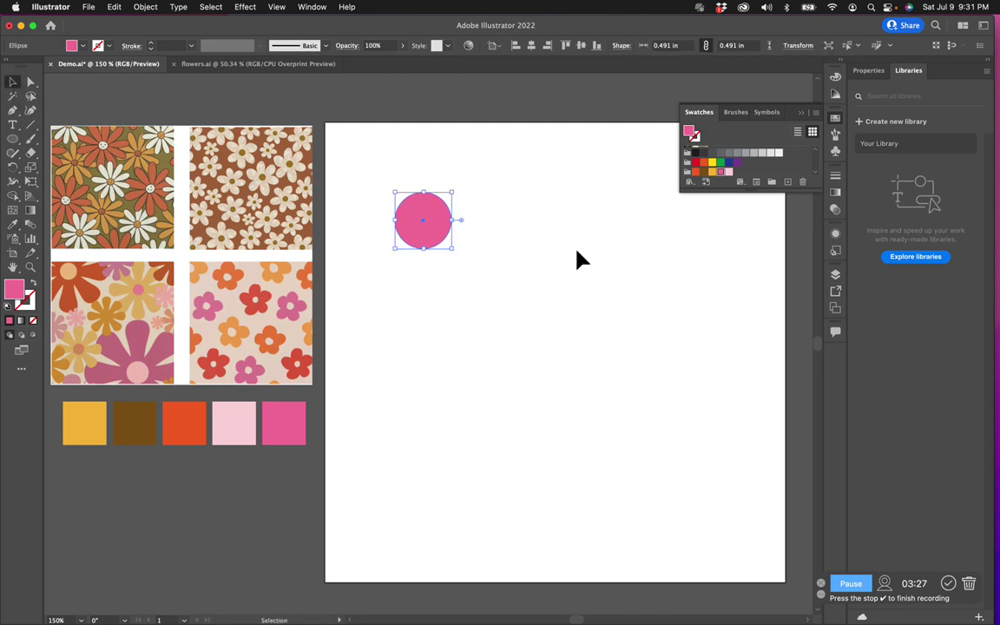
left_click(576, 259)
Pull the circle's bottom anchor point downward to stretch it into a teardrop-shaped petal.
left_click(30, 82)
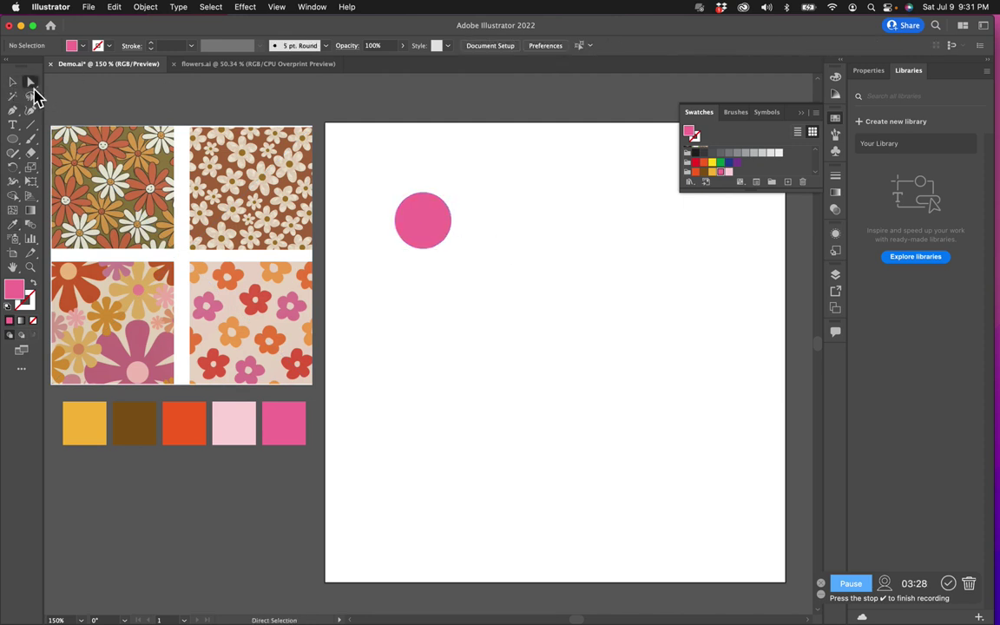
left_click(425, 251)
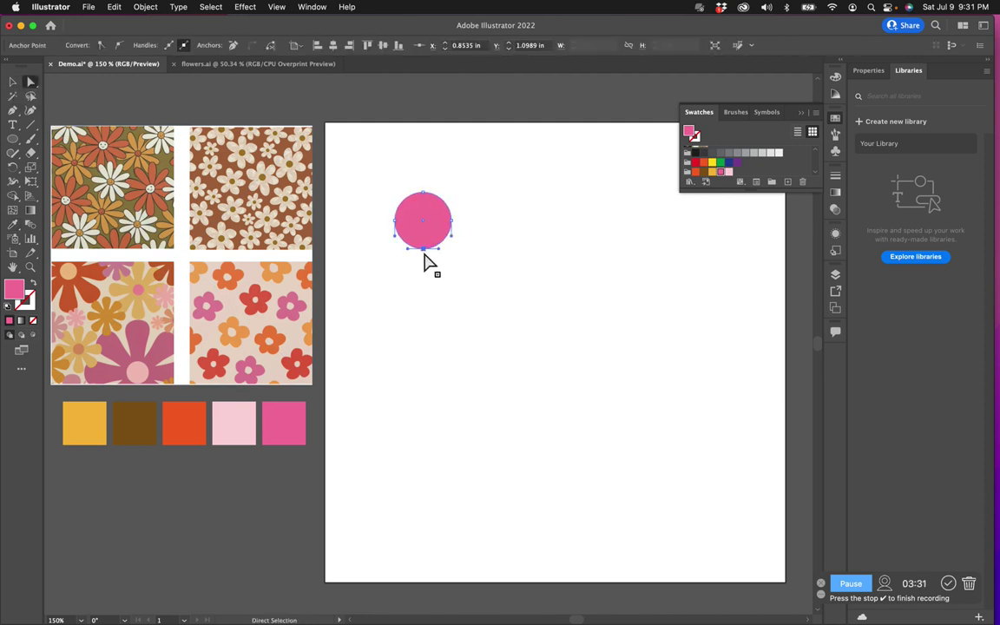
left_click_drag(424, 253, 435, 310)
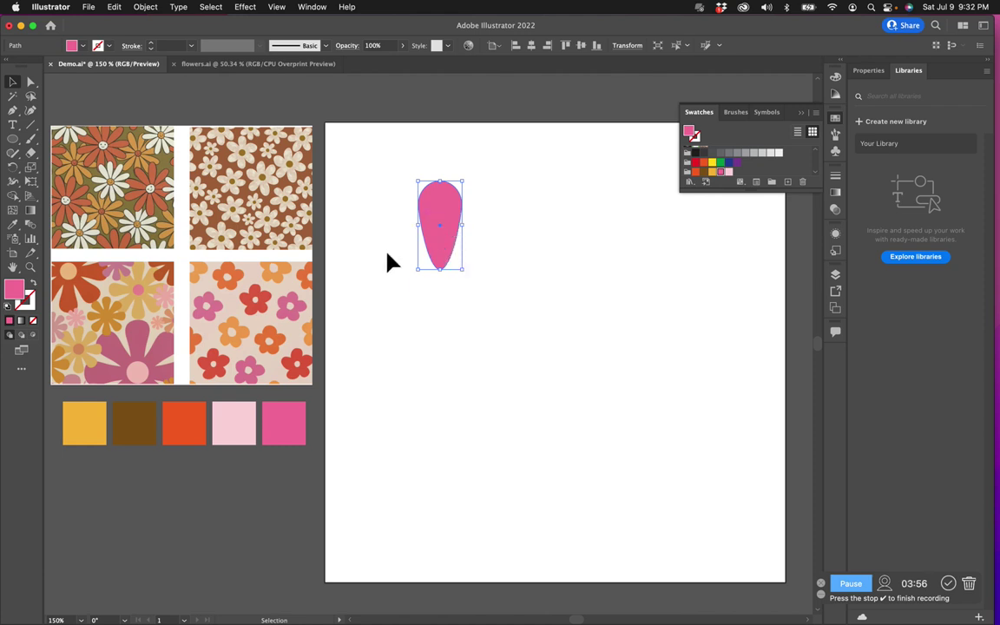
Make a copy of the pink petal rotated 45° around its bottom anchor point.
left_click(485, 309)
left_click(448, 226)
key("r")
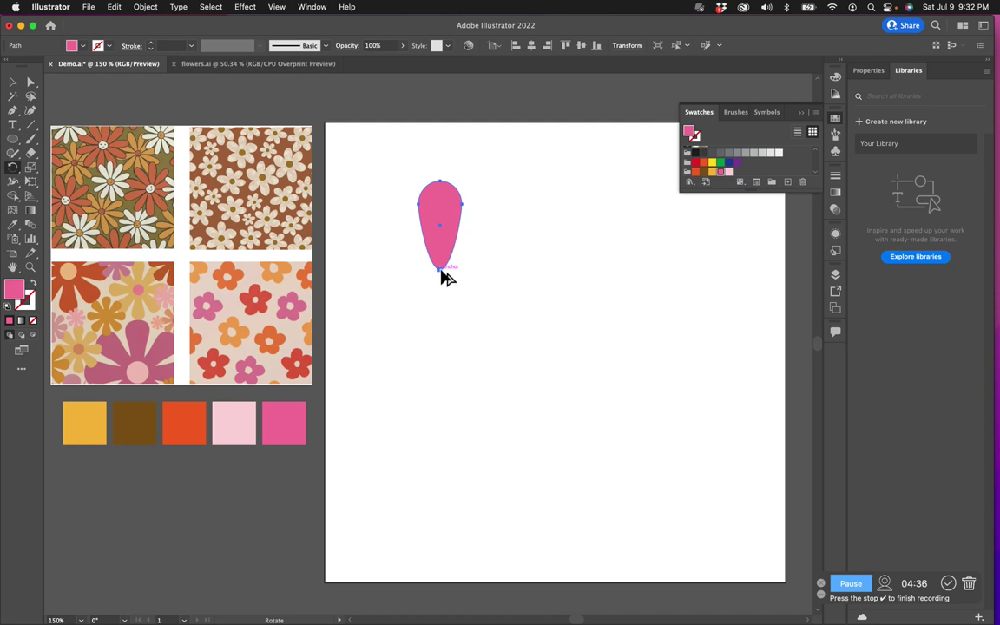
left_click(442, 271, "alt")
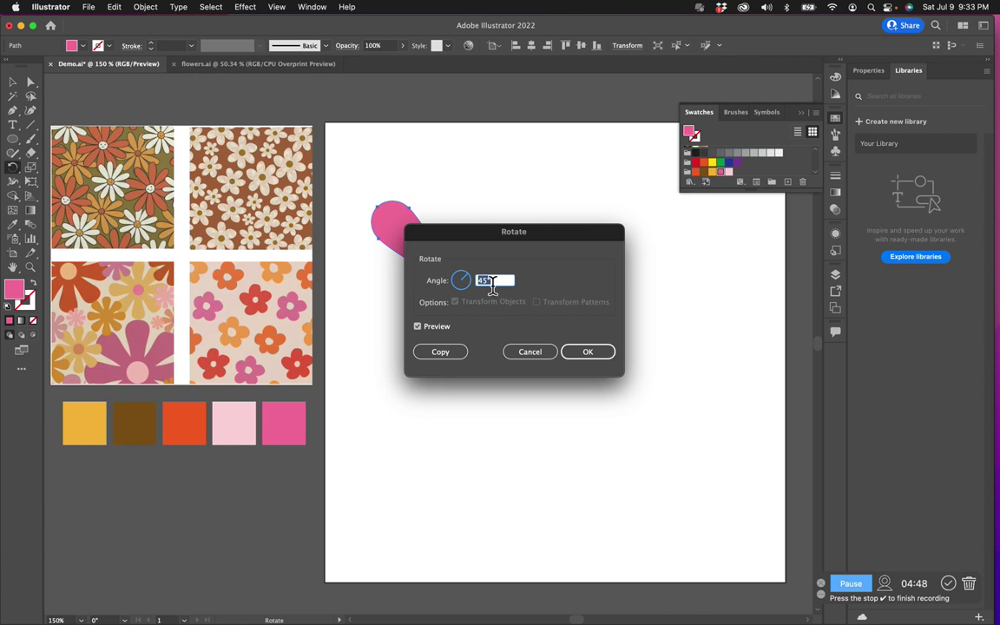
left_click(448, 359)
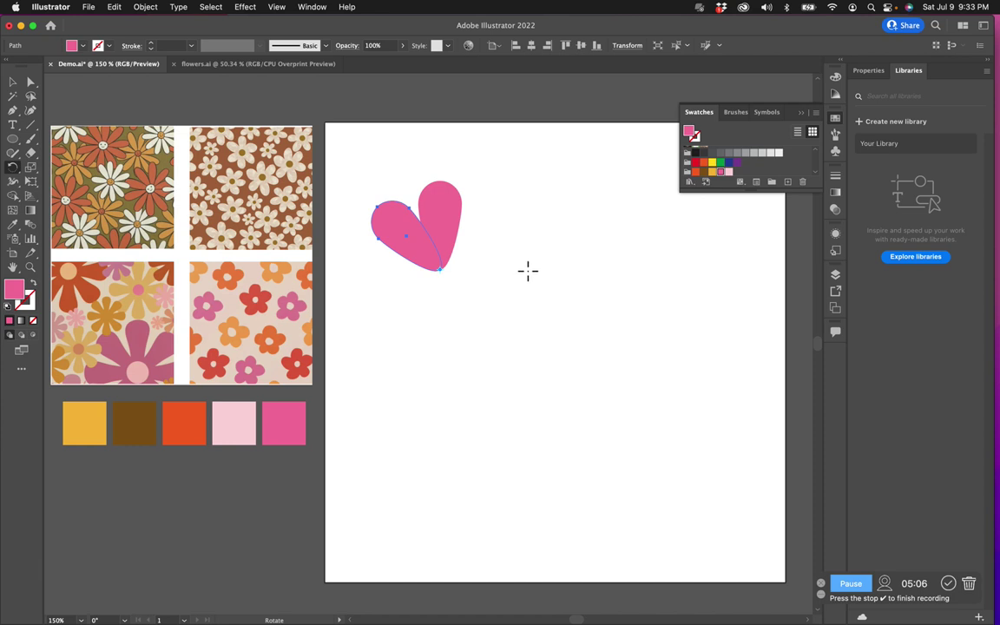
Repeat the rotated petal copy six more times to complete an eight-petal flower, and deselect it.
key("v")
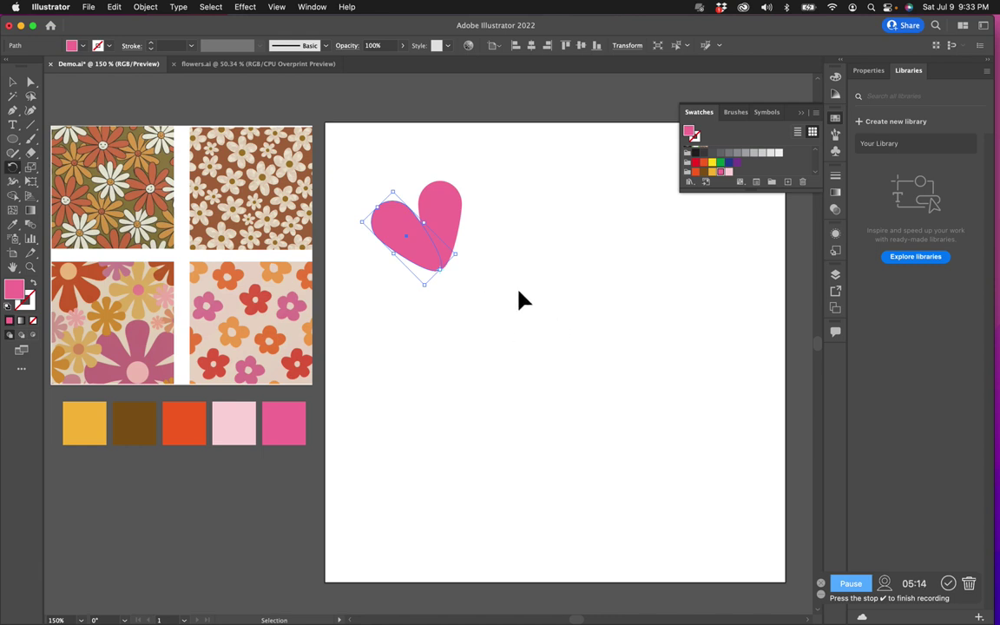
key("super+d")
key("super+d")
key("super+d")
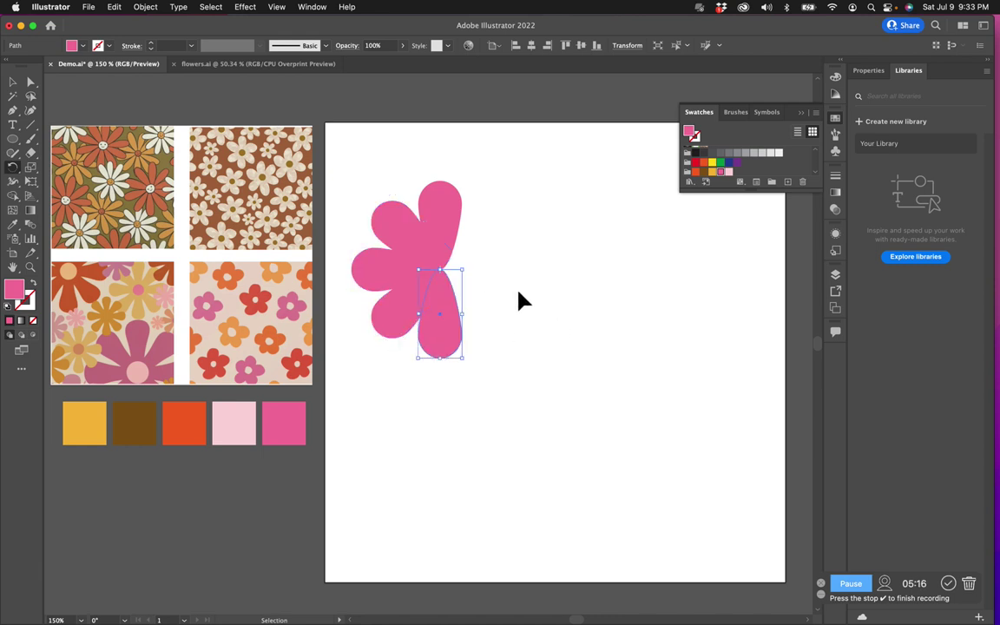
key("super+d")
key("super+d")
key("super+d")
key("v")
key("super+shift+a")
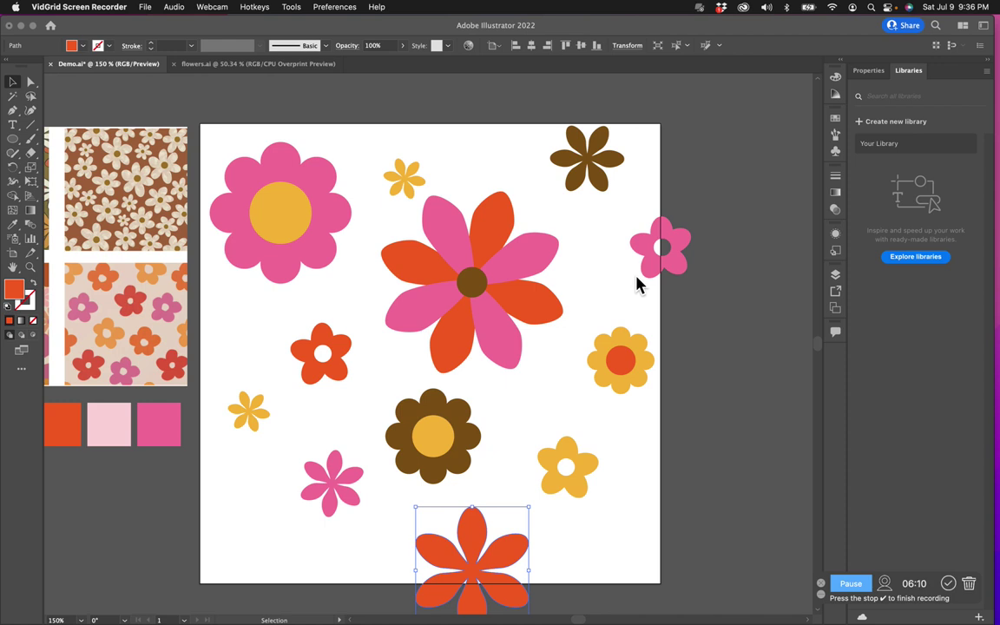
Move the large pink flower over the artboard's upper-left corner and reposition the surrounding upper flowers and central two-tone flower to balance the spacing.
left_click(312, 251)
left_click_drag(311, 246, 280, 198)
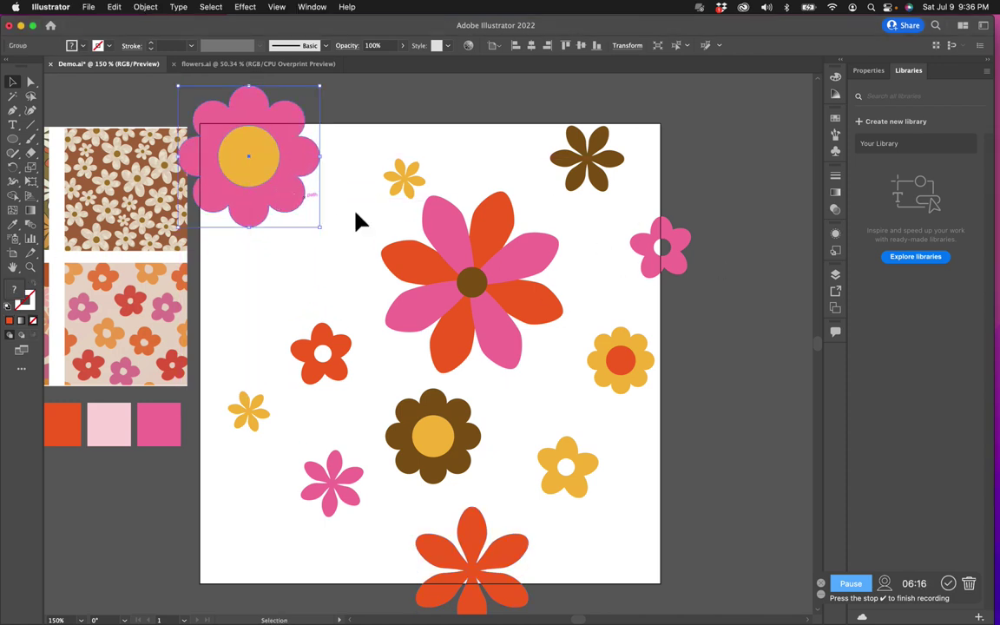
left_click_drag(406, 196, 393, 185)
mouse_move(482, 251)
left_mouse_down()
mouse_move(458, 258)
mouse_move(466, 257)
left_mouse_up()
left_click_drag(328, 354, 308, 279)
left_click_drag(586, 174, 573, 184)
left_click_drag(391, 174, 356, 206)
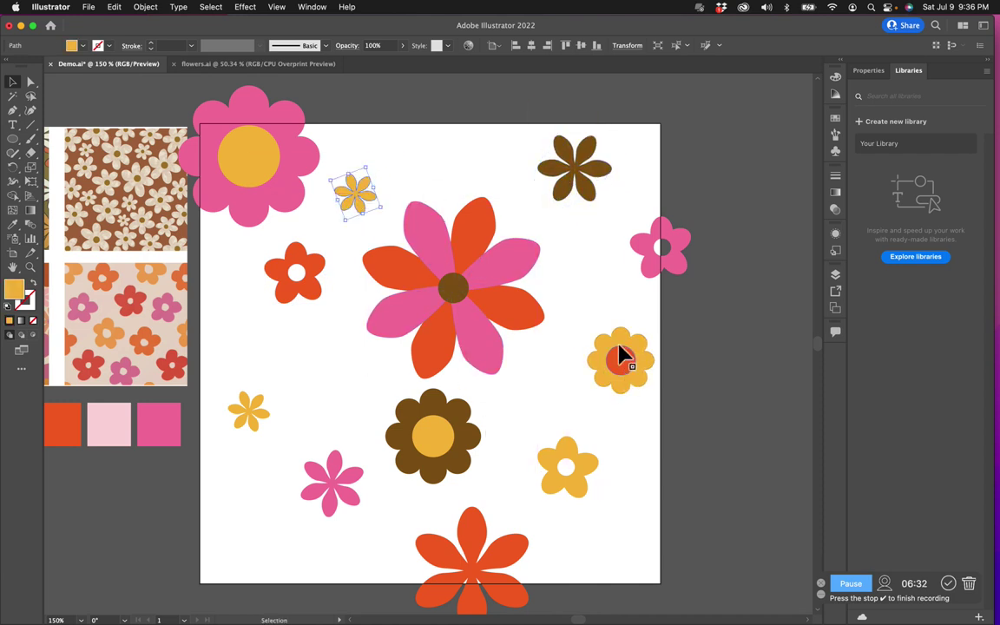
Swap the yellow five-petal and pink six-petal flowers, shift the brown flower left, and set the orange-centred flower across the artboard's right edge.
left_click_drag(586, 476, 256, 515)
left_click_drag(319, 493, 562, 460)
left_click_drag(445, 455, 365, 439)
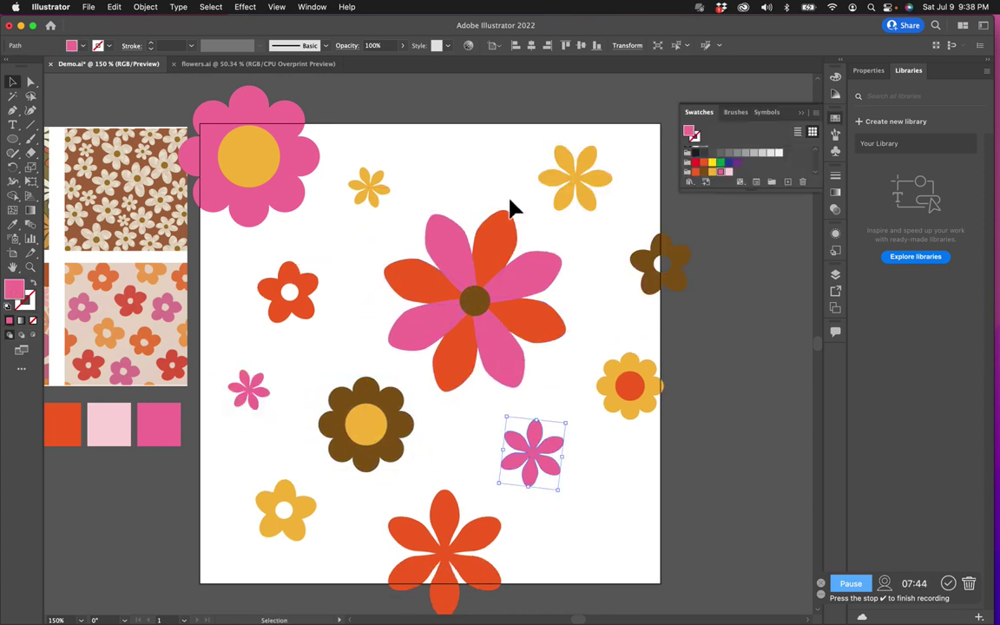
left_click_drag(647, 419, 658, 441)
left_click_drag(540, 460, 559, 470)
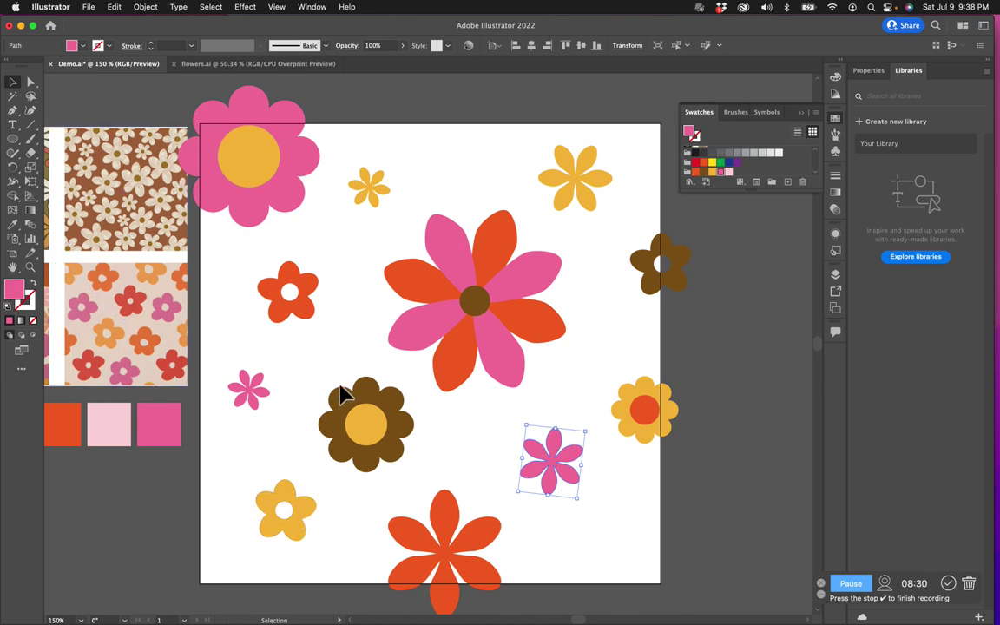
Move the reference image farther left and nudge the large pink flower slightly left across the artboard's edge.
left_click(265, 201)
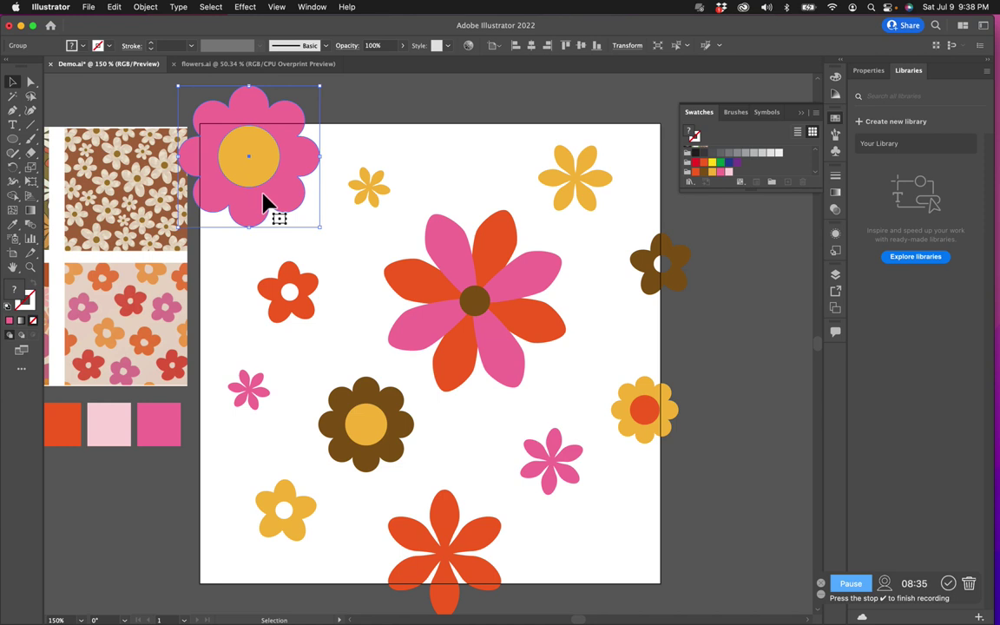
left_click_drag(122, 246, 49, 246)
left_click_drag(234, 190, 225, 190)
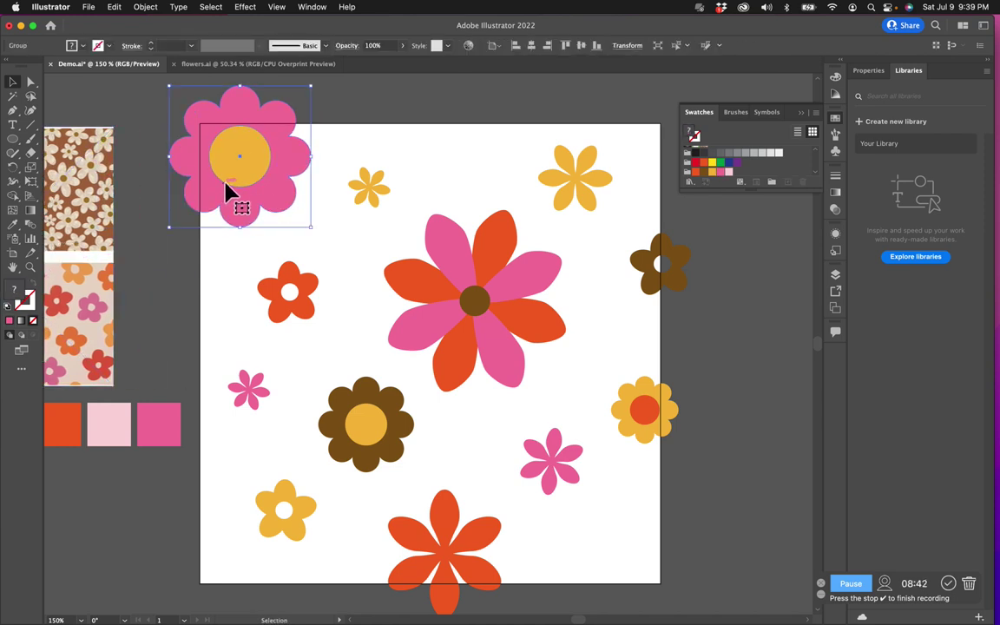
Copy the large pink flower straight down using a Move transform of 0 in horizontal and 4 in vertical.
right_click(230, 191)
mouse_move(304, 336)
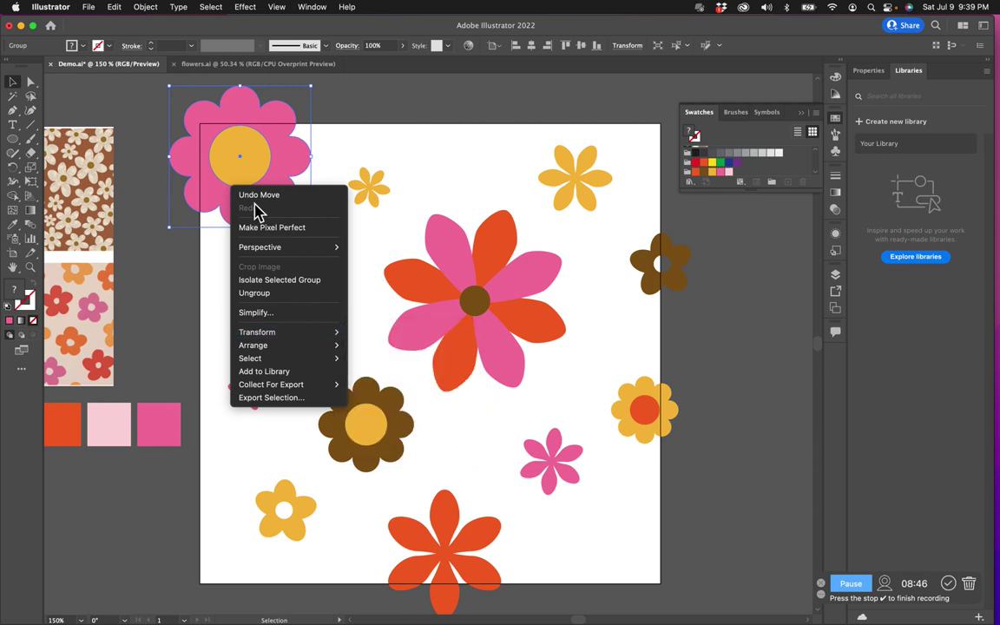
right_click(249, 164)
mouse_move(276, 313)
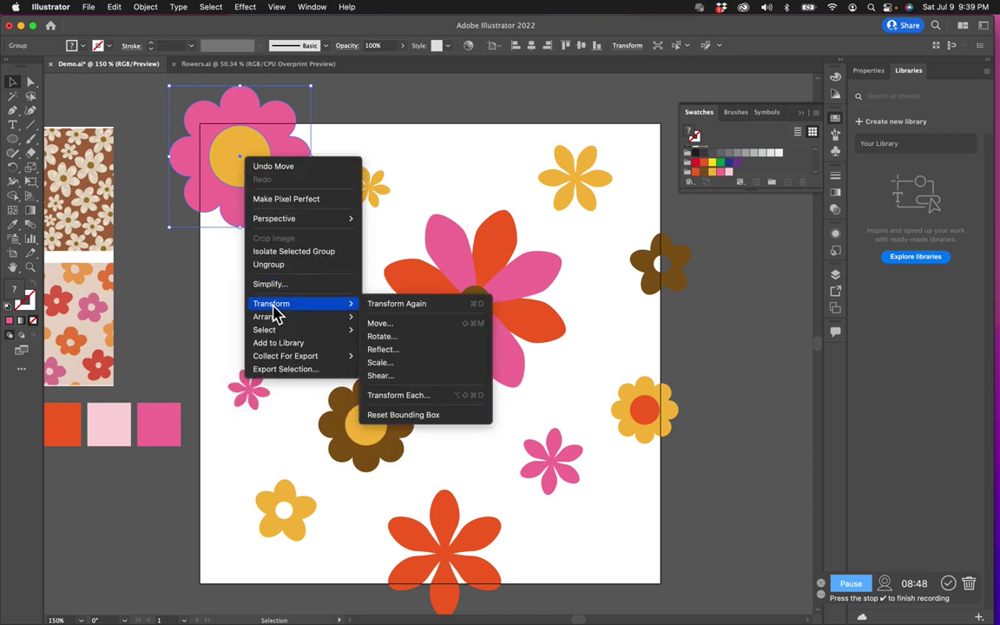
left_click(382, 326)
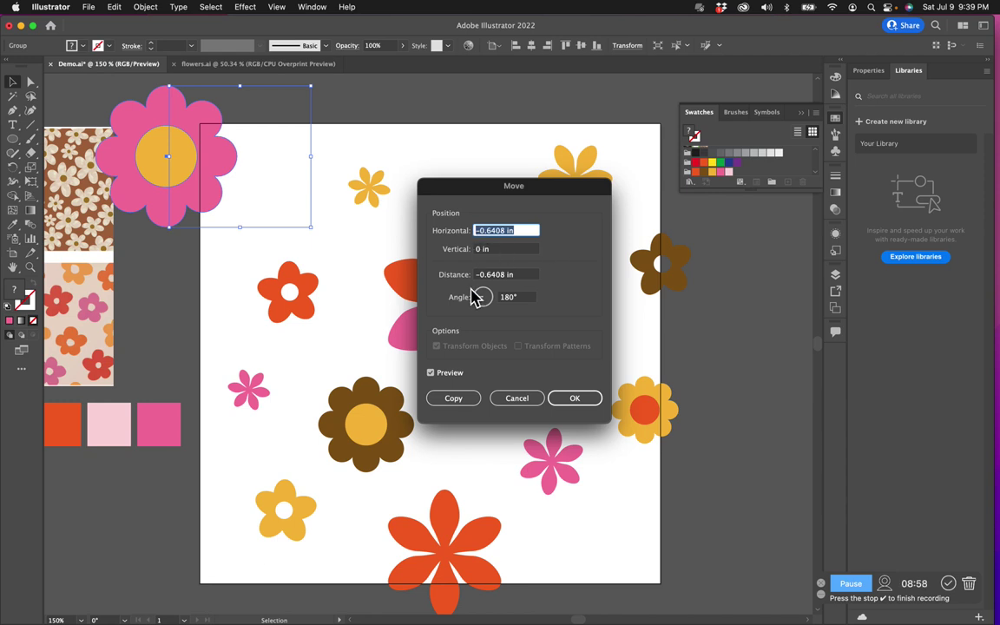
type("0")
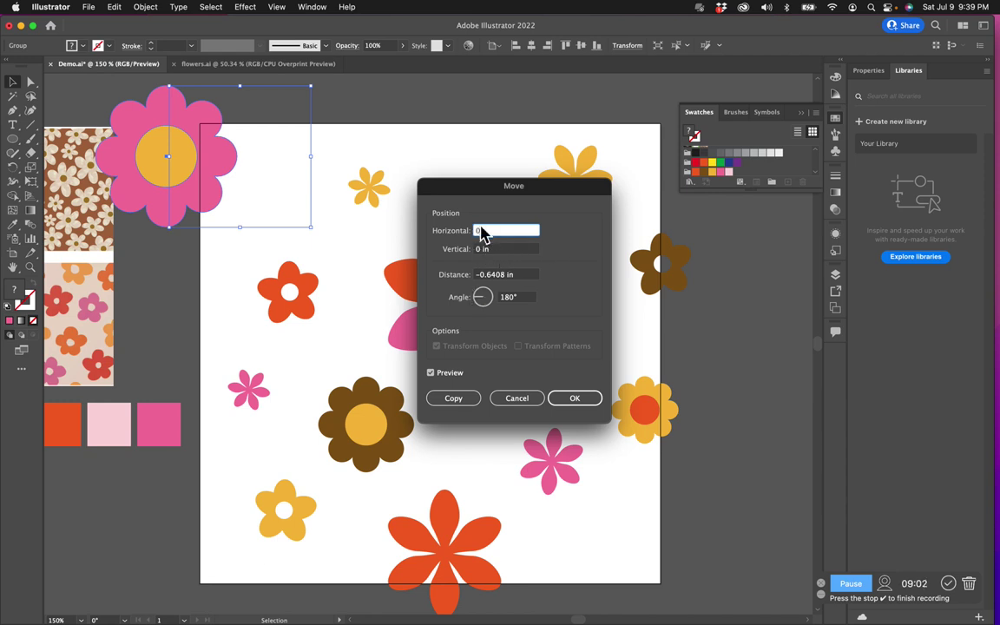
key("Tab")
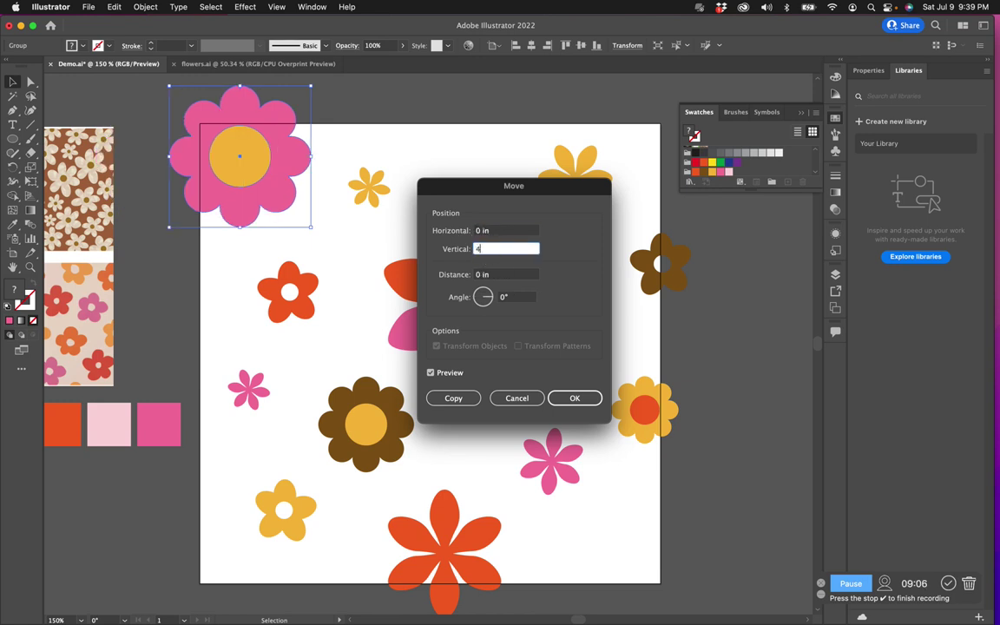
left_click(455, 399)
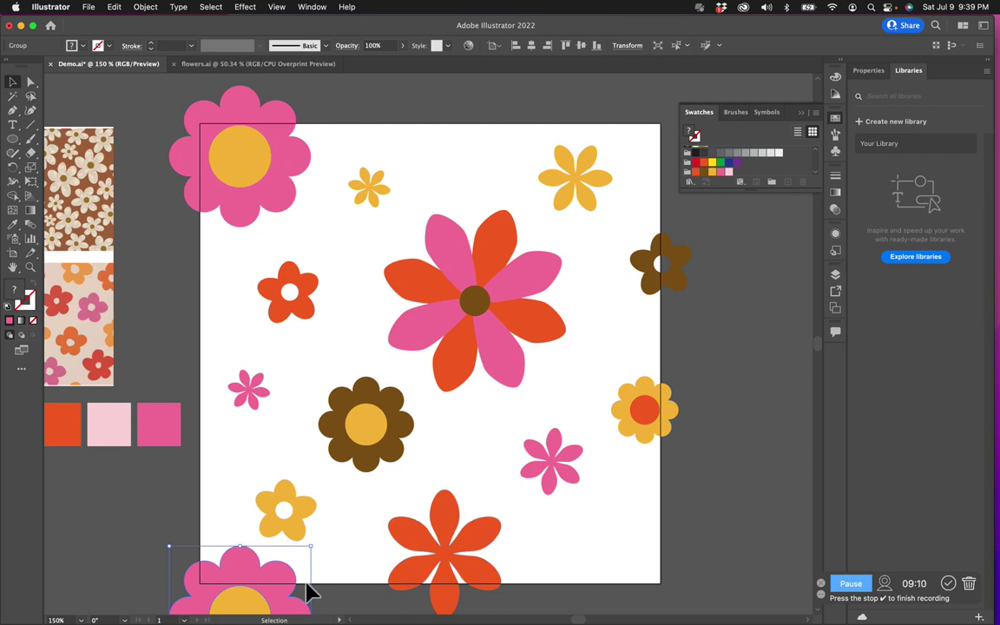
Copy both large pink flowers 4 in straight across to the artboard's right-hand corners with a Move transform, and deselect.
scroll(521, 503, "down", 3)
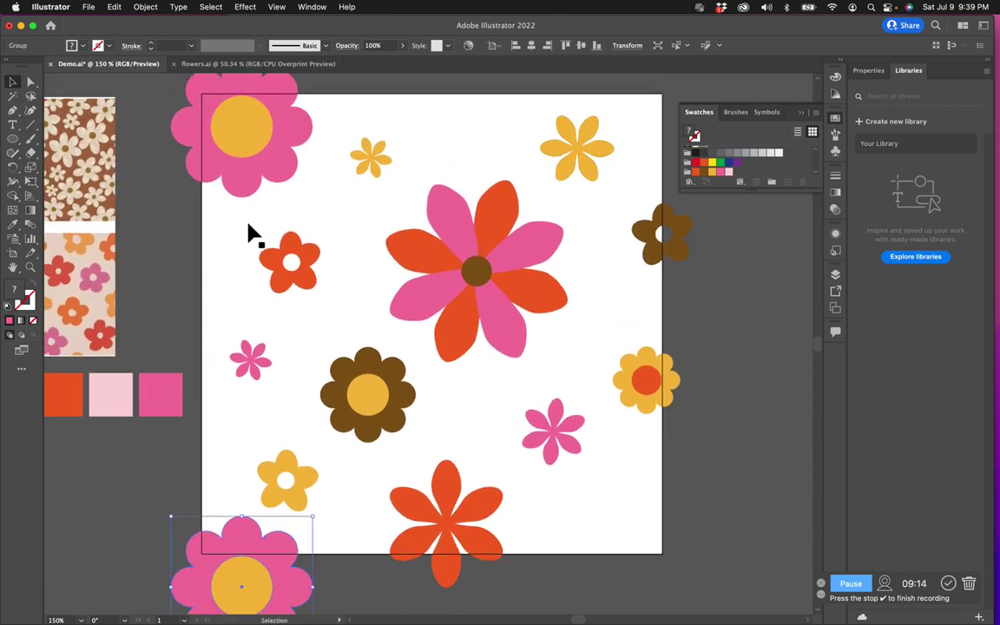
left_click(261, 174)
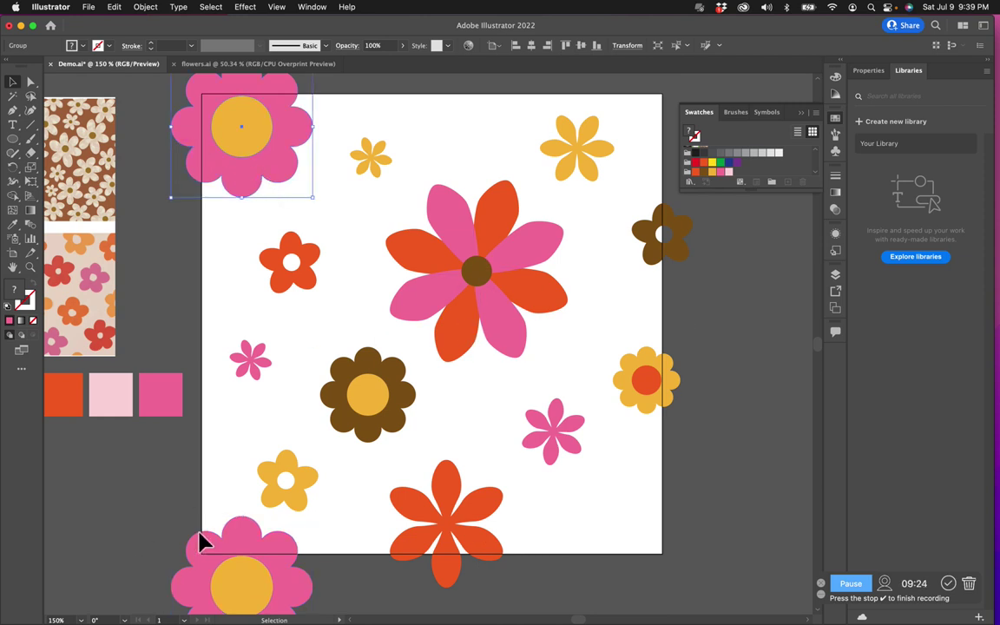
left_click(216, 576, "shift")
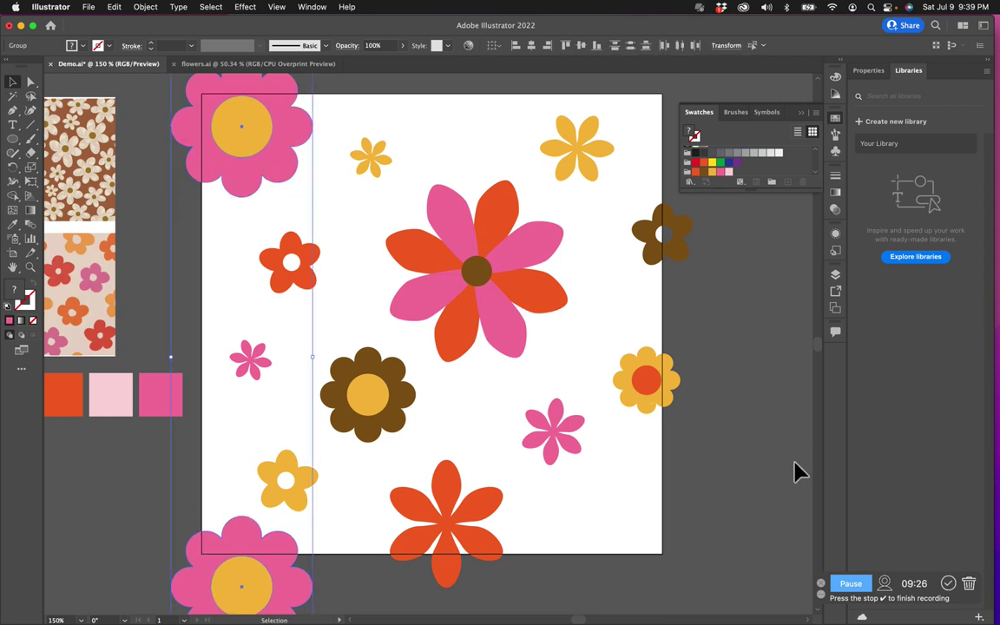
right_click(246, 580)
mouse_move(295, 549)
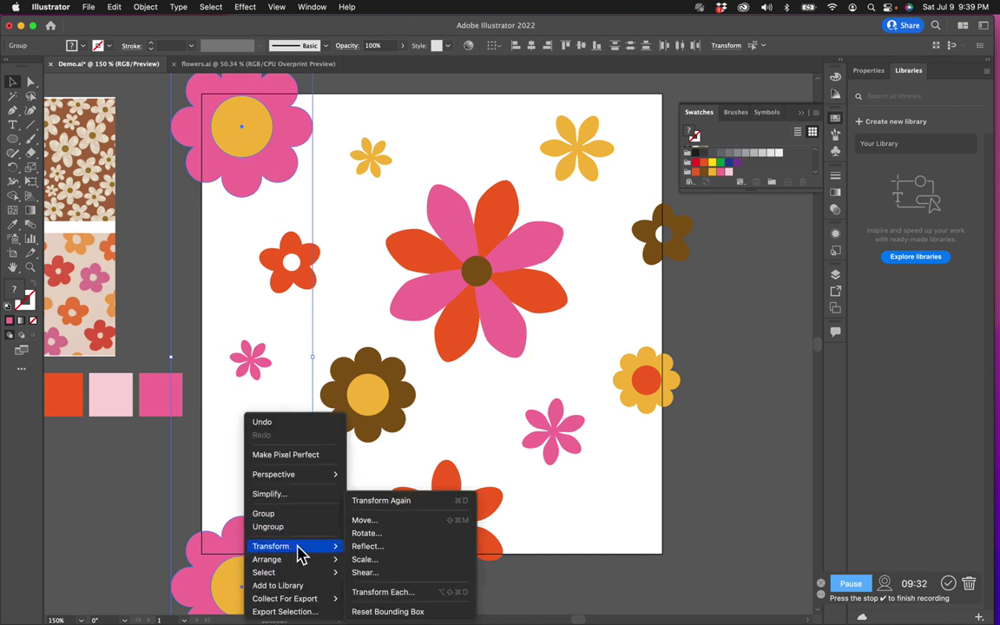
left_click(387, 520)
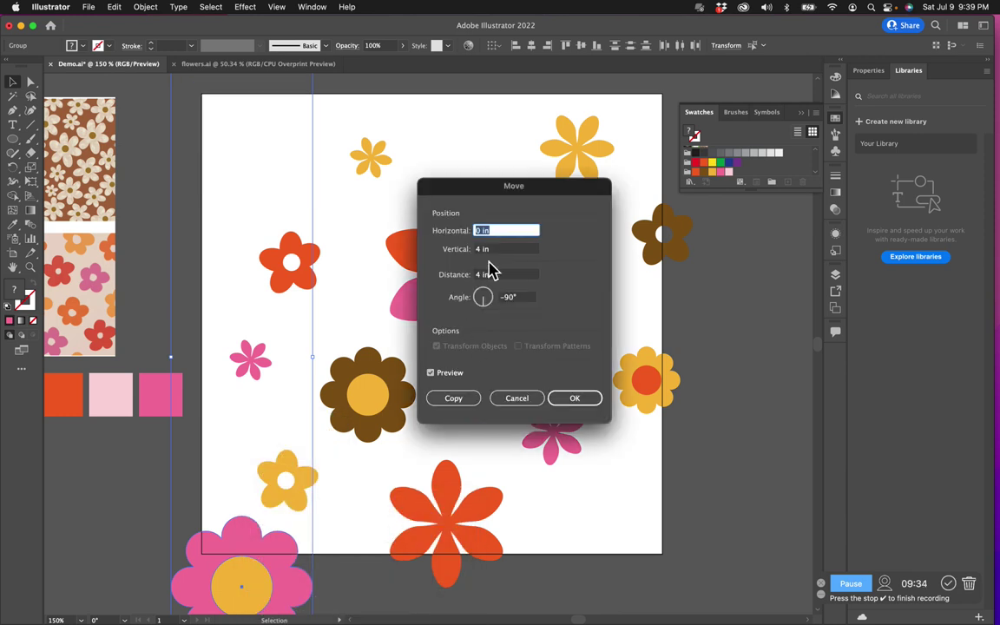
type("4")
key("Tab")
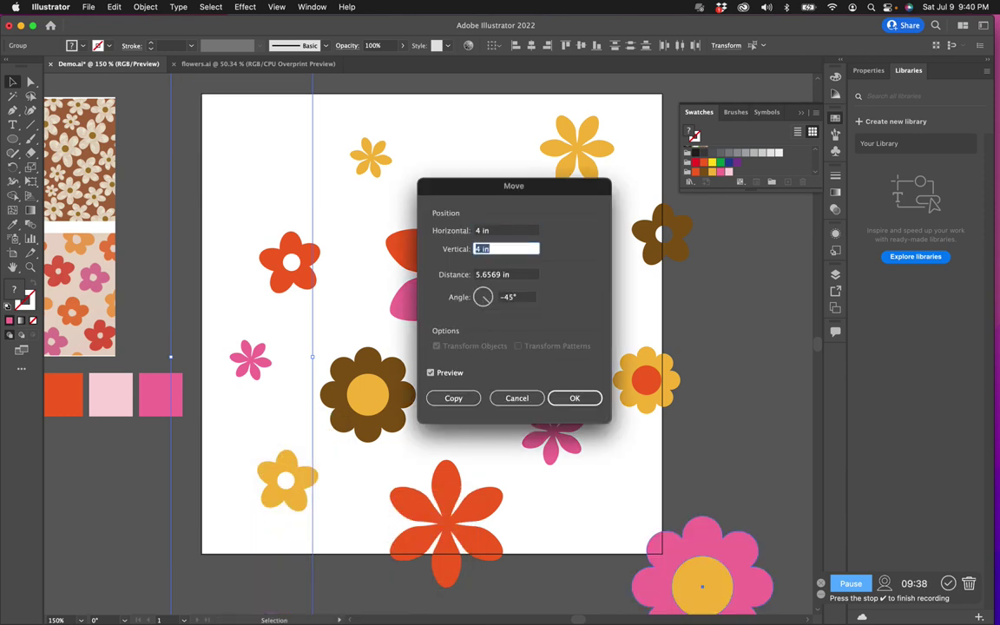
left_click(456, 401)
left_click(745, 308)
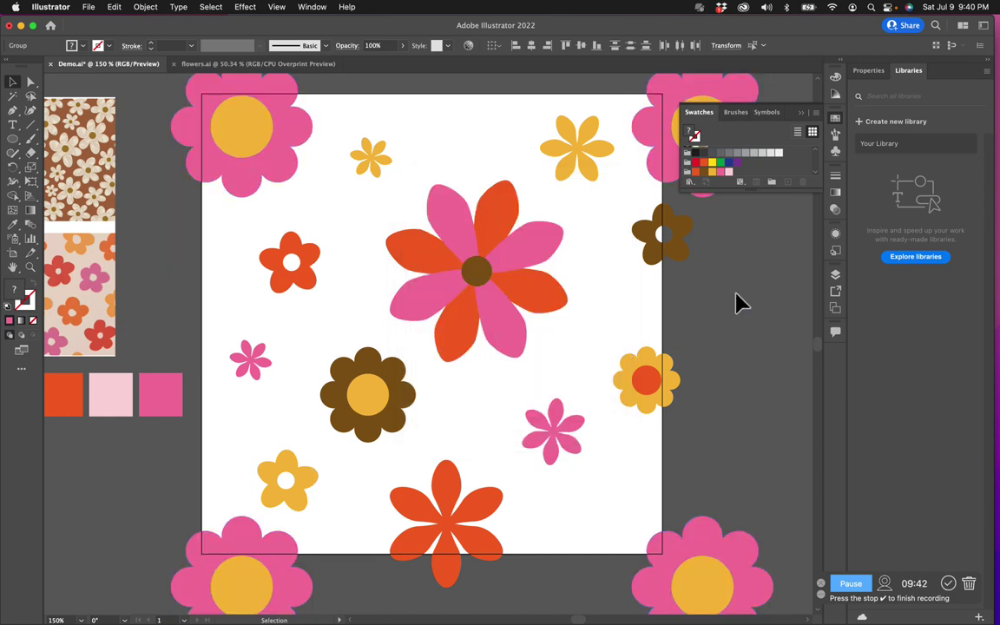
Swap the orange six-petal and orange-centred edge flowers, shift the brown and pink six-petal flowers, and recolour the small upper flower orange and upper five-petal yellow.
left_click(720, 171)
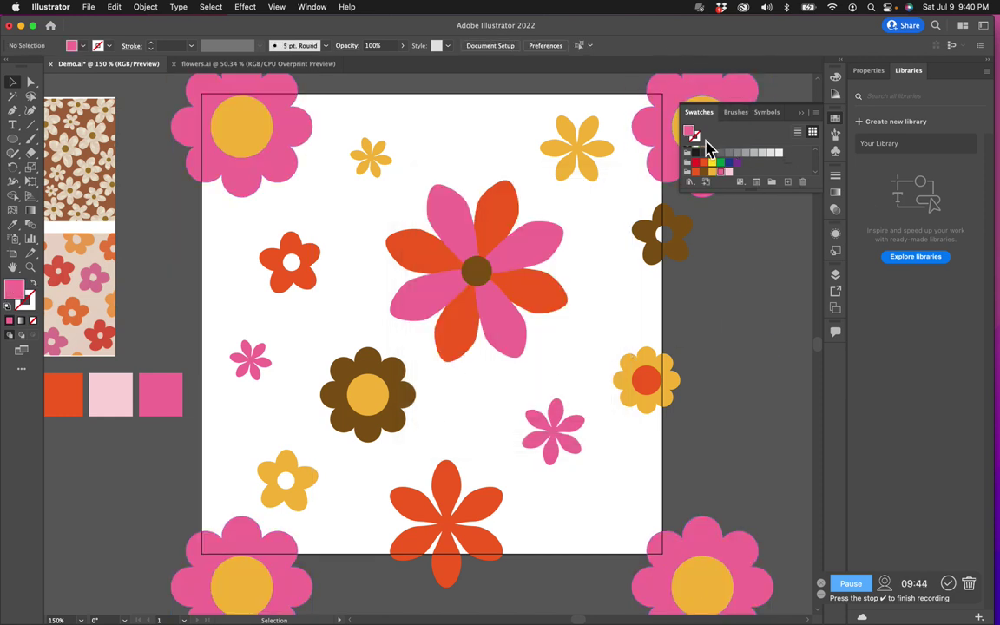
left_click_drag(674, 261, 657, 292)
left_click_drag(656, 420, 657, 466)
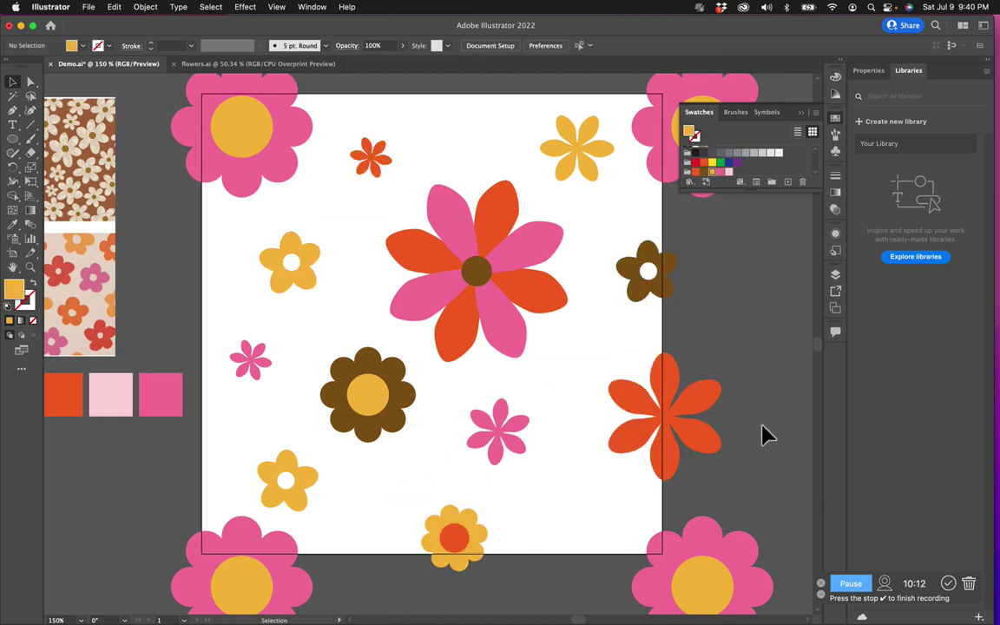
Fine-tune the orange six-petal flower across the artboard's right edge and nudge the brown flower above it slightly up.
left_click_drag(690, 420, 681, 419)
left_click(733, 311)
left_click_drag(669, 276, 671, 270)
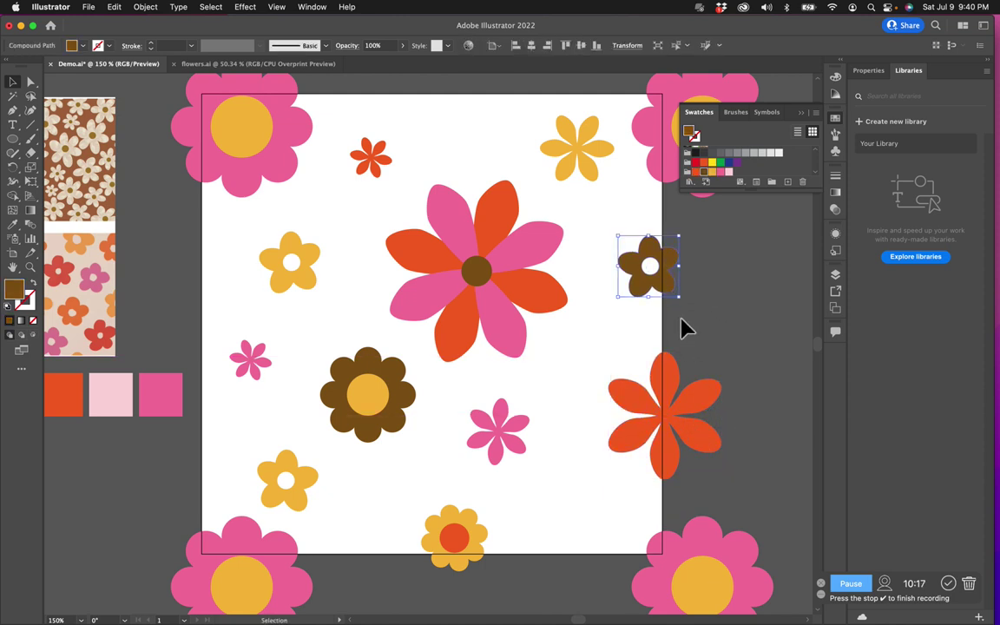
Copy the brown and orange six-petal flowers to the artboard's left edge with a Move of -4 in horizontal and 0 in vertical, and deselect.
left_click(699, 417, "shift")
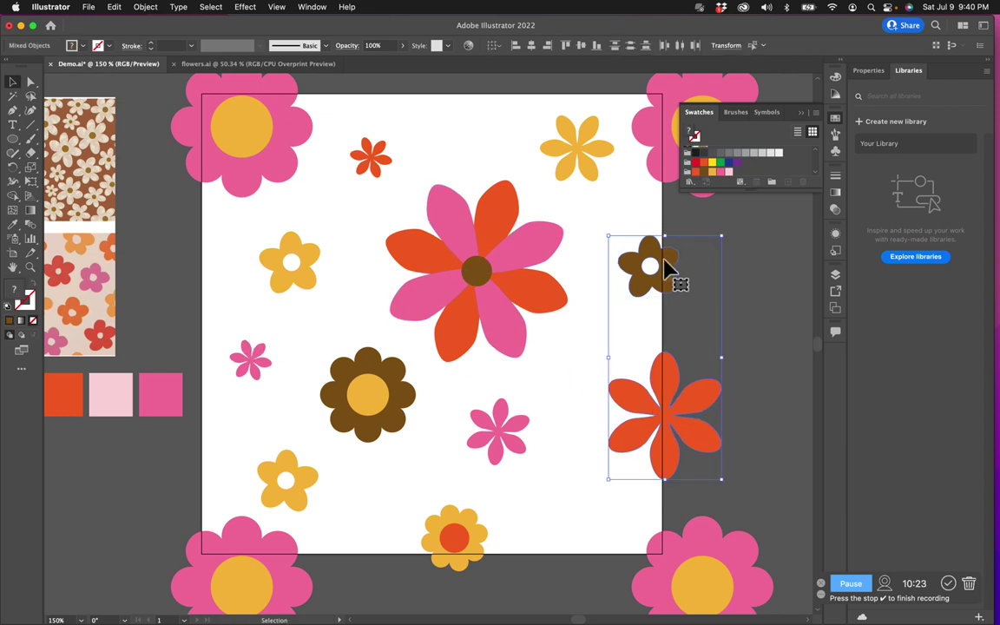
right_click(673, 397)
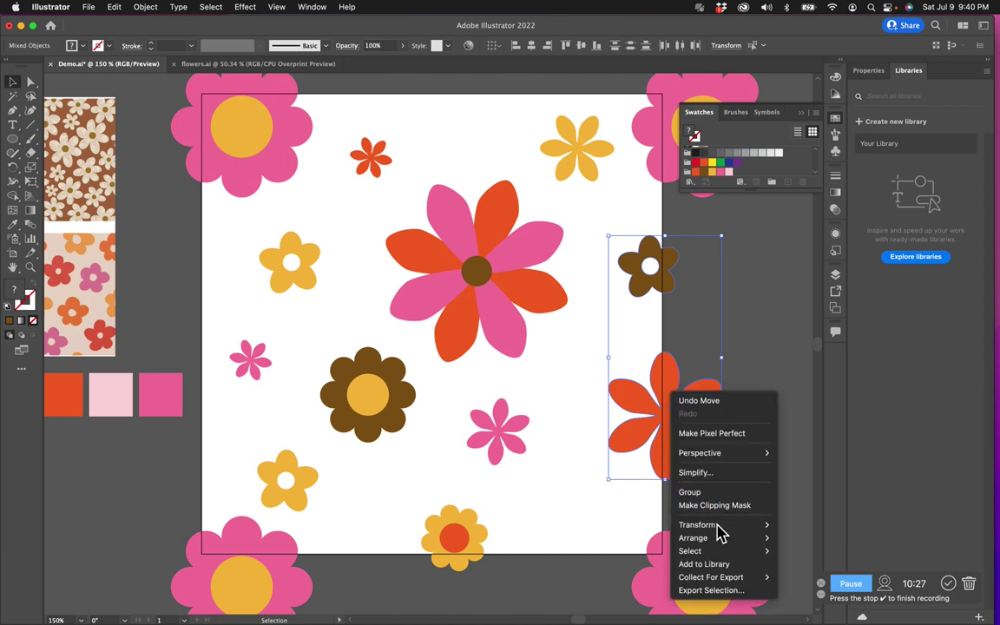
mouse_move(720, 531)
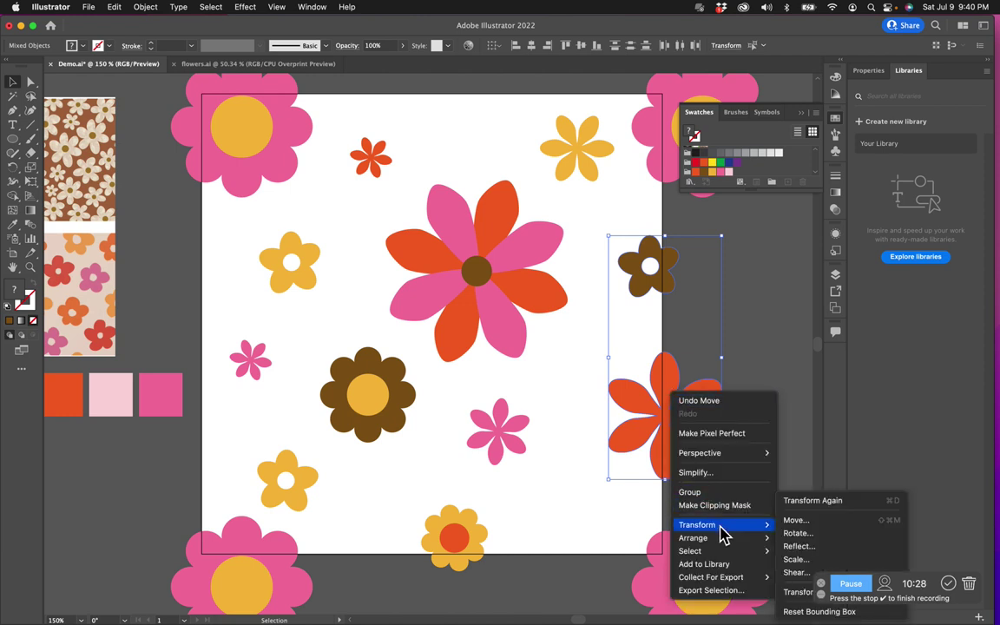
left_click(806, 522)
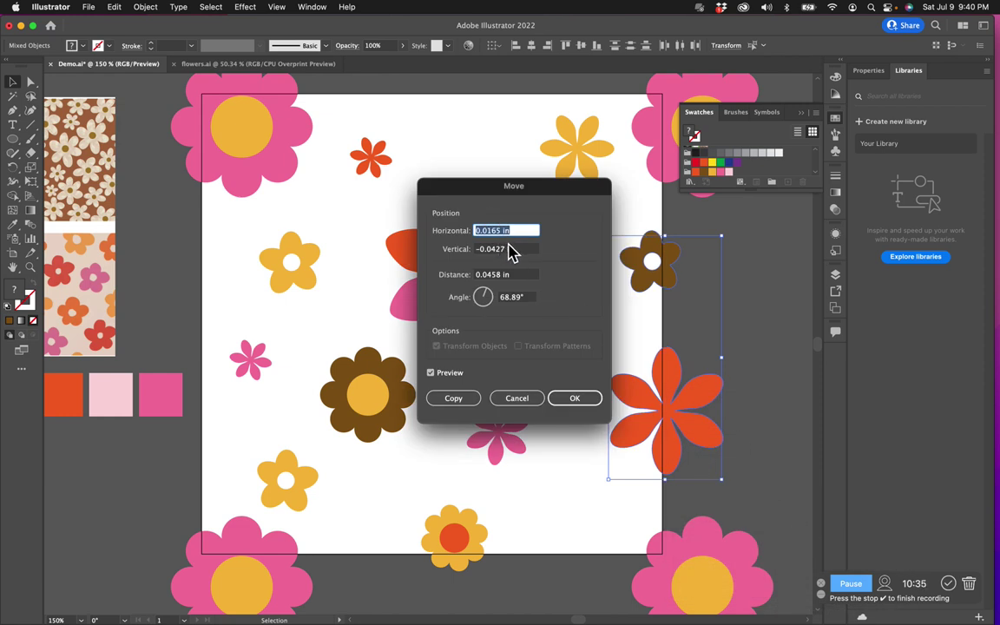
type("-4")
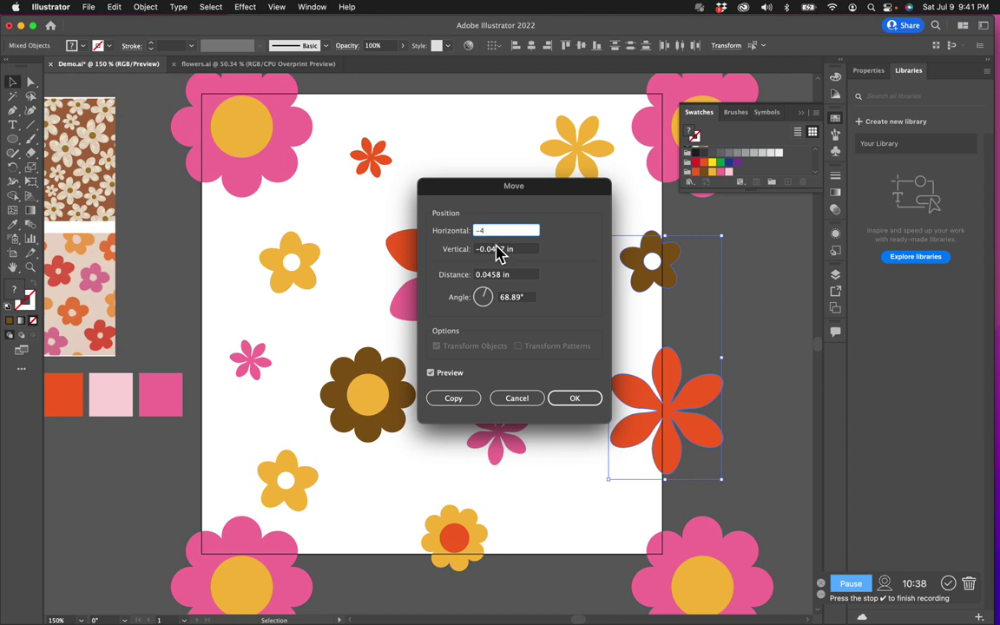
key("Tab")
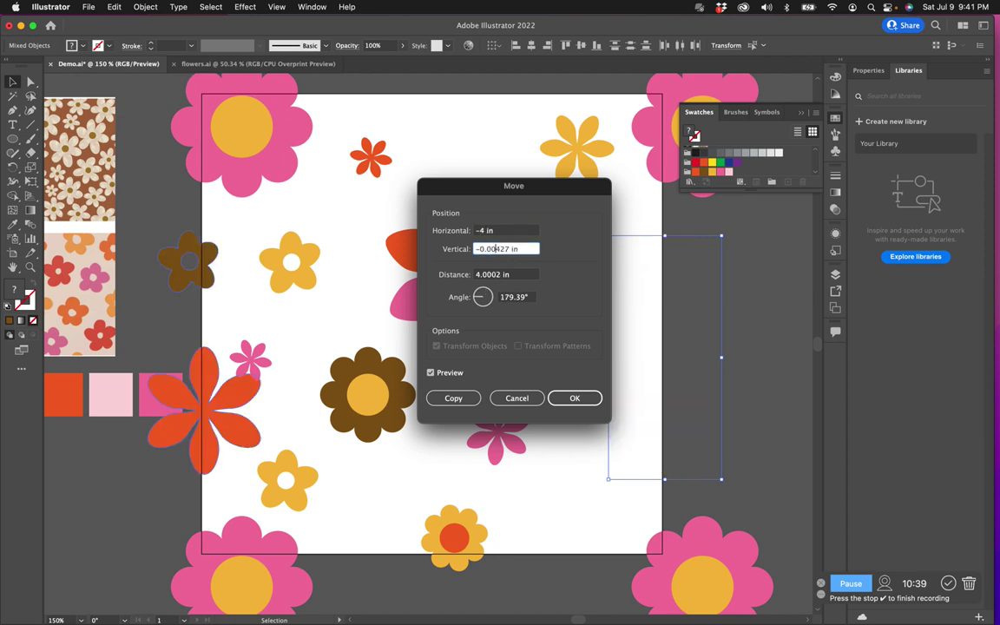
type("0")
left_click(458, 401)
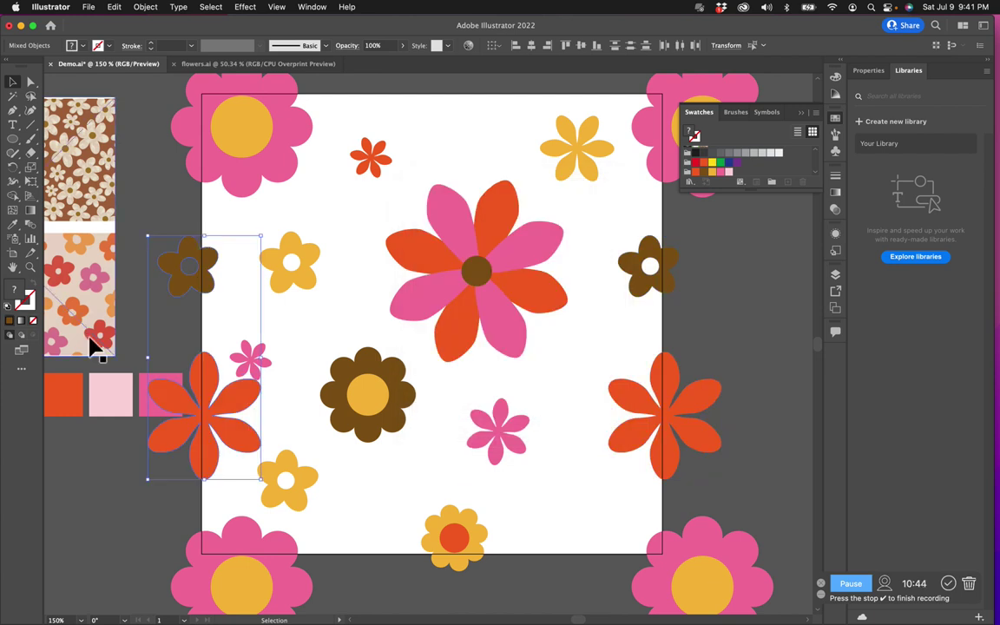
left_click(113, 436)
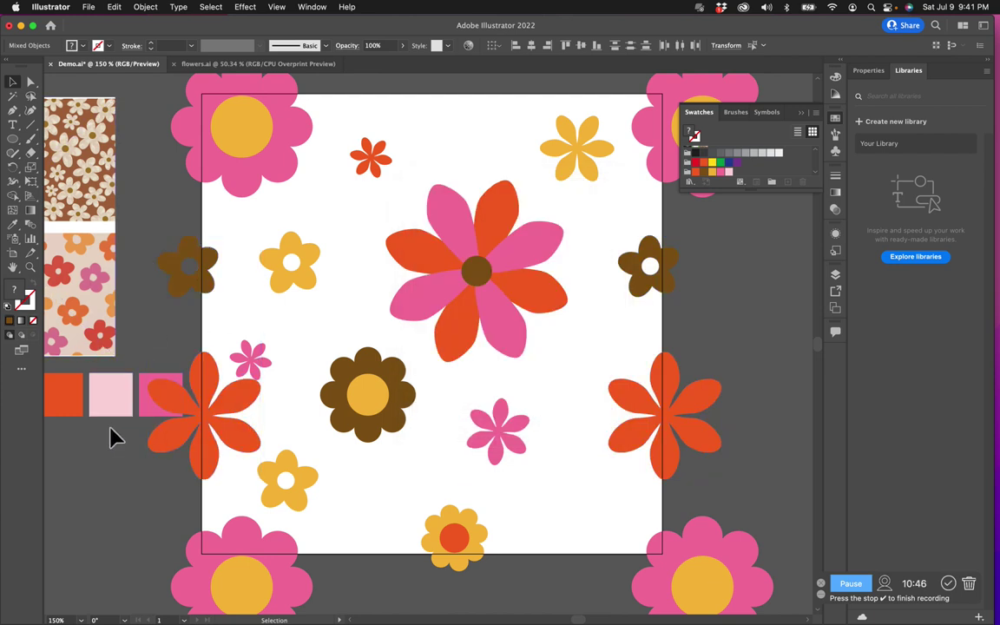
Clear the colour reference squares away from the artboard's left edge so they no longer overlap the orange flower.
left_click(144, 407)
left_click(314, 335)
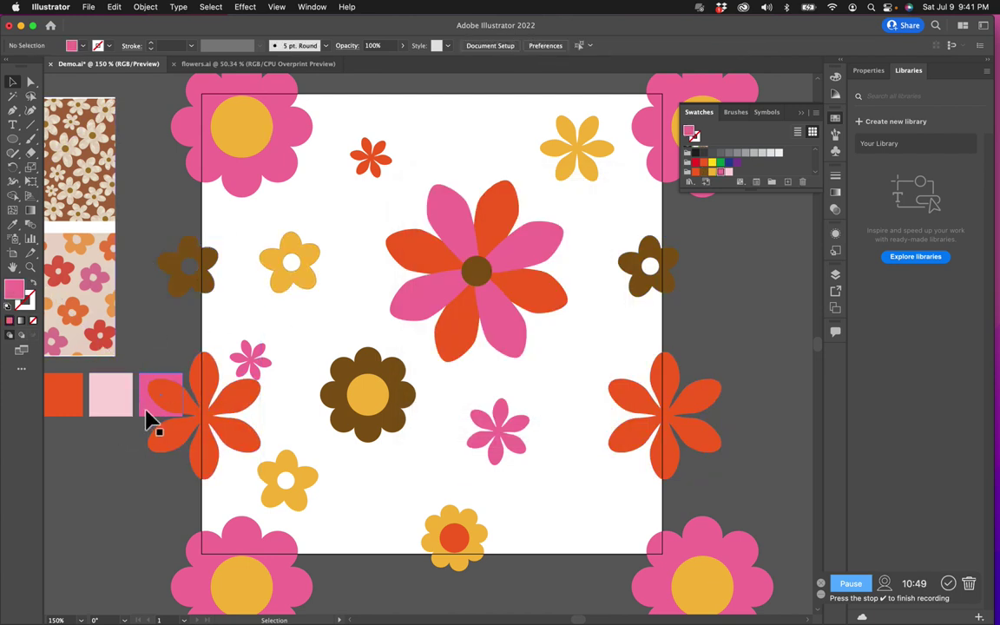
left_click(150, 421)
scroll(150, 421, "right", 3)
scroll(440, 508, "up", 3)
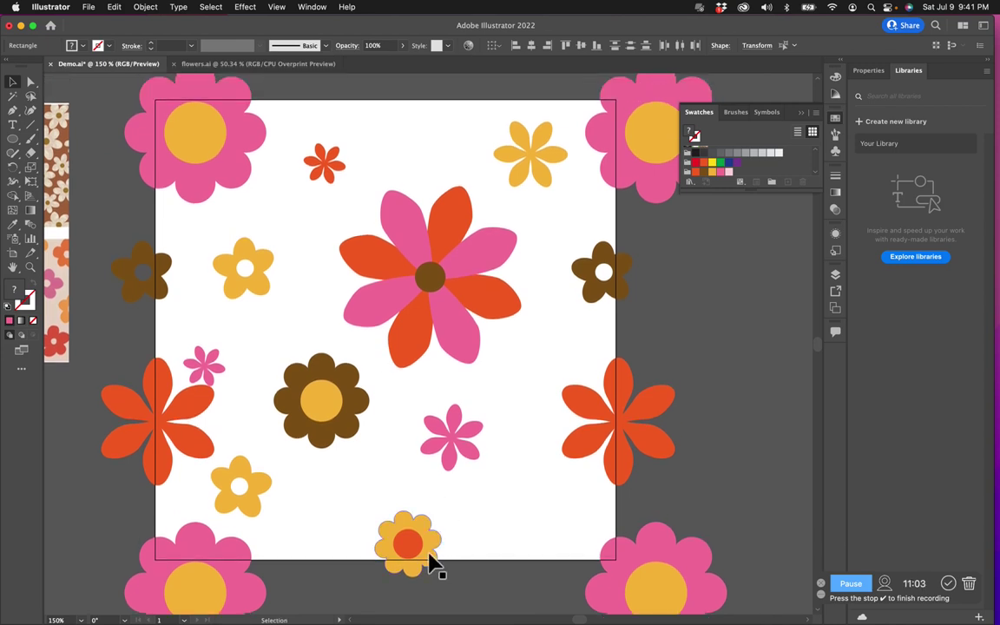
Shift the orange-centred flower slightly left along the artboard's lower edge and copy it with a Move of 0 in horizontal and -4 in vertical.
left_click_drag(434, 564, 415, 564)
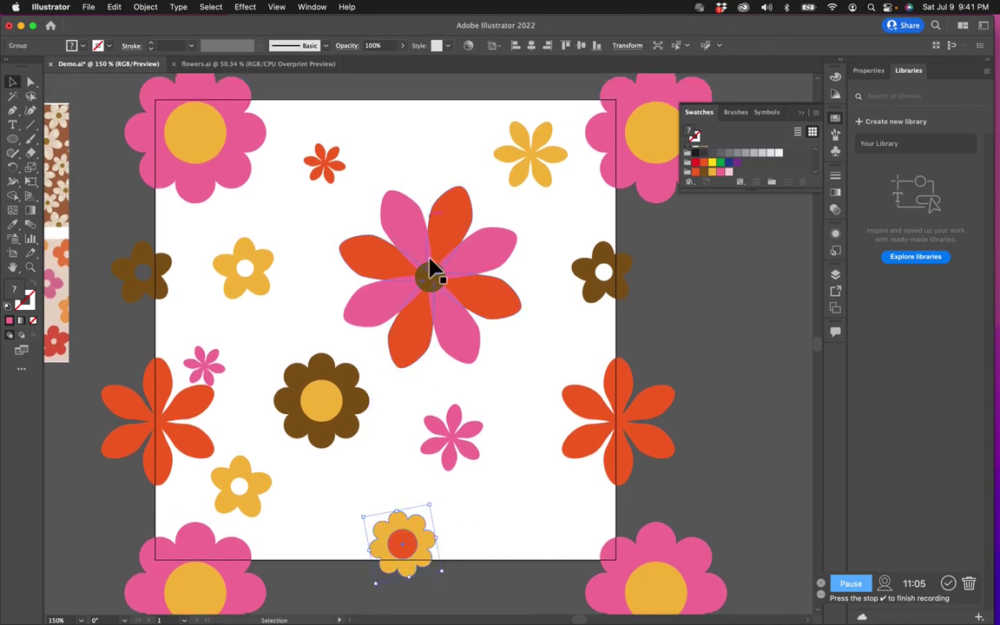
right_click(397, 539)
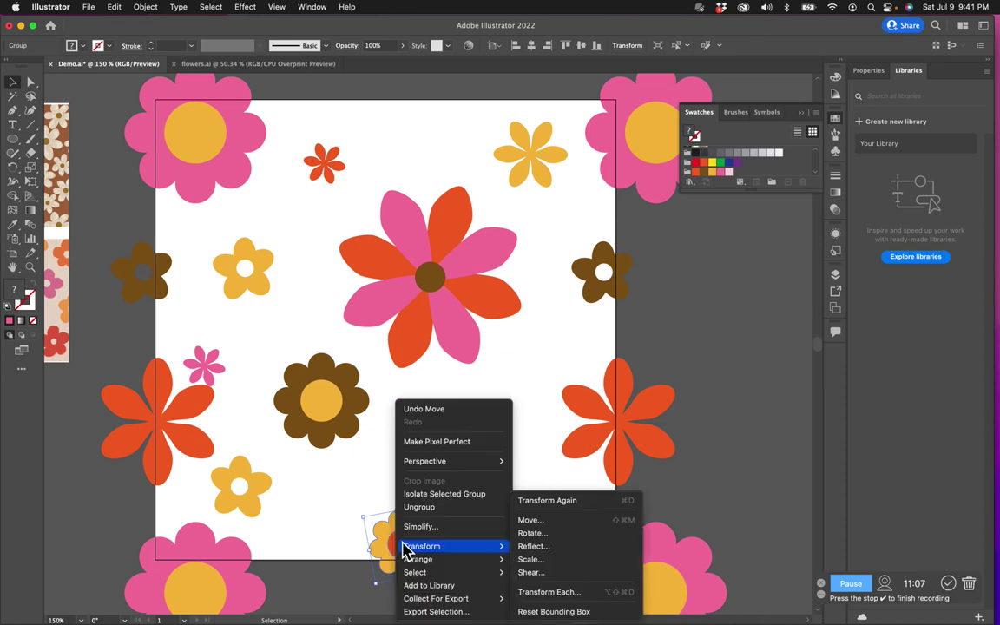
left_click(388, 542)
right_click(389, 543)
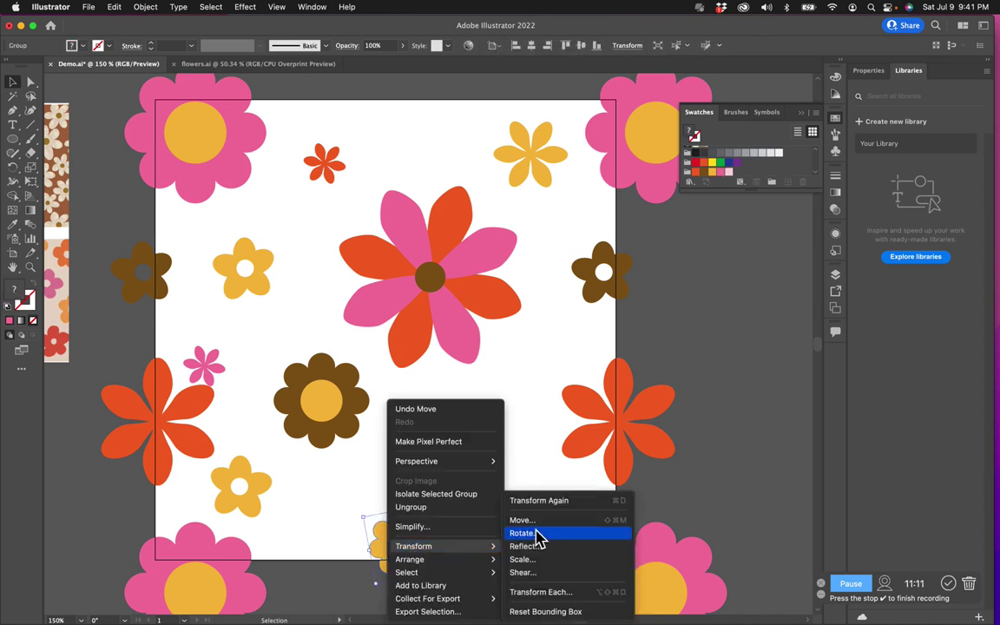
left_click(538, 534)
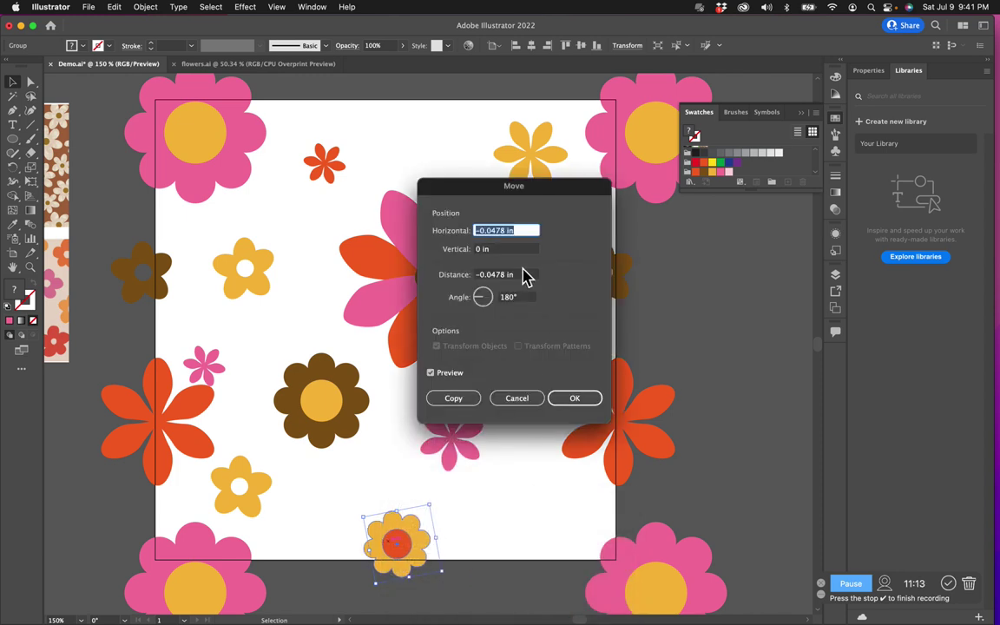
type("0")
key("Tab")
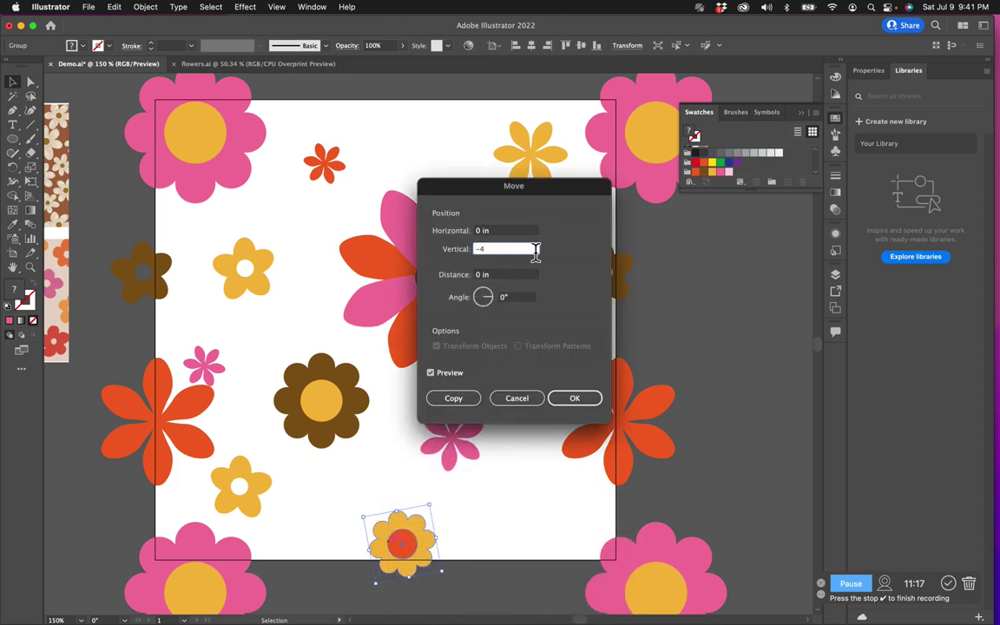
left_click(453, 400)
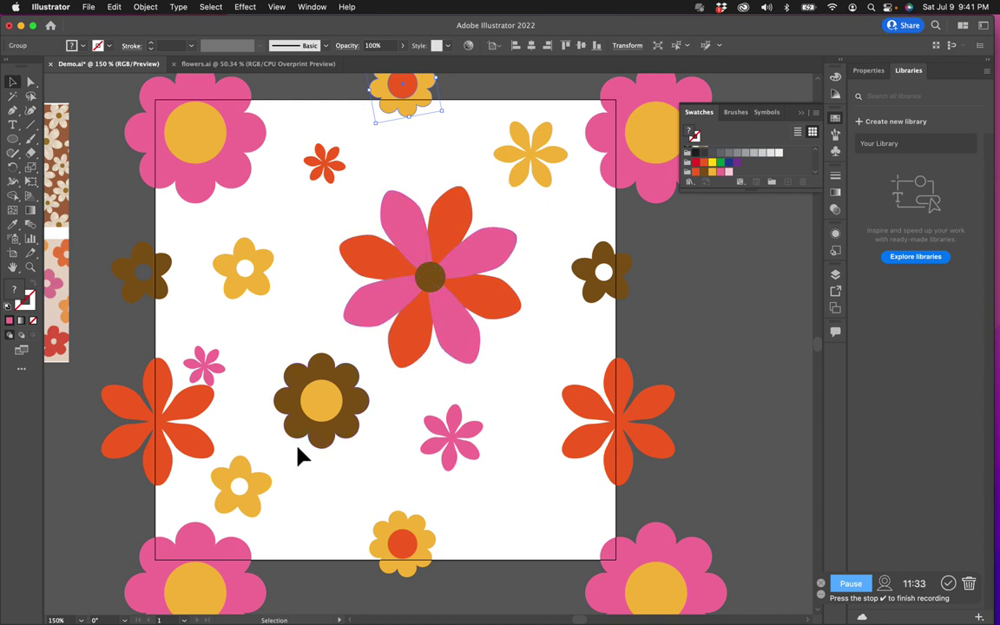
Rebalance the interior flowers around the central two-tone flower, replacing the larger pink six-petal flower with the lower five-petal flower recoloured pink.
left_click_drag(263, 504, 294, 509)
left_click_drag(457, 460, 478, 469)
left_click_drag(462, 333, 476, 345)
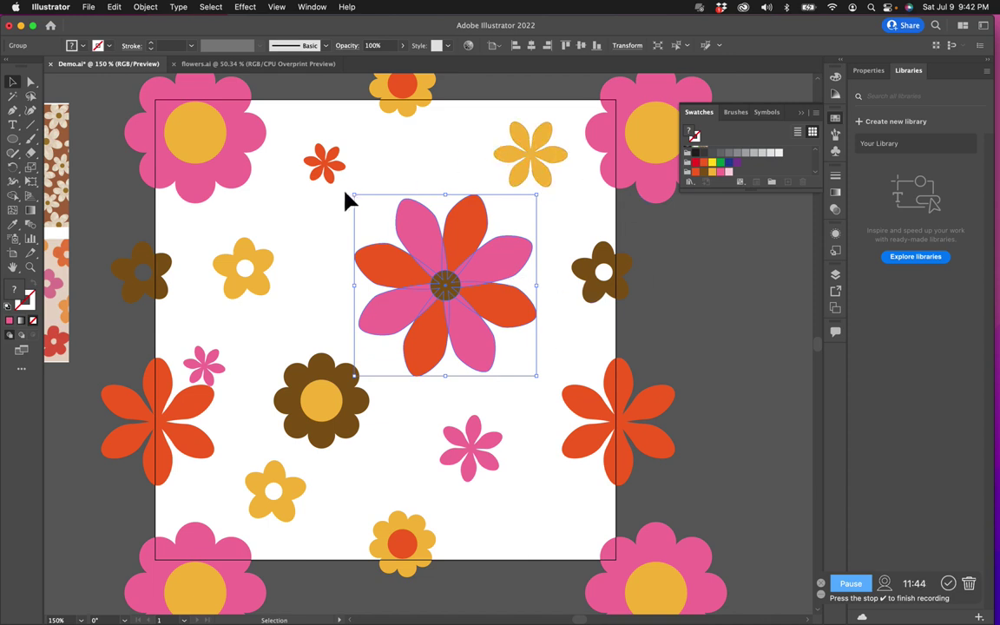
left_click_drag(338, 175, 342, 171)
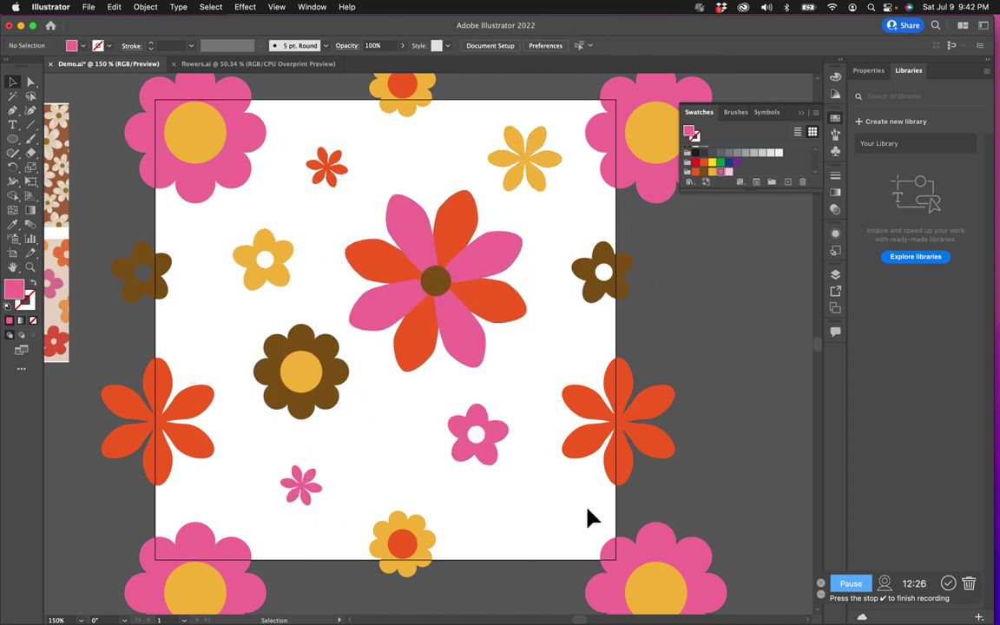
Nudge the two orange six-petal flowers on the artboard's side edges together slightly to the left, and deselect them.
left_click(573, 453)
left_click(211, 453, "shift")
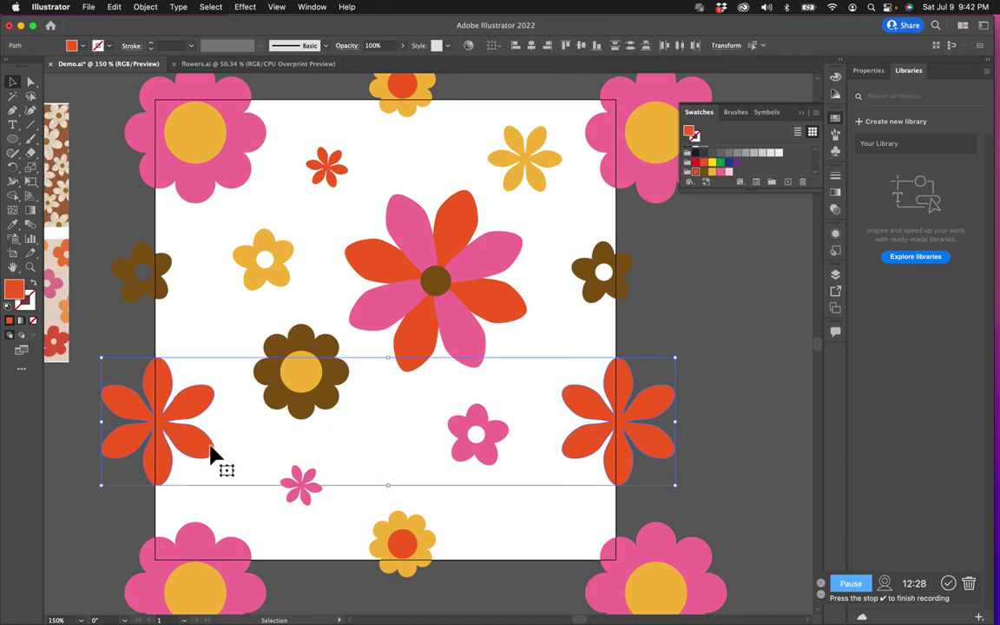
key("Left")
key("Left")
key("Left")
key("Left")
key("Left")
key("Left")
key("Left")
key("Left")
key("Left")
key("Left")
key("Left")
key("Left")
key("Left")
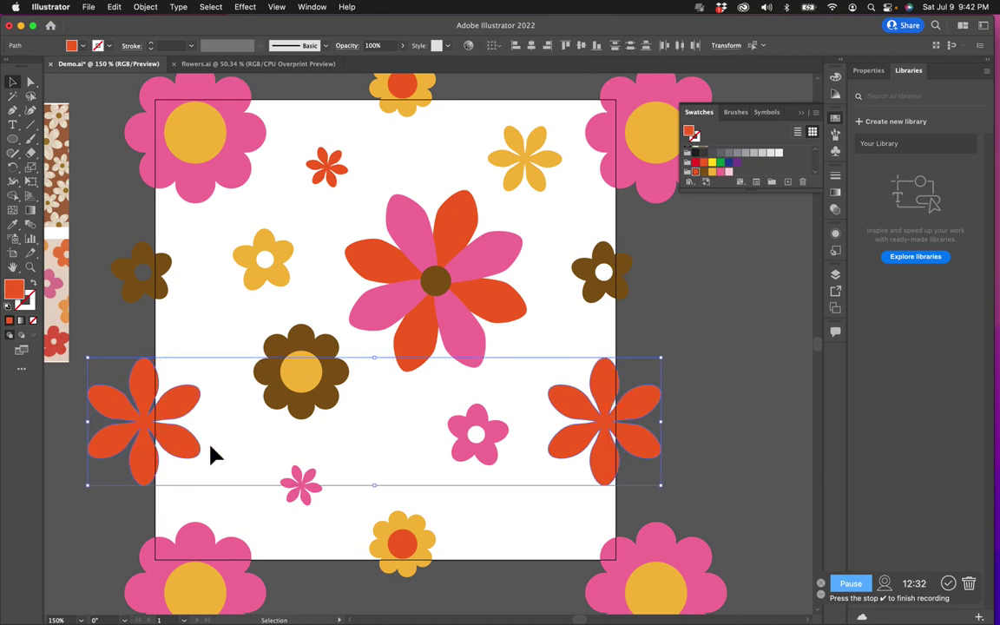
key("Right")
key("Right")
key("Right")
key("Right")
key("Right")
key("Right")
key("Right")
key("Right")
key("Right")
key("Right")
key("super+shift+a")
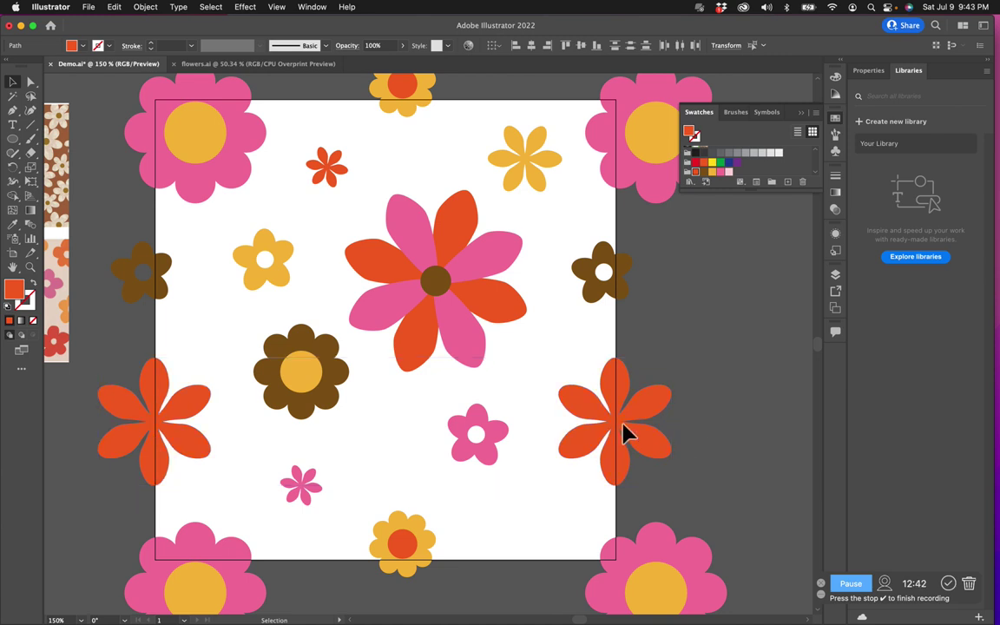
Shift both orange six-petal edge flowers together slightly right and upward, fine-tuning their position across the artboard's side edges.
left_click(623, 434)
left_click(188, 408, "shift")
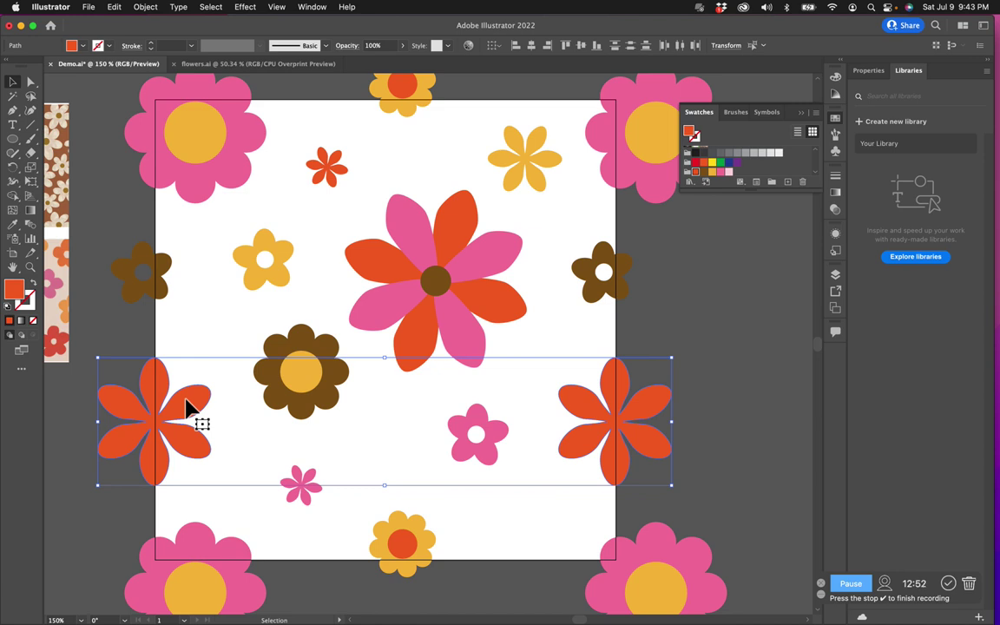
key("Left")
key("Left")
key("Left")
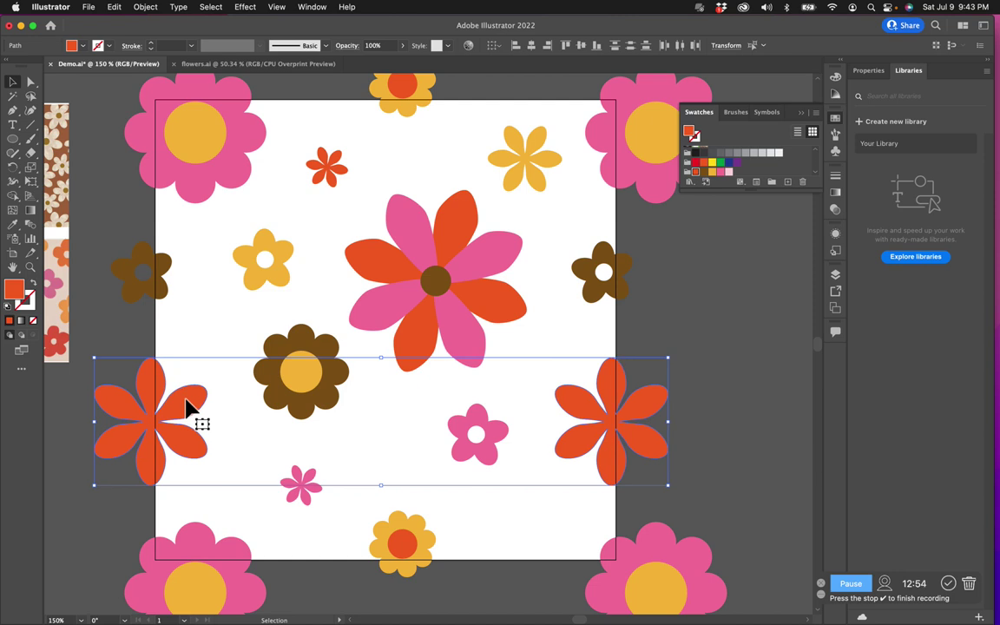
key("Left")
key("Left")
key("Left")
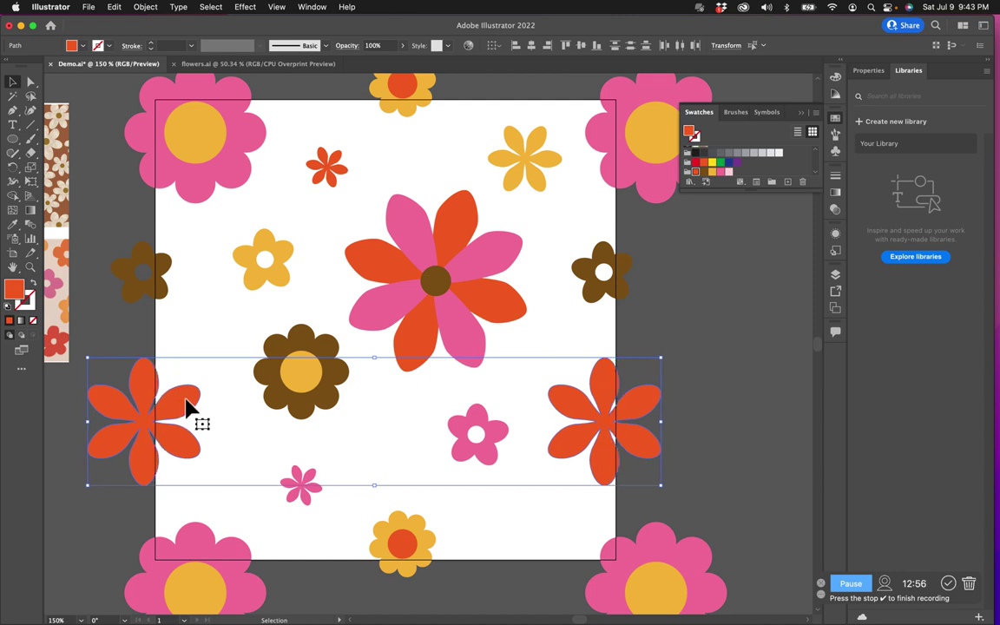
key("Right")
key("Right")
key("Right")
key("Right")
key("Right")
key("Right")
key("Right")
key("Right")
key("Right")
key("Right")
key("Right")
key("Right")
key("Up")
key("Up")
key("Up")
key("Up")
key("Up")
key("Up")
key("Up")
key("Up")
key("Up")
key("Up")
key("Up")
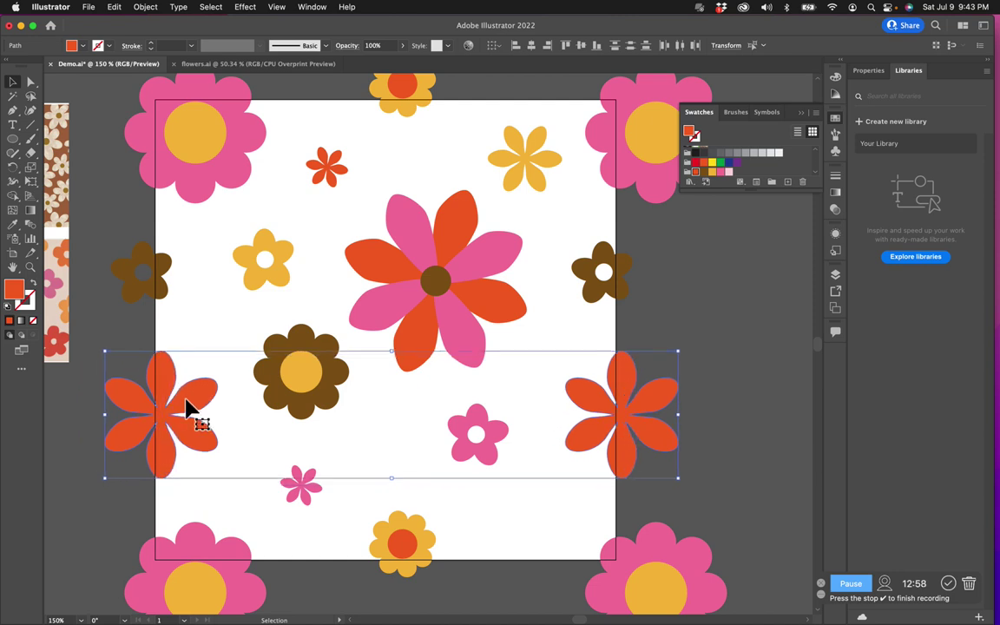
key("Down")
key("Down")
key("Down")
key("Down")
key("Down")
key("Down")
key("Down")
key("Down")
key("Down")
key("Down")
key("Down")
key("Up")
key("Up")
key("Up")
key("Up")
key("Up")
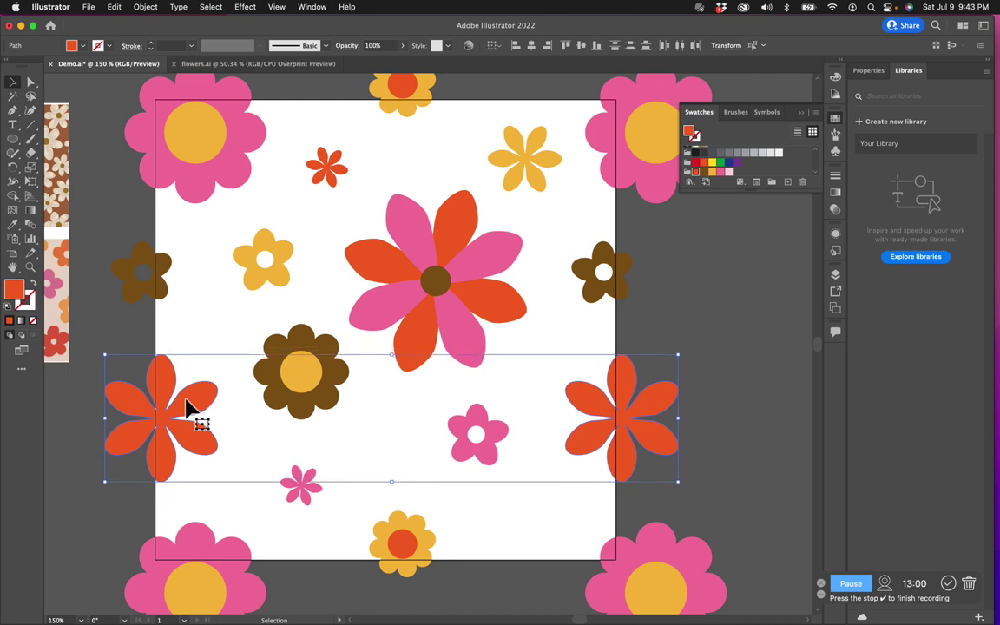
key("Up")
key("Up")
key("Up")
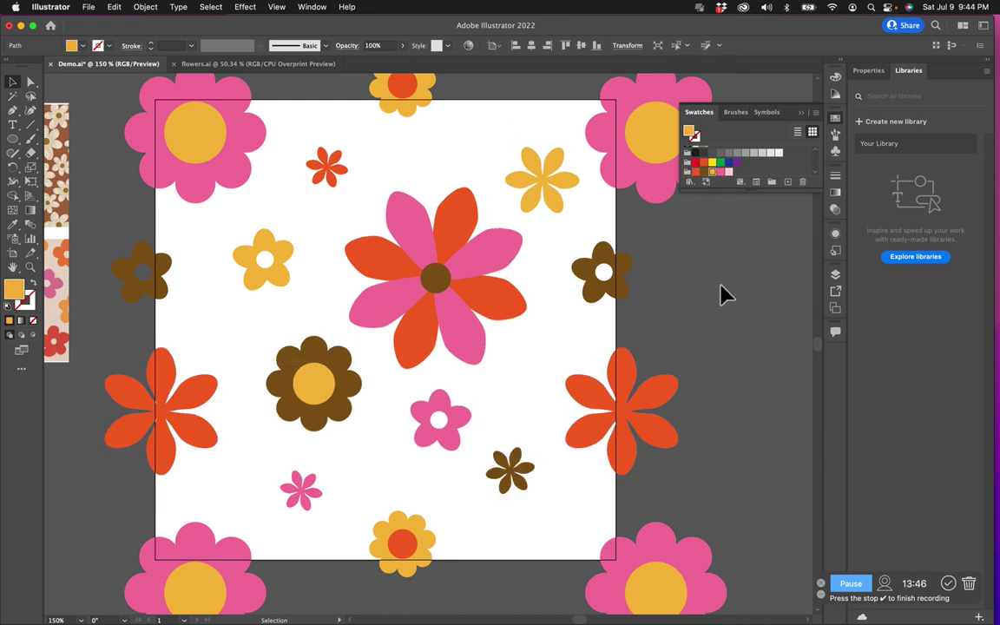
Move the small brown six-petal flower slightly down and to the right, and deselect it.
left_click(516, 488)
left_click(504, 520)
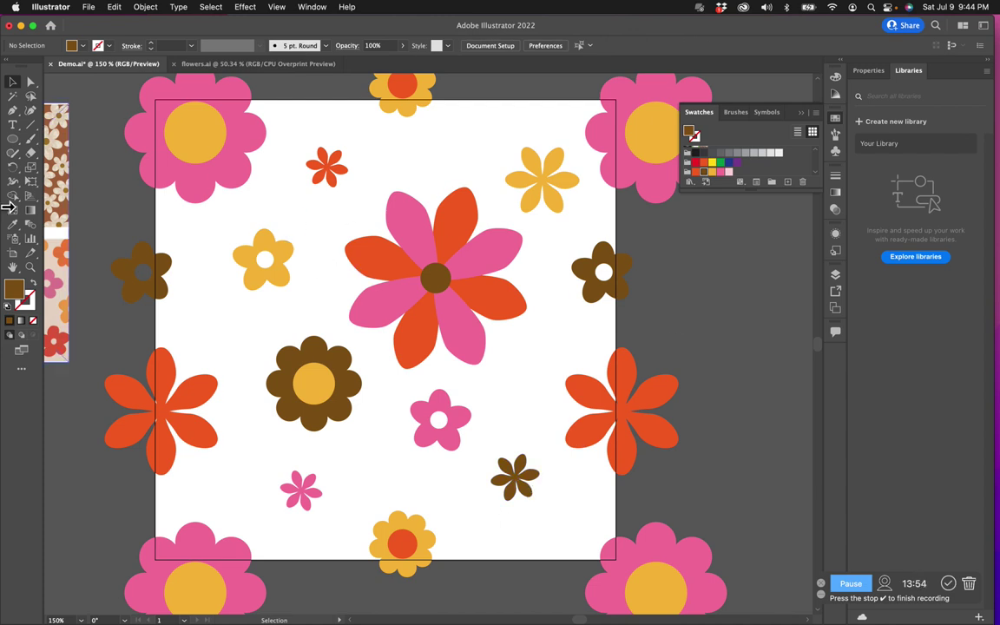
Create a rectangle 4 in wide and 4 in high with the Rectangle tool.
left_click(13, 141)
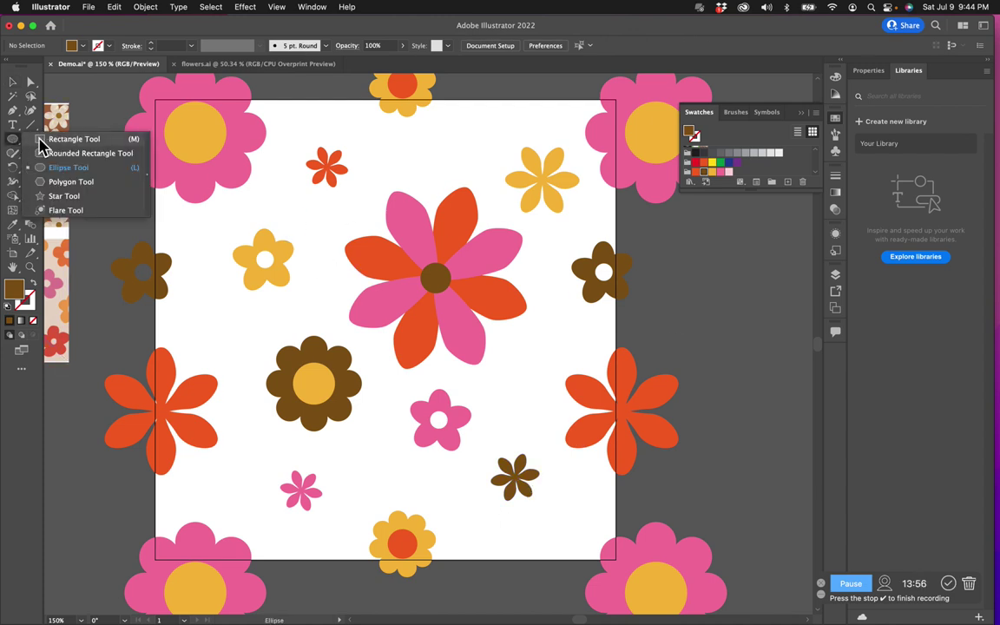
left_click(46, 141)
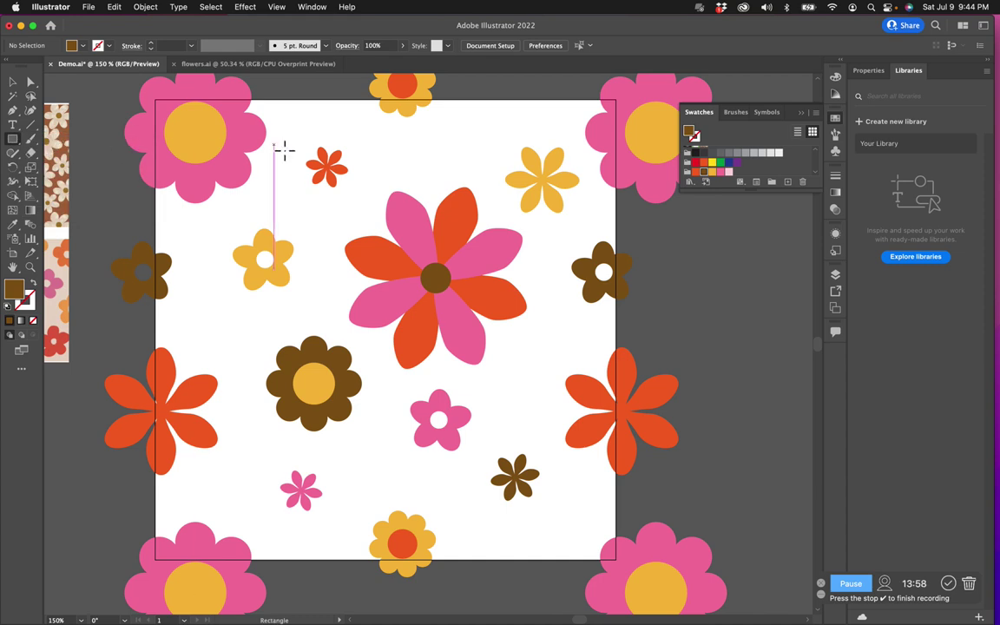
left_click(294, 201)
type("4")
key("Tab")
type("4")
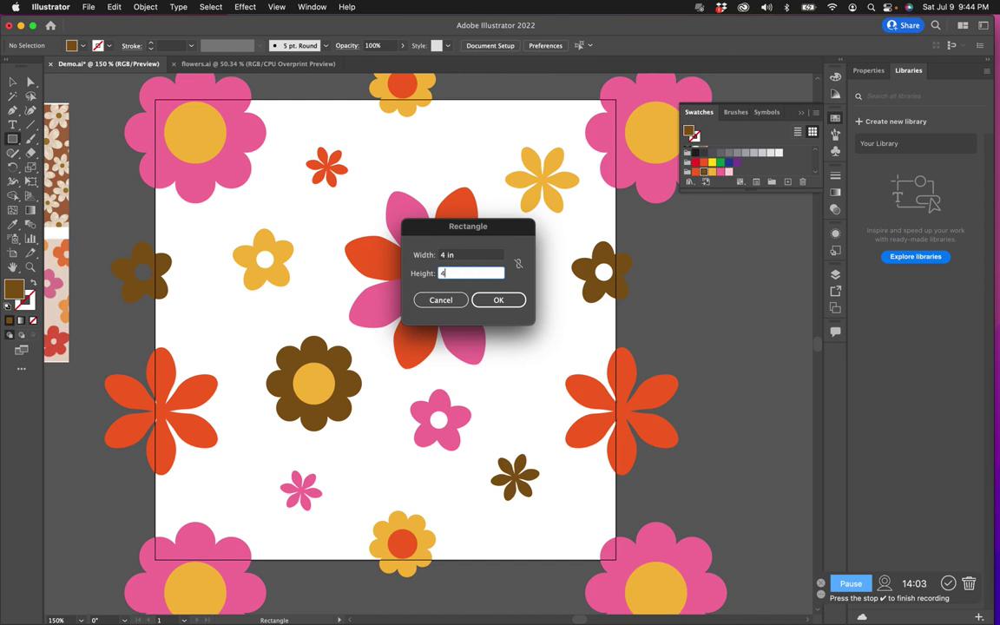
left_click(504, 306)
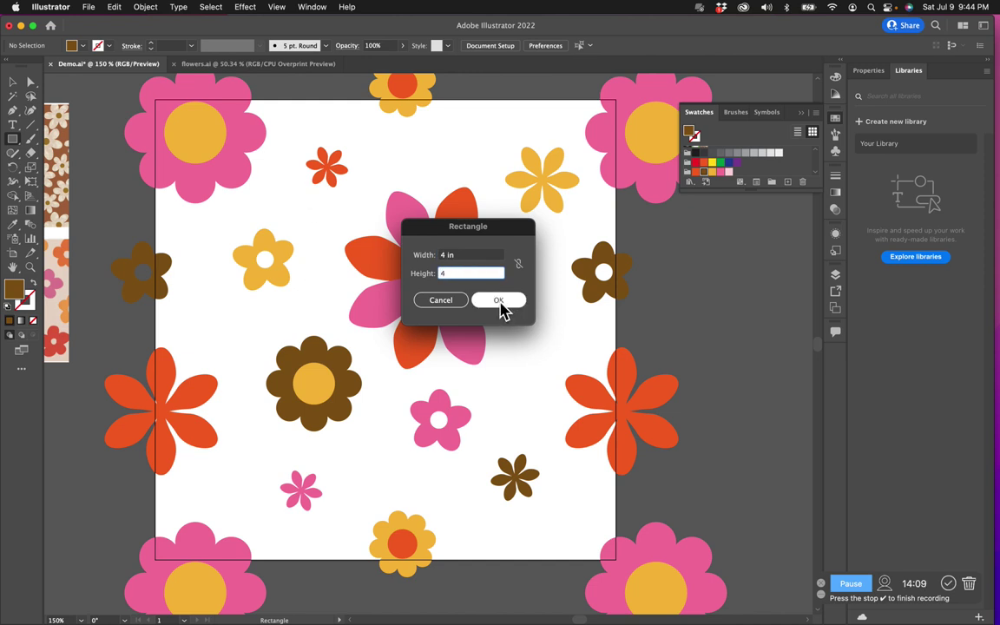
left_click(500, 304)
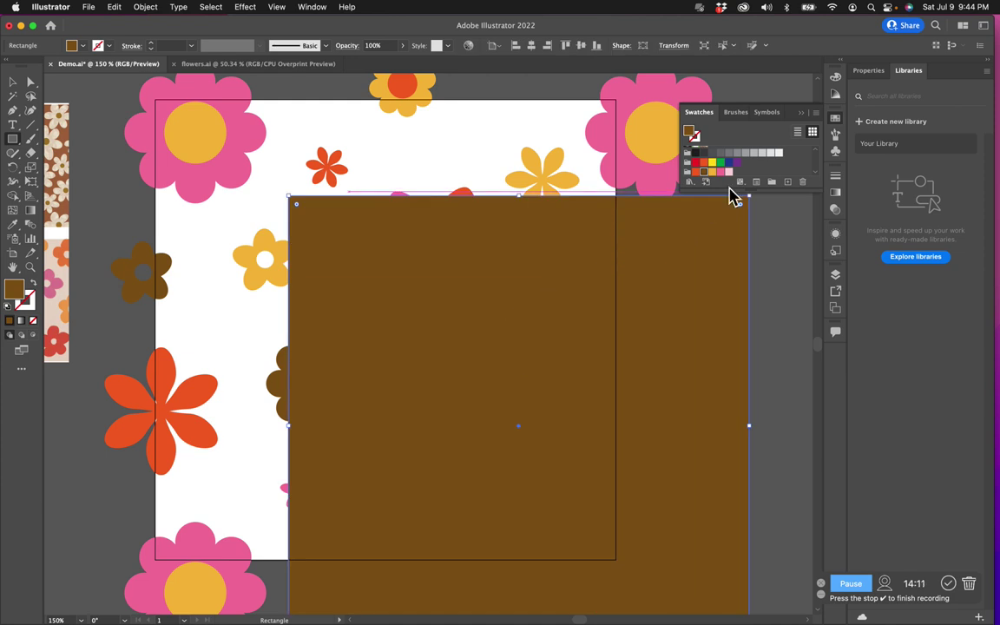
Fill the square with the light pink swatch and align it exactly over the artboard, then deselect it.
left_click(732, 176)
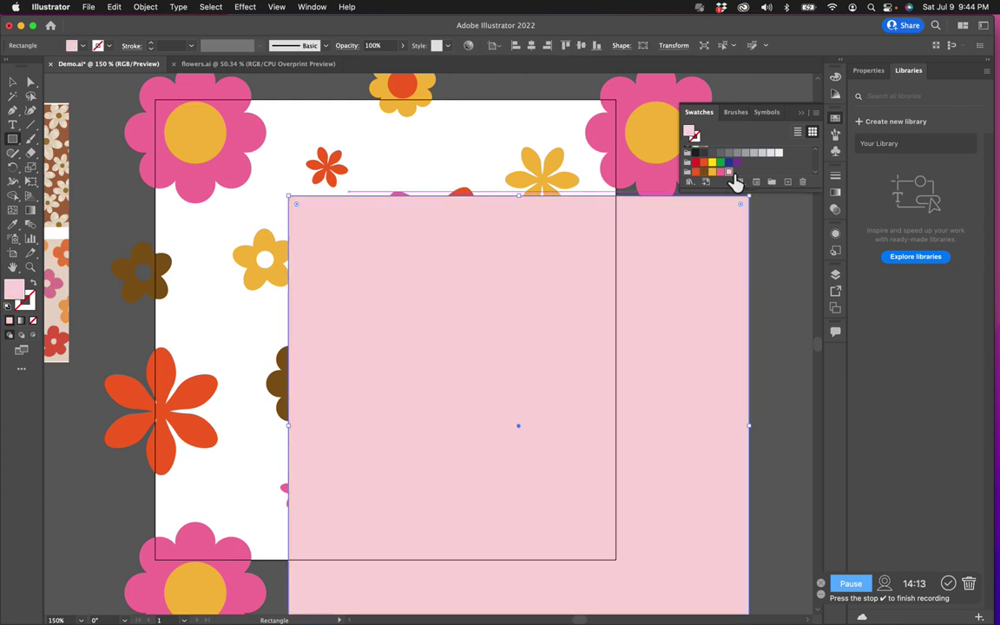
left_click(15, 83)
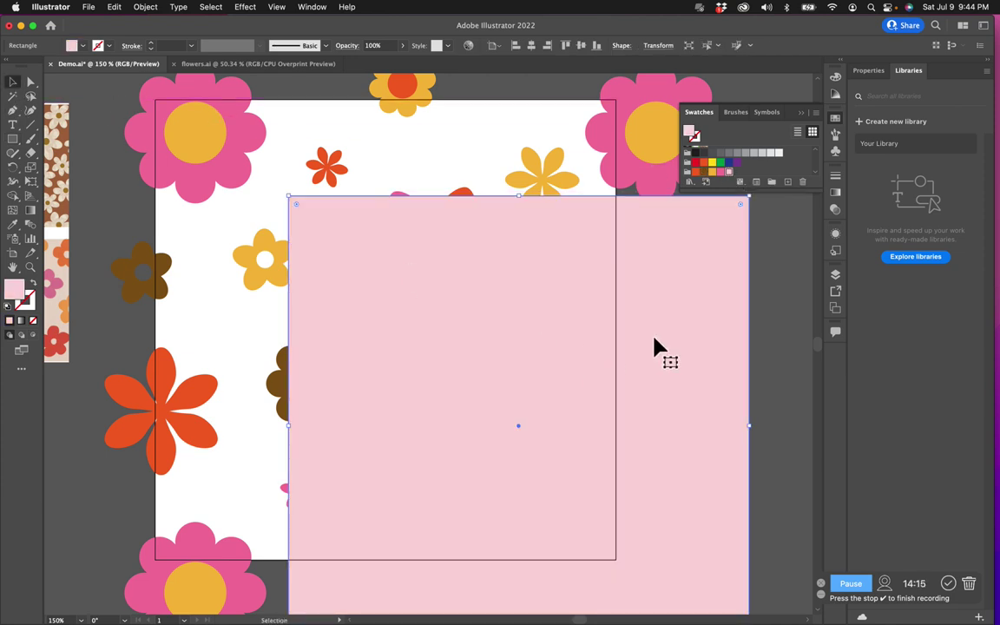
left_click(796, 345)
left_click_drag(648, 403, 517, 306)
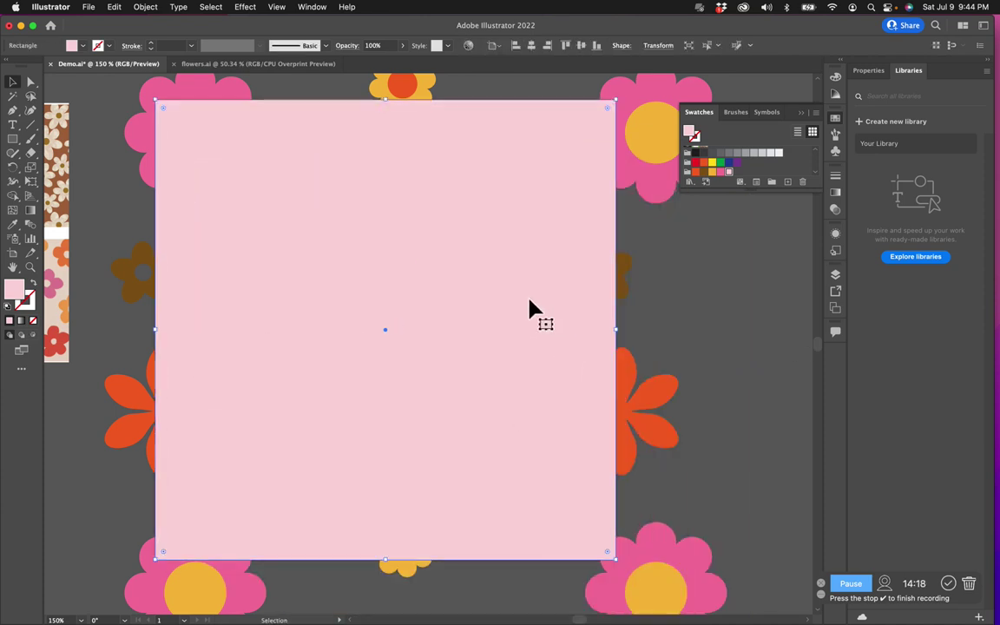
left_click(729, 286)
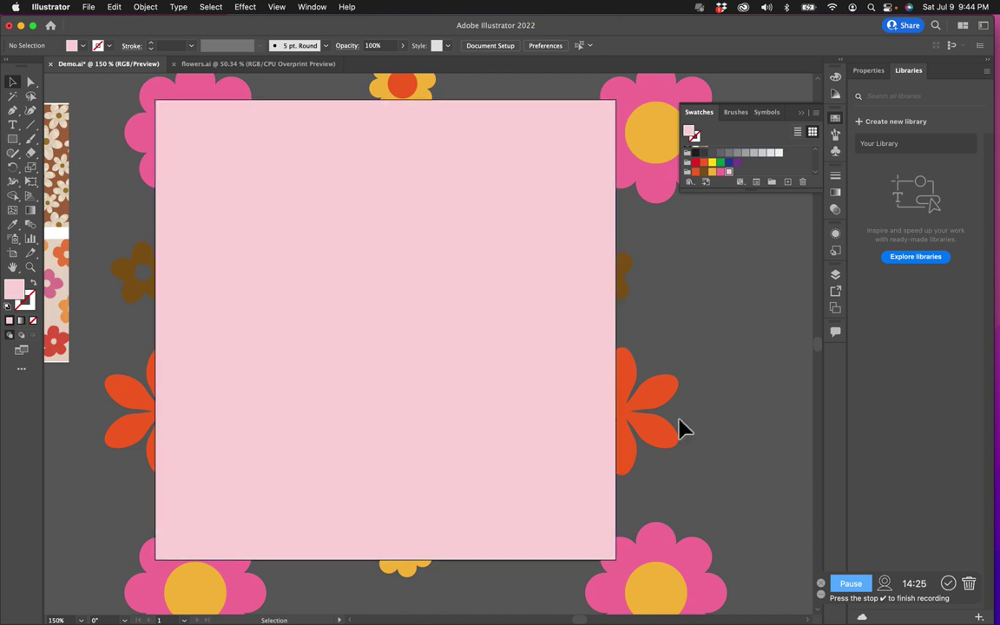
Send the light pink square to the back, behind all the flowers, and deselect it.
left_click(553, 328)
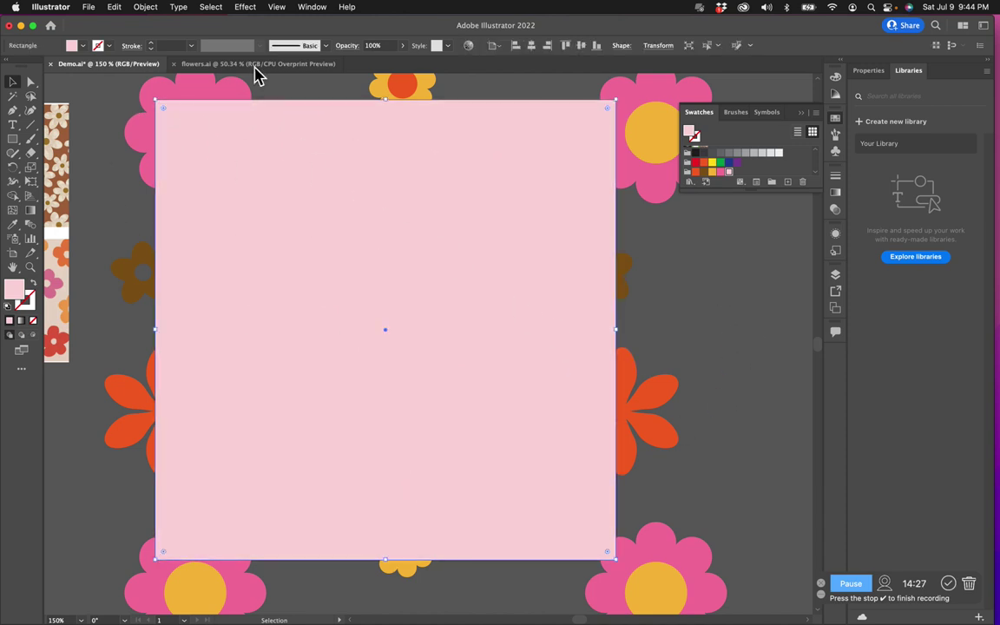
left_click(149, 9)
mouse_move(208, 37)
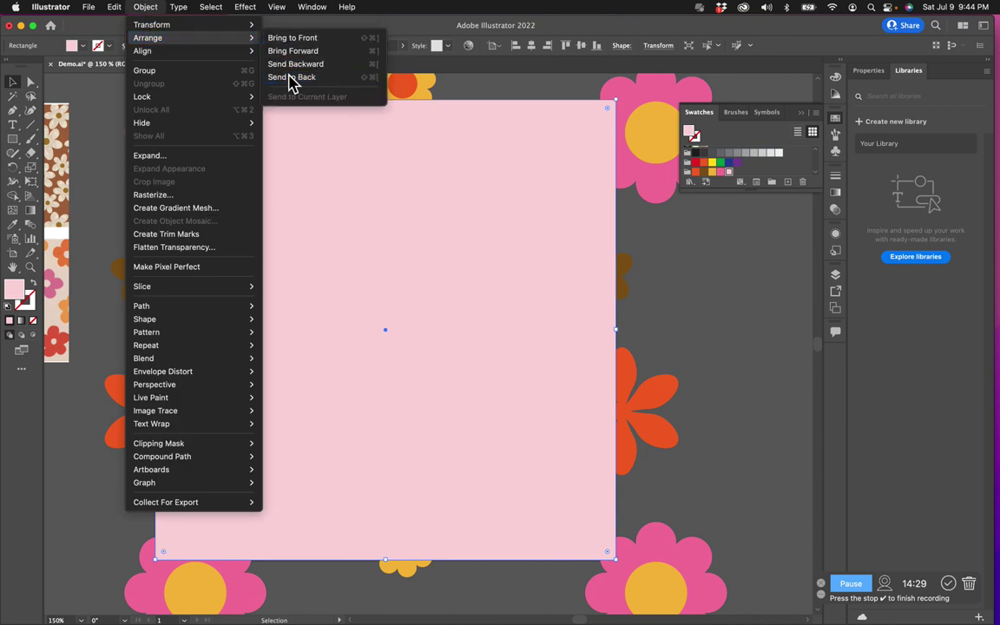
left_click(292, 82)
left_click(562, 329)
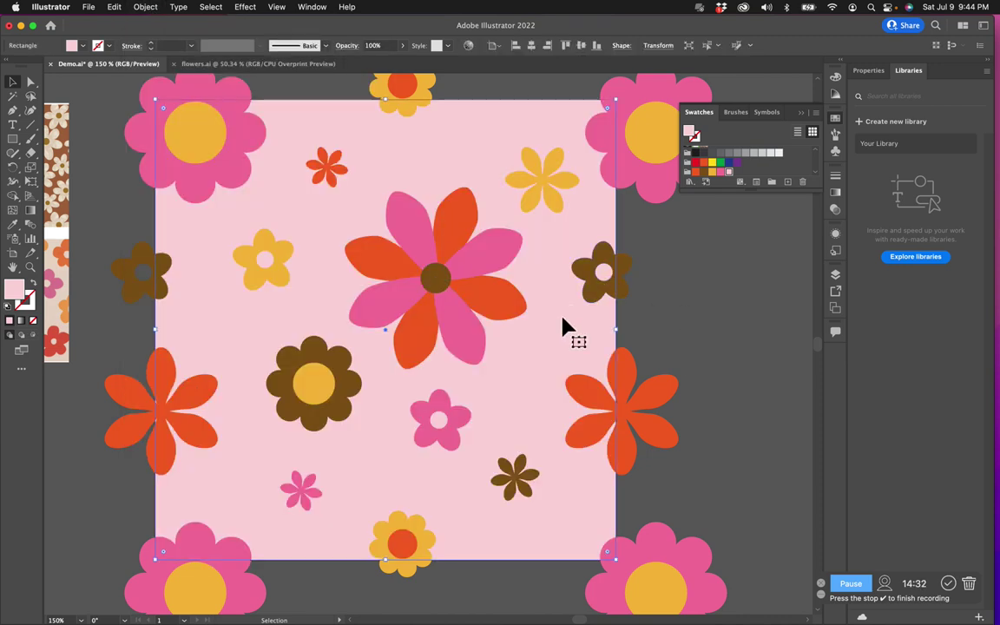
left_click(524, 251)
left_click(648, 262)
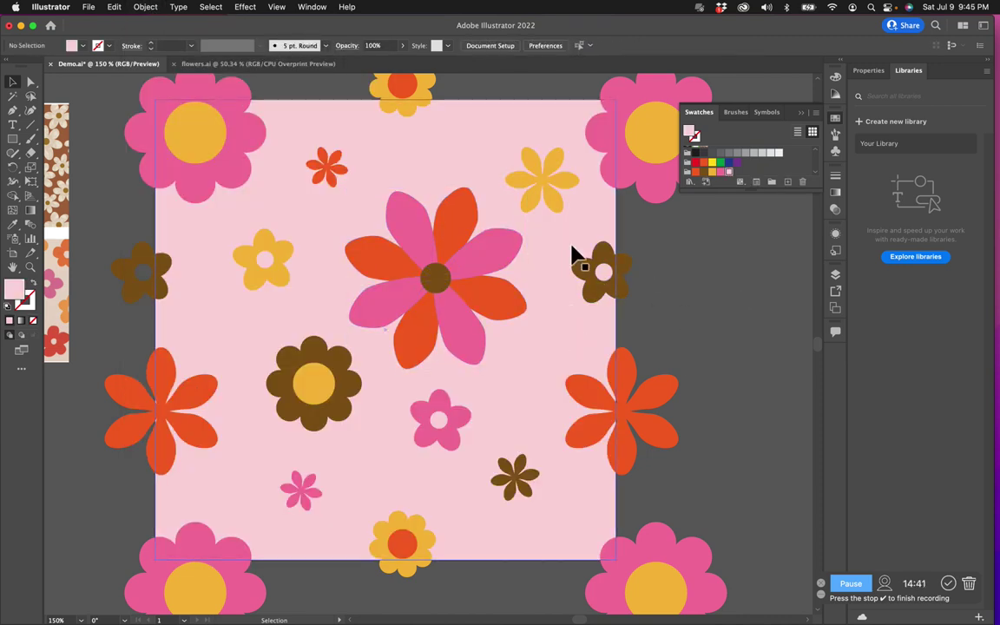
Duplicate the light pink background square in place on top of the flowers and set the copy's fill to none.
left_click(553, 251)
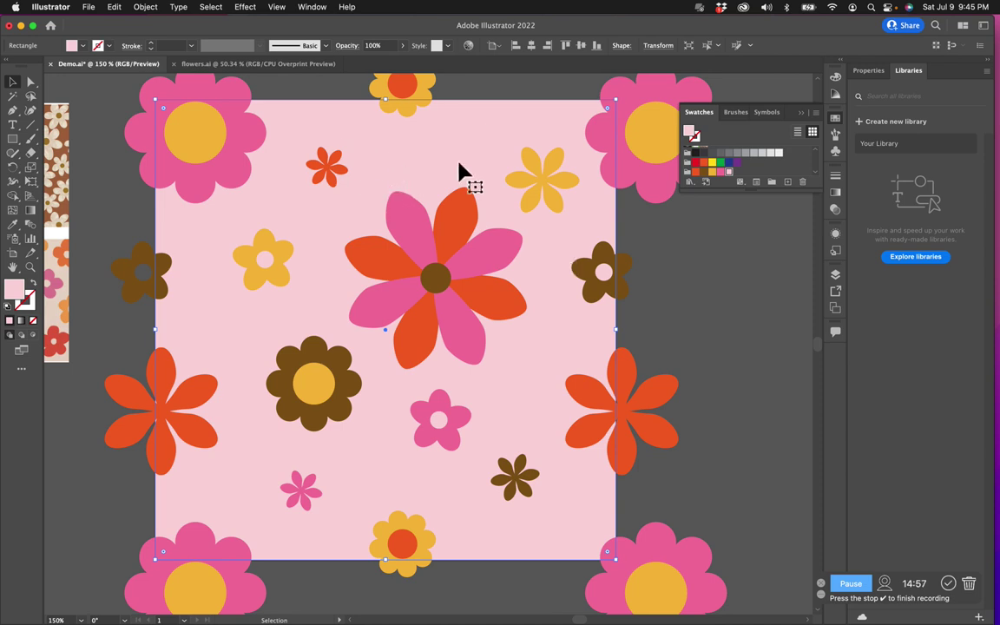
left_click(114, 7)
left_click(146, 124)
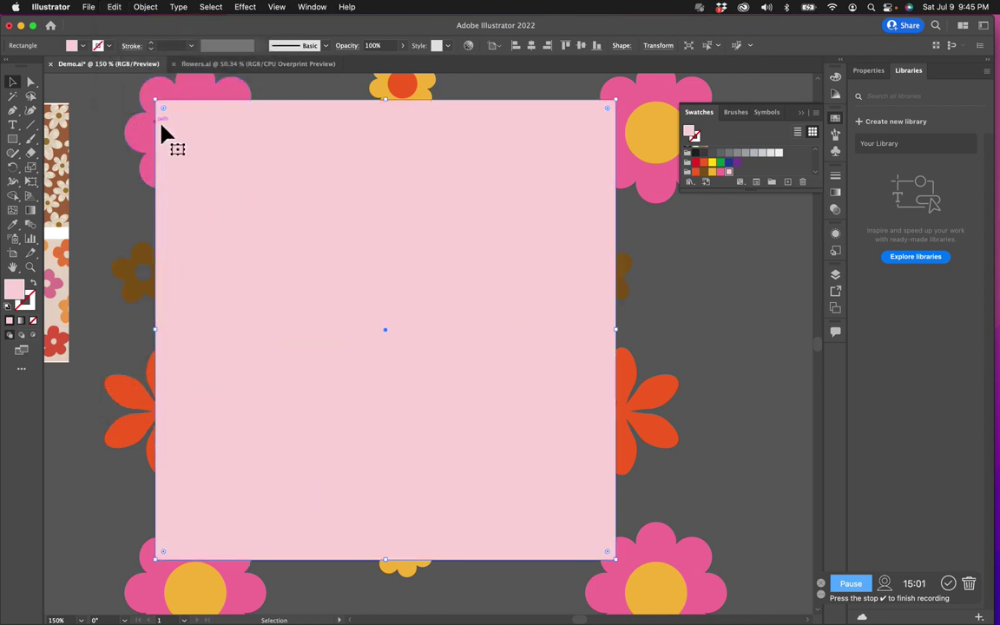
left_click(766, 294)
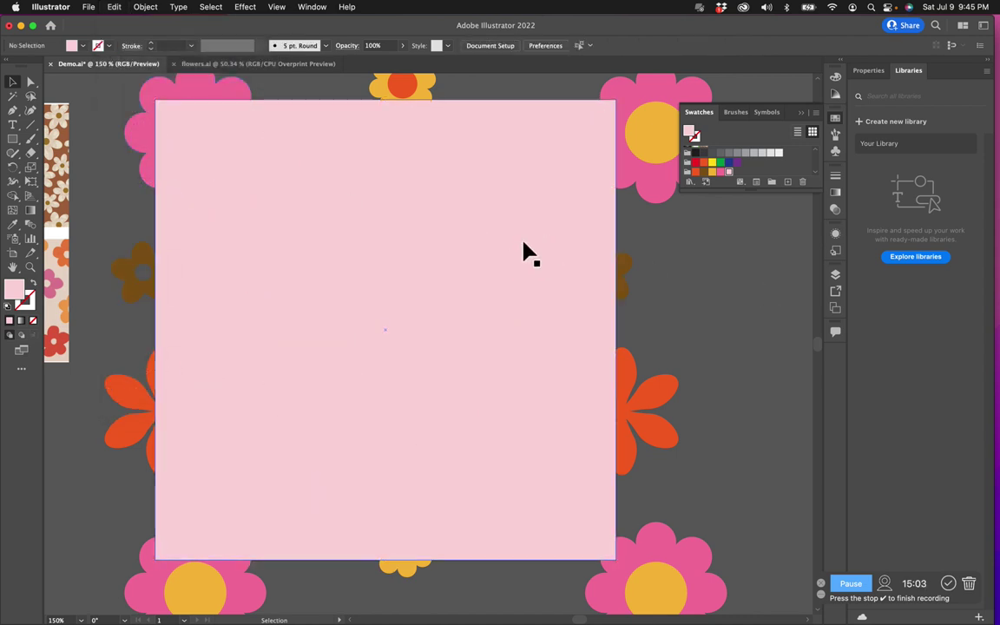
left_click(580, 254)
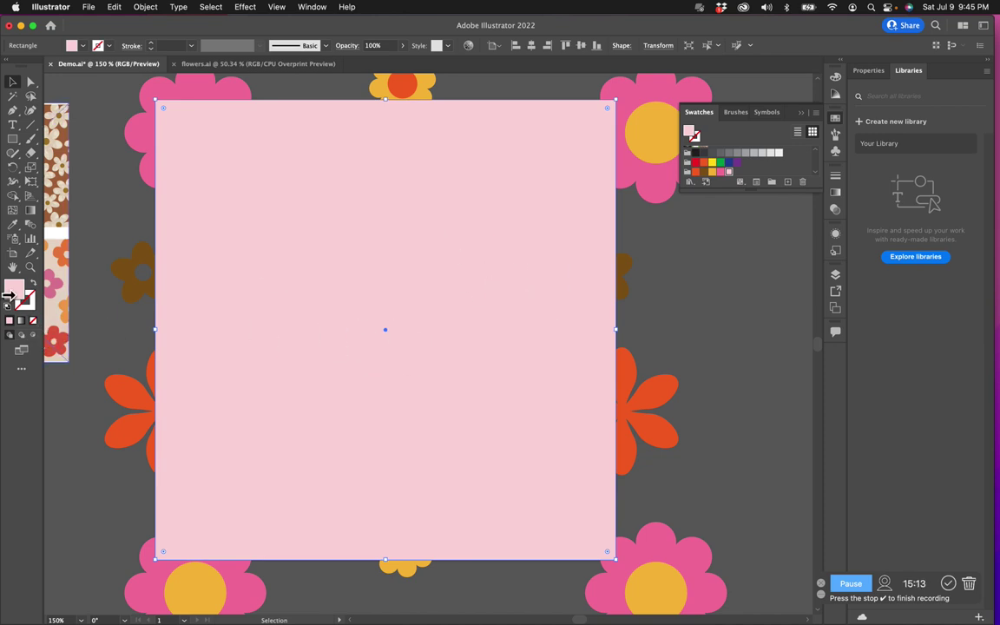
left_click(33, 322)
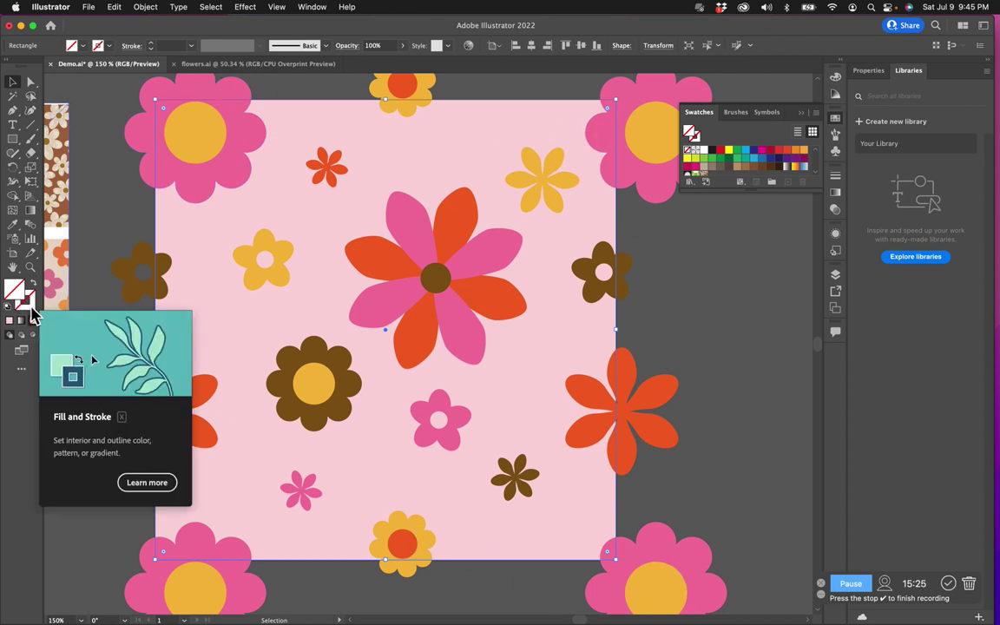
Send the unfilled square to the very back and check its place in Layer 1's stacking order.
left_click(146, 10)
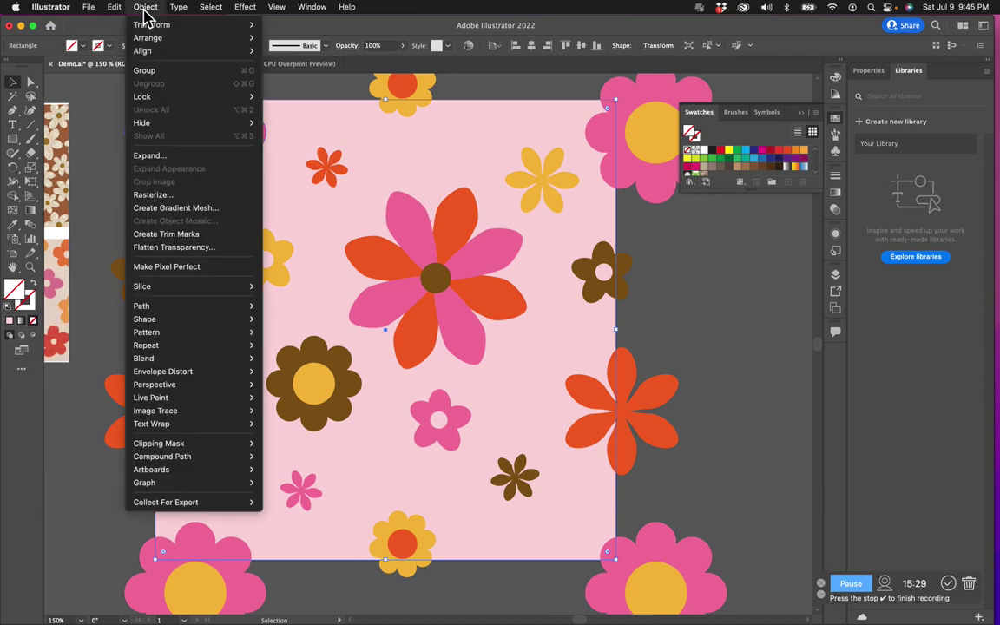
mouse_move(149, 40)
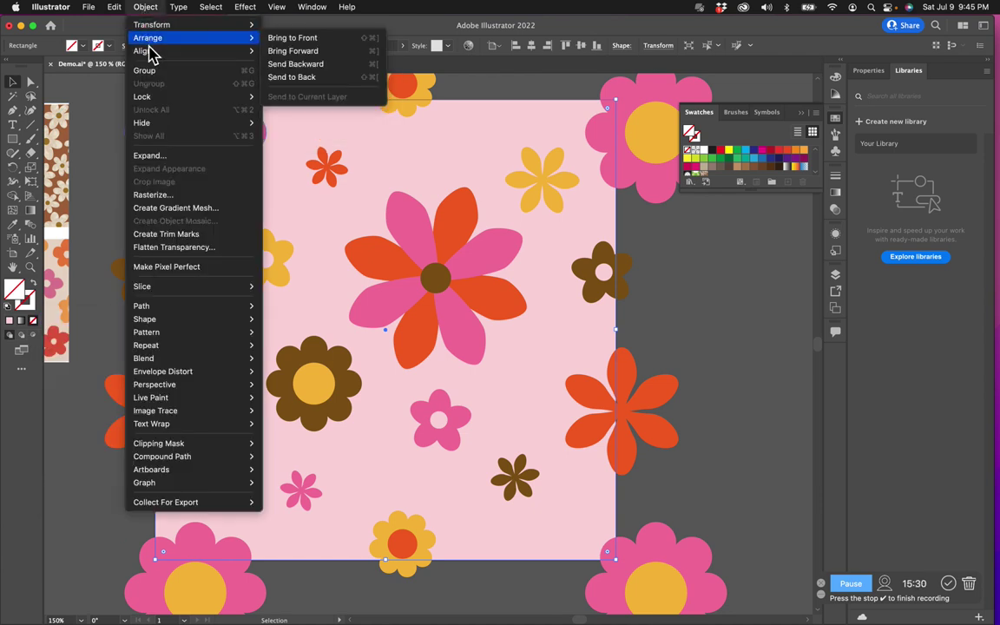
left_click(322, 86)
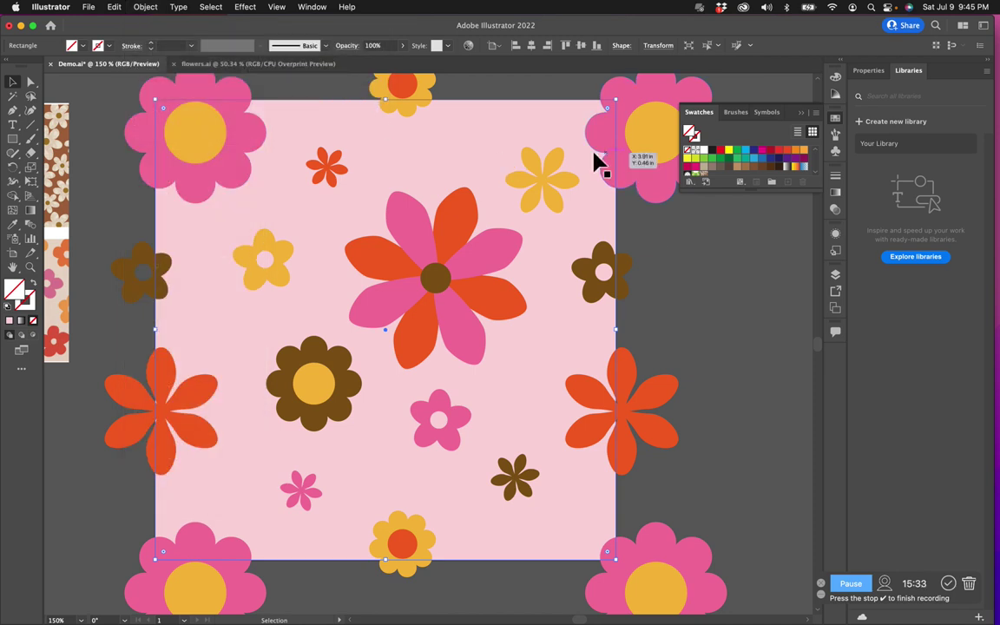
left_click(838, 276)
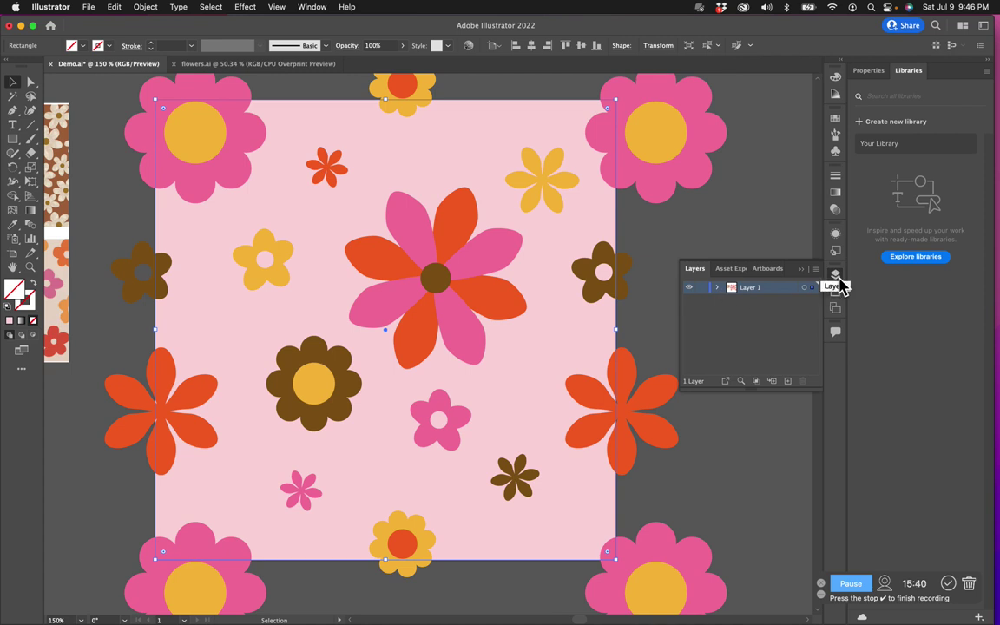
left_click(717, 287)
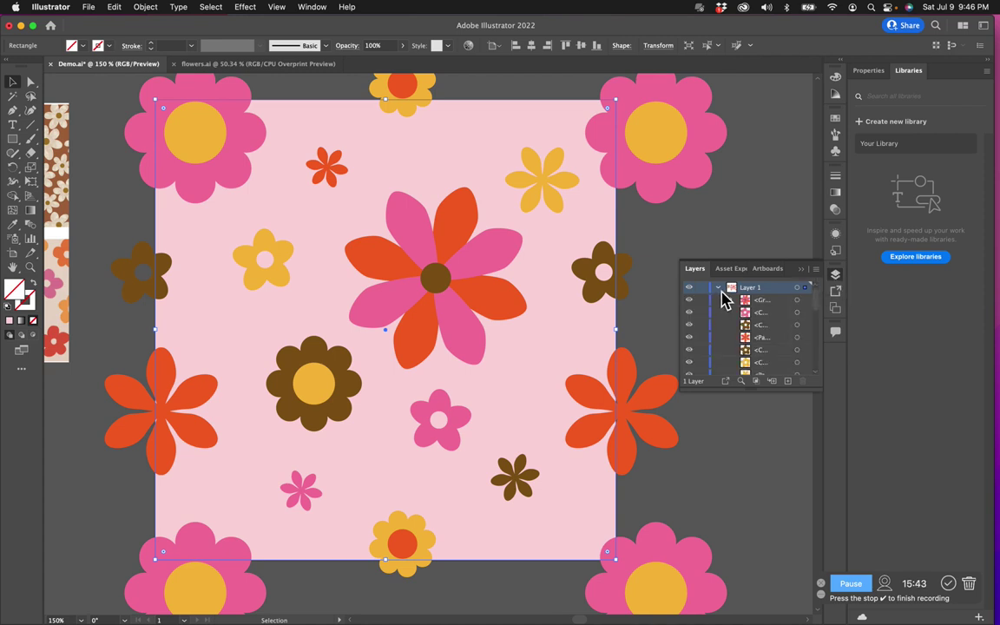
scroll(742, 324, "down", 10)
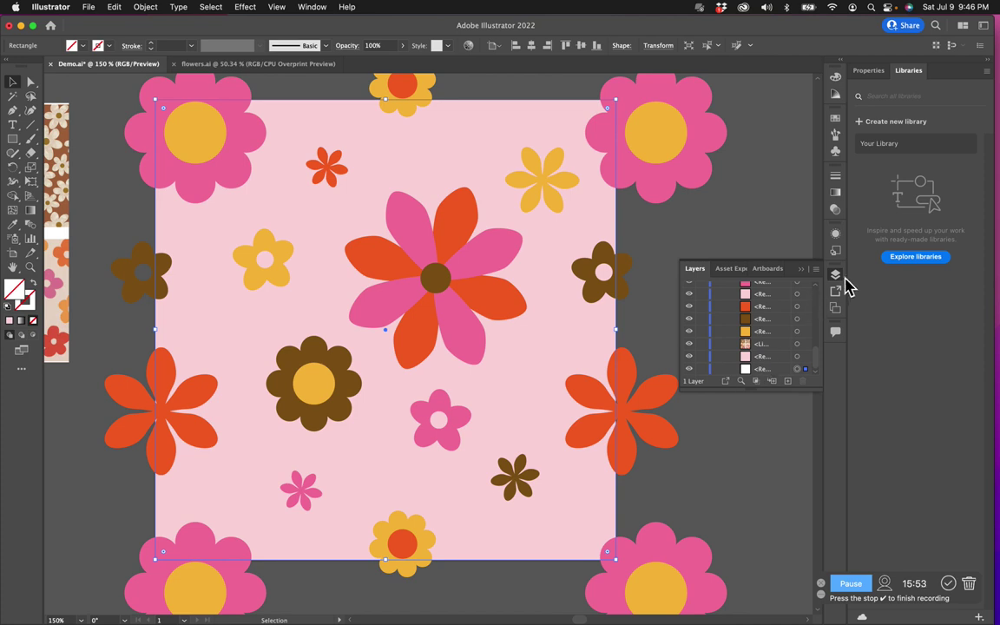
left_click(839, 283)
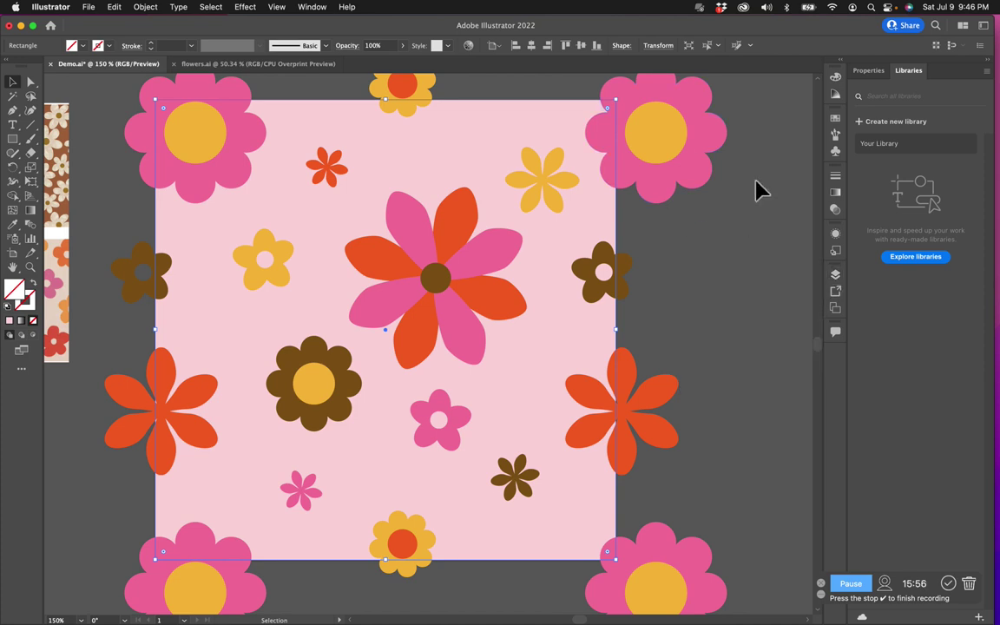
Select all the flowers, the pink background and the unfilled square, add them to the swatches as a new pattern, and deselect.
left_click(837, 128)
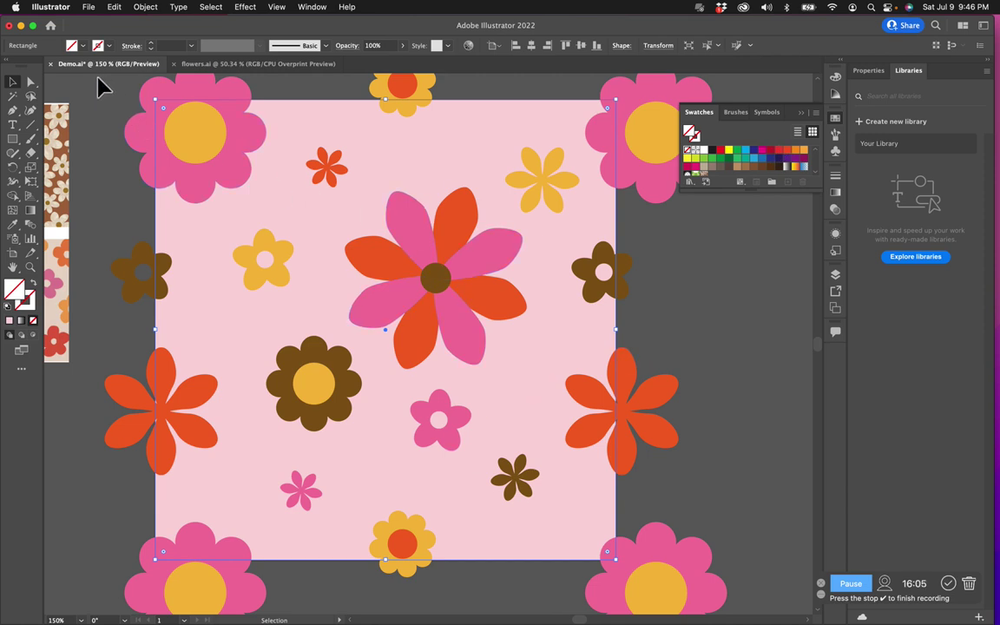
scroll(738, 575, "down", 3)
key("super+a")
scroll(750, 572, "up", 5)
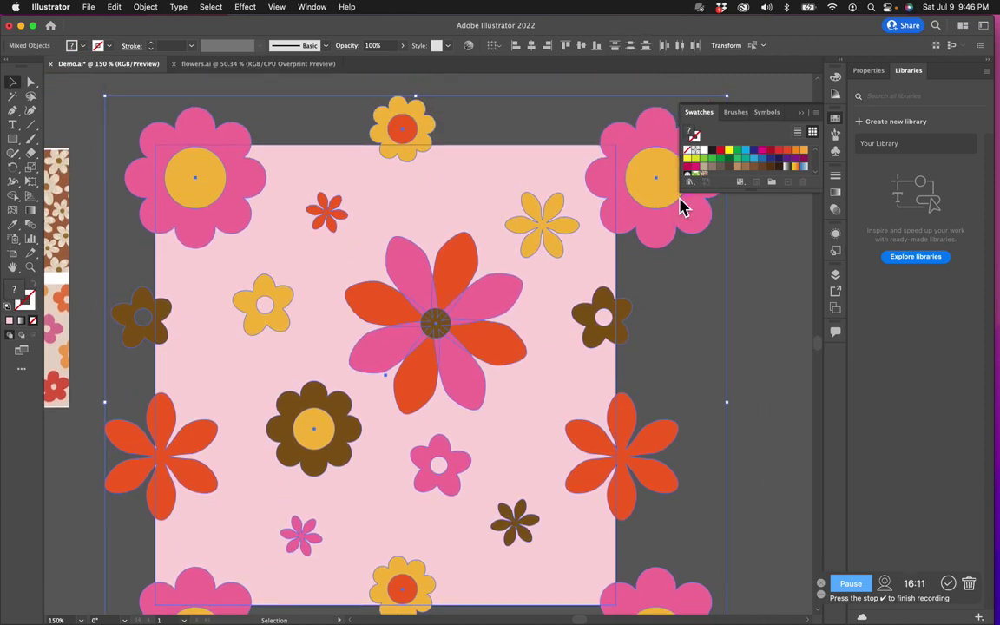
left_click_drag(630, 218, 728, 182)
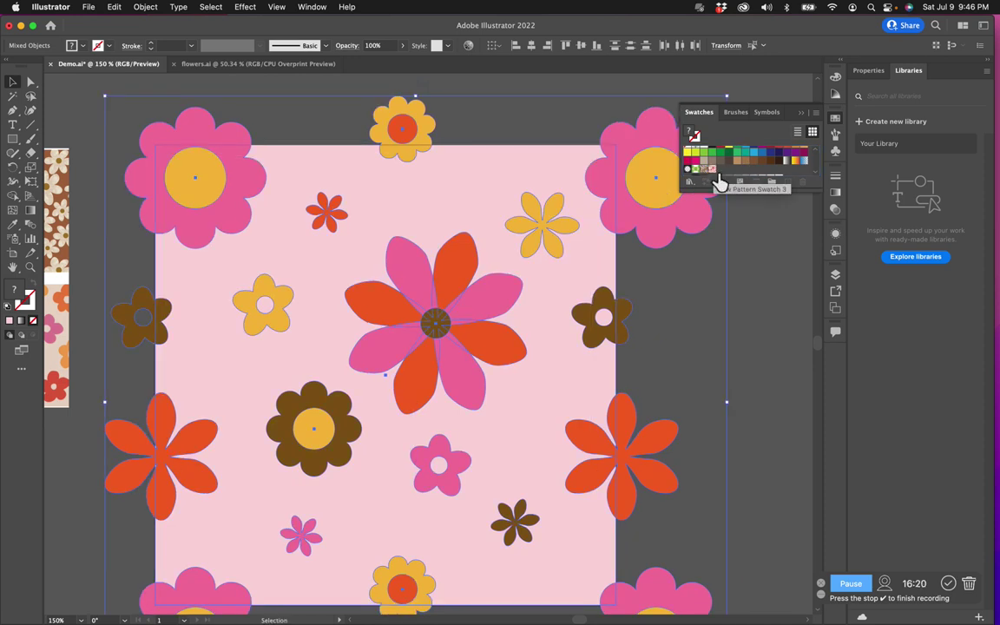
left_click(702, 308)
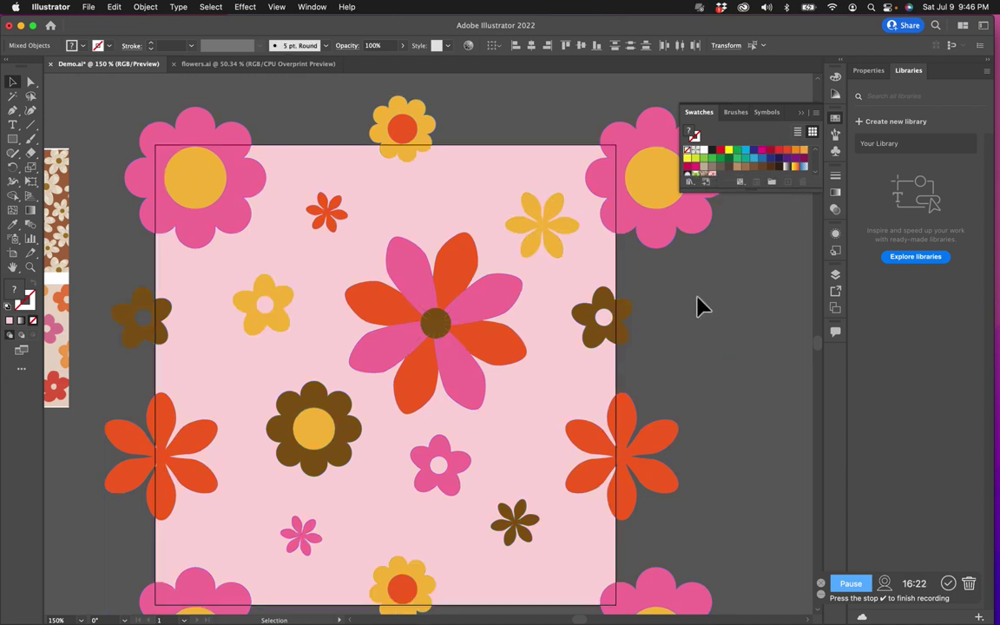
Draw a tall rectangle beside the floral tile, fill it with the new pattern swatch, and inspect the repeat.
key("z")
left_click_drag(652, 297, 476, 273)
key("space")
left_click(13, 139)
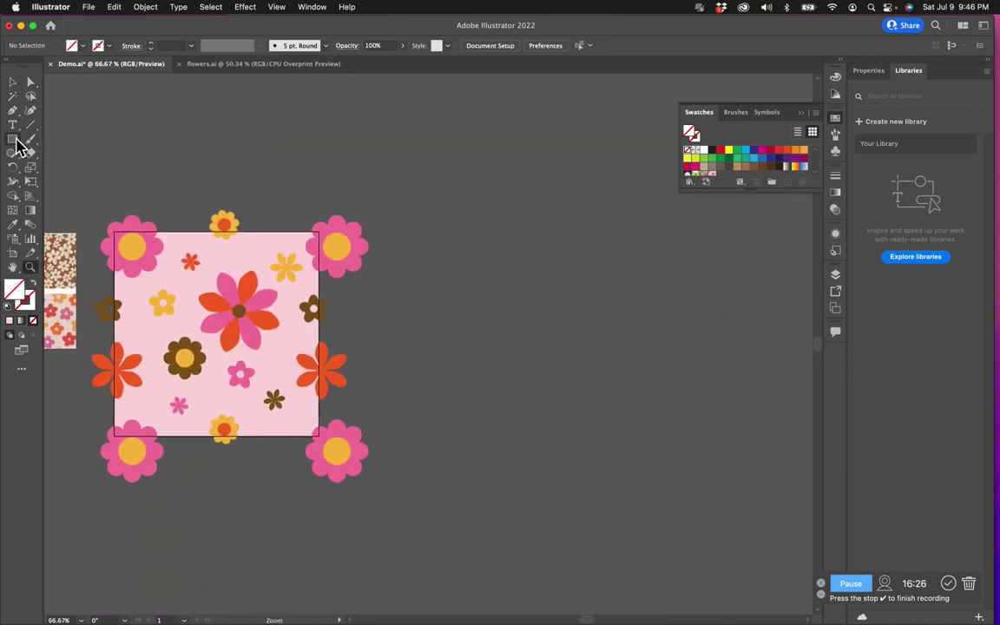
left_click_drag(389, 98, 743, 616)
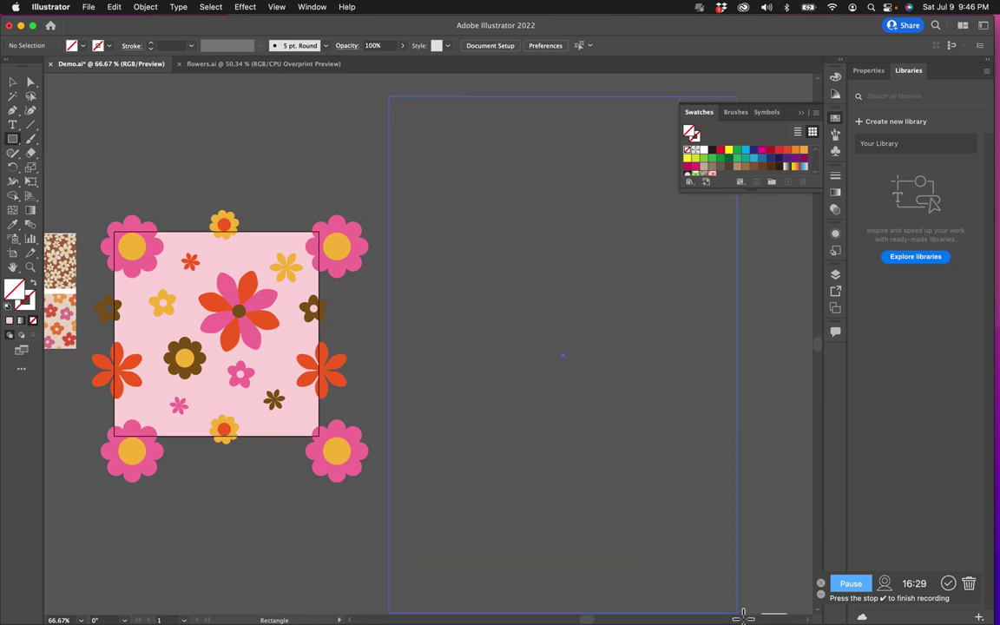
left_click(711, 176)
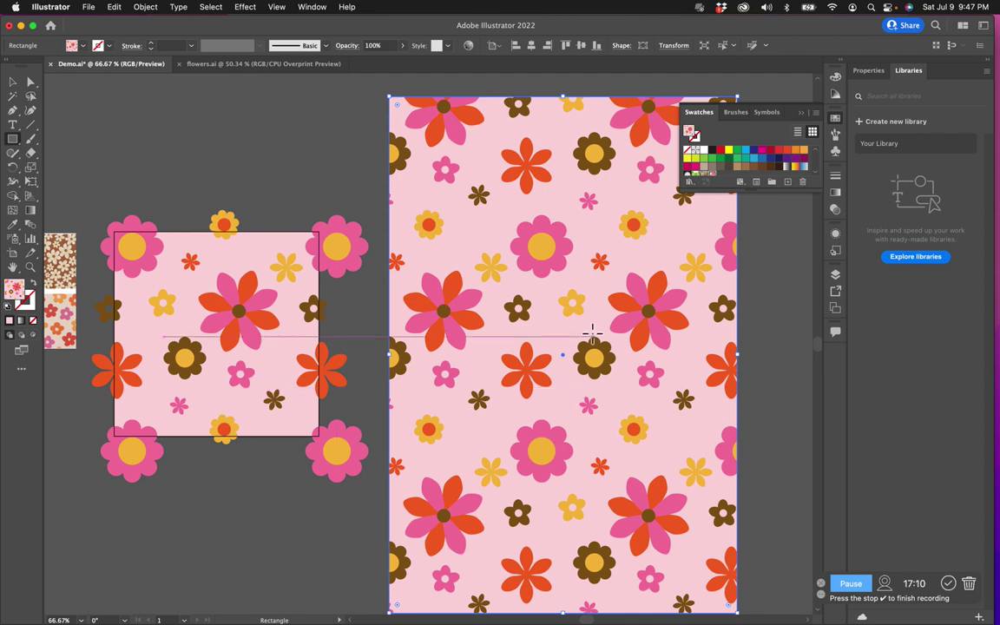
scroll(545, 382, "down", 1)
scroll(545, 382, "up", 3)
scroll(545, 382, "down", 3)
scroll(543, 382, "up", 1)
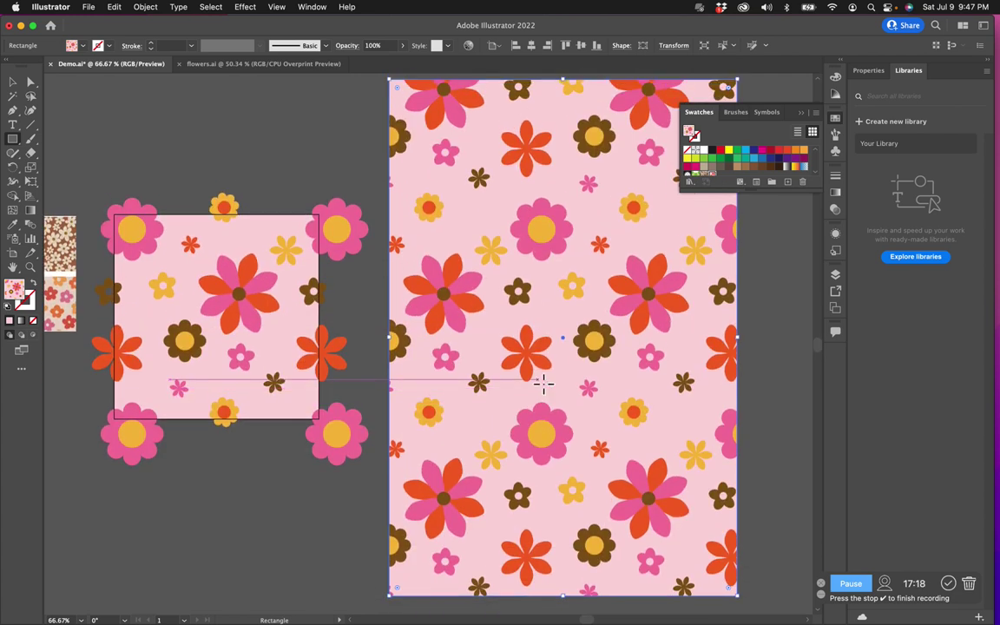
scroll(544, 382, "up", 2)
Move the pattern-filled rectangle slightly closer to the floral tile and deselect it.
key("v")
key("ctrl+z")
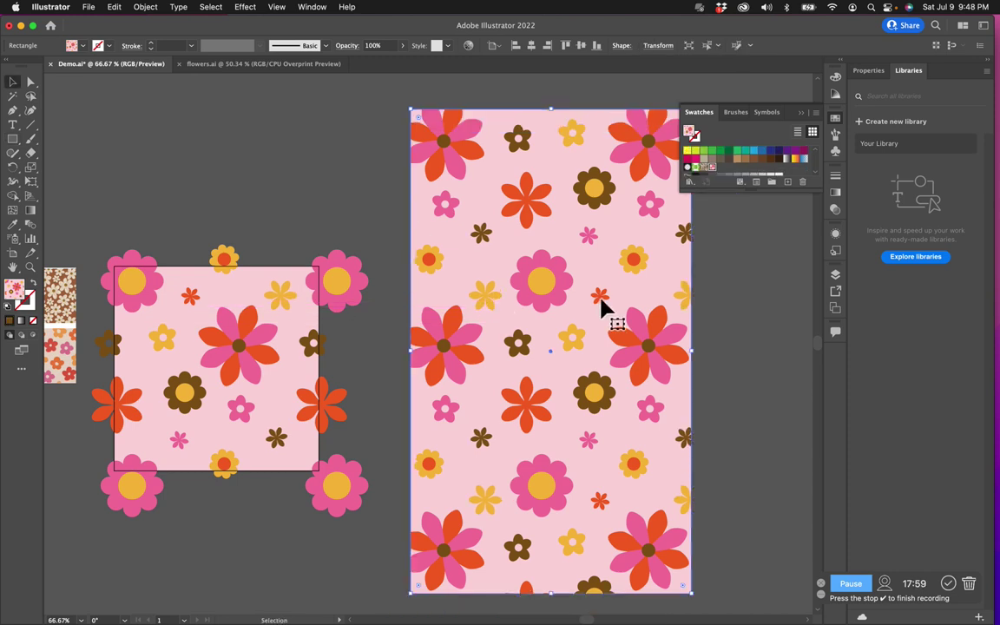
left_click_drag(605, 310, 581, 301)
left_click(691, 330)
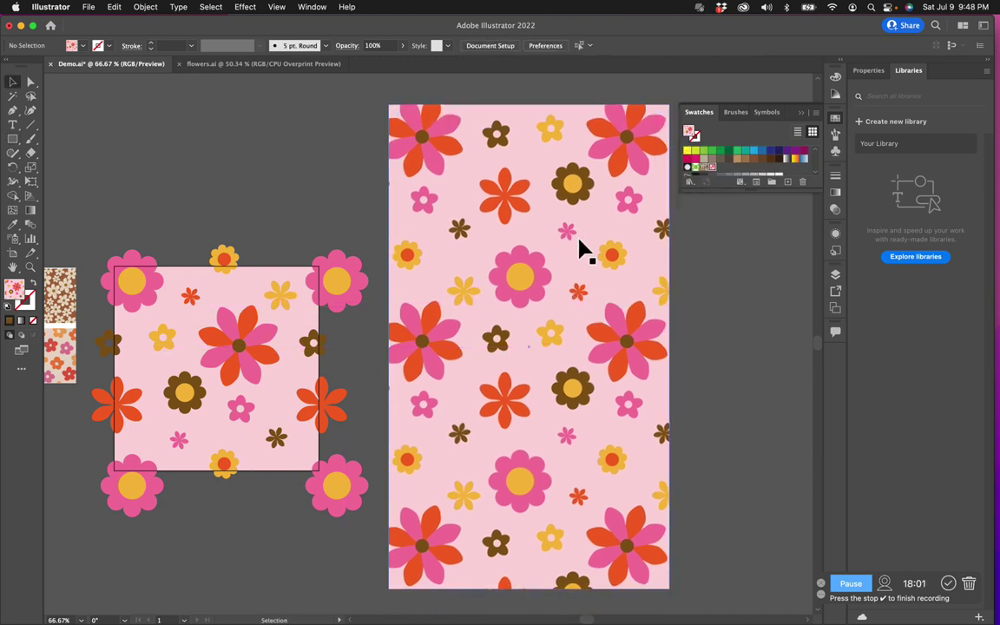
Scale only the rectangle's pattern uniformly to 50% without transforming the object, and shift the rectangle slightly toward the floral tile.
left_click(665, 314)
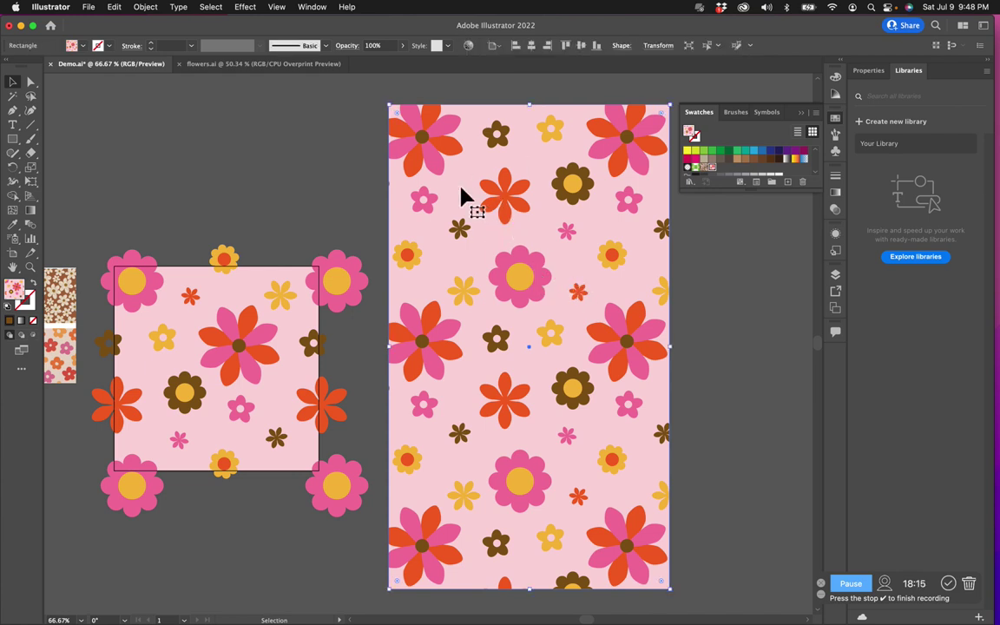
right_click(499, 235)
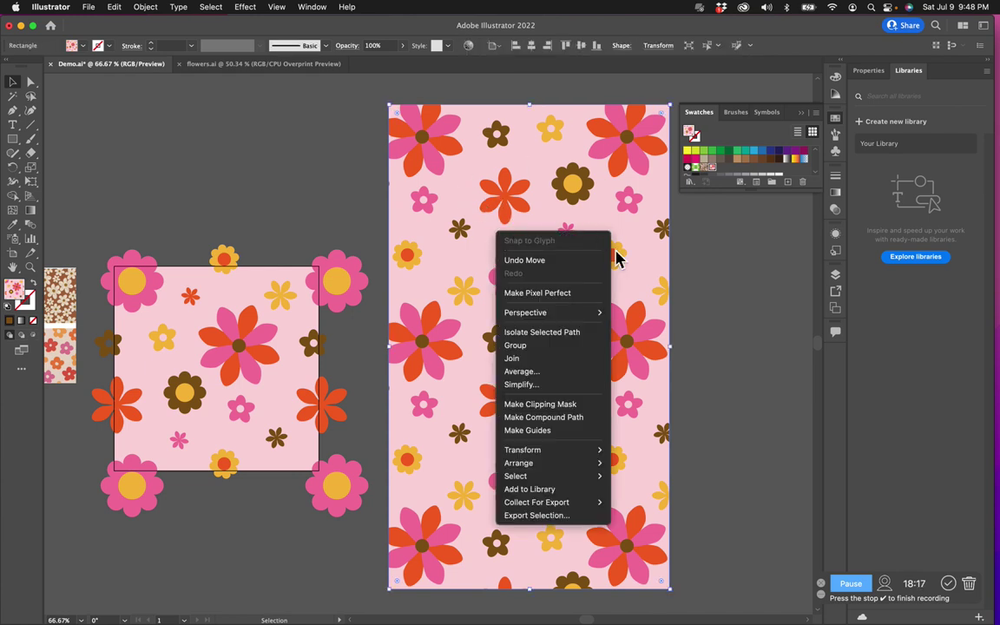
mouse_move(590, 458)
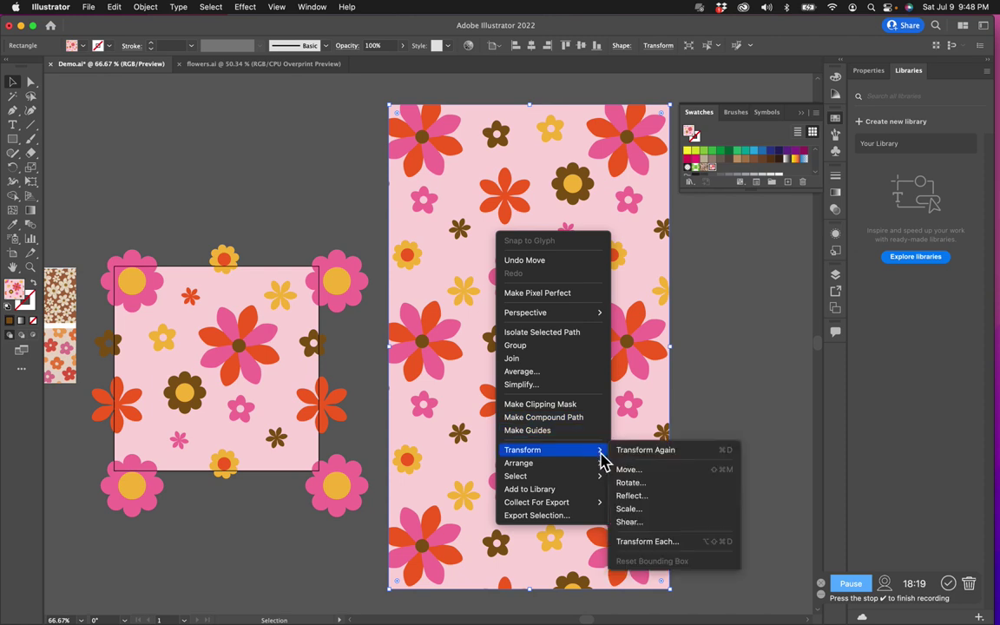
left_click(629, 508)
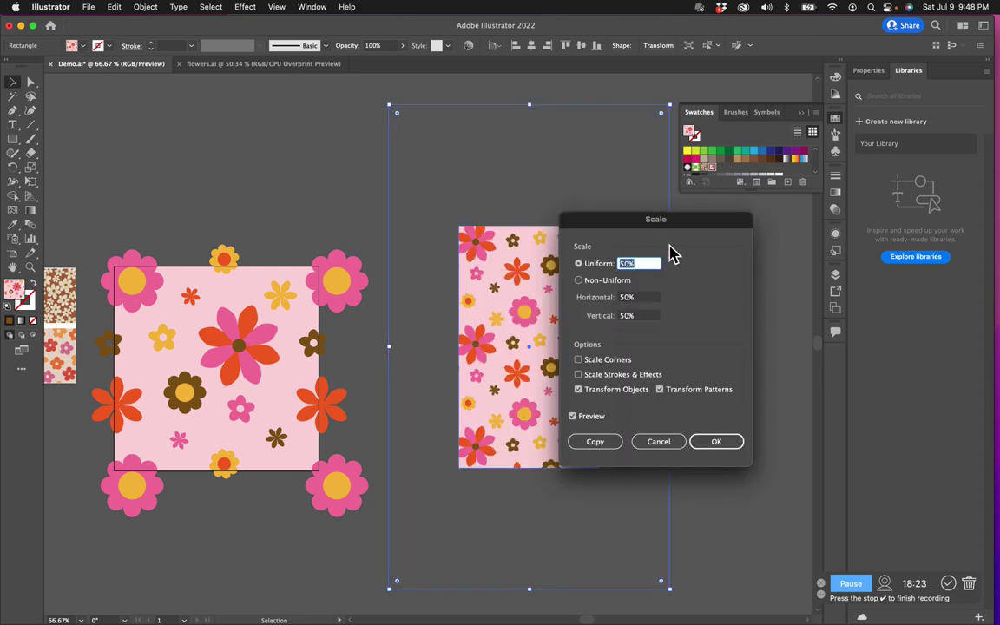
left_click_drag(651, 220, 564, 170)
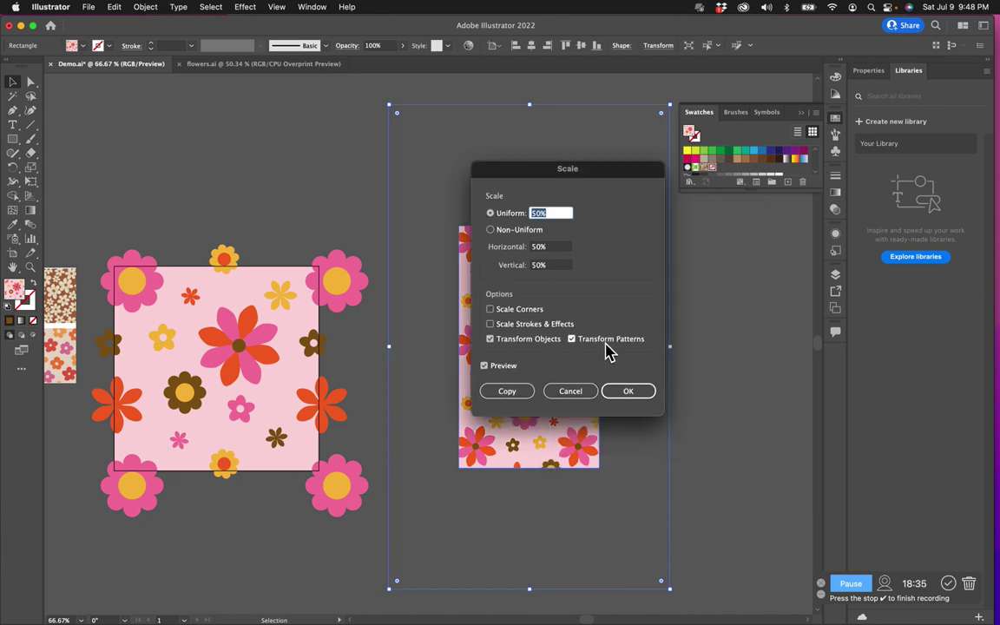
left_click(491, 339)
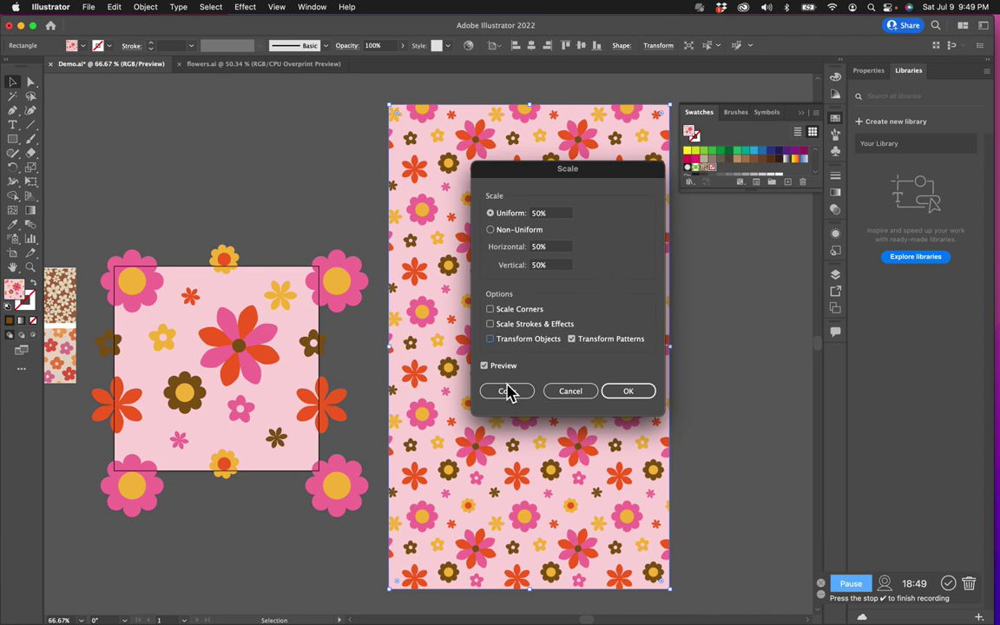
left_click(624, 400)
left_click(626, 400)
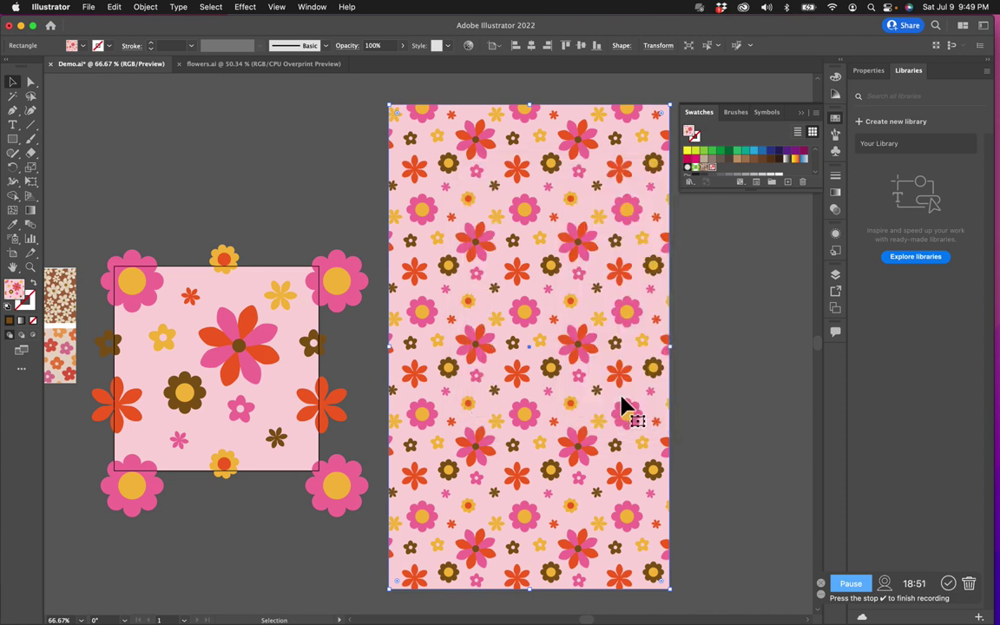
left_click(675, 341)
left_click_drag(652, 363, 632, 353)
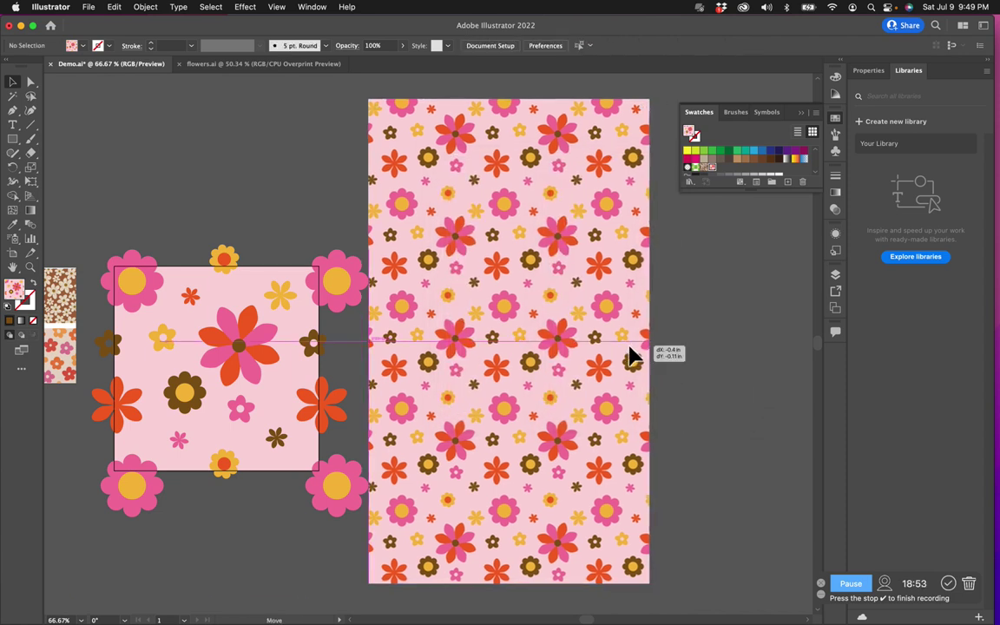
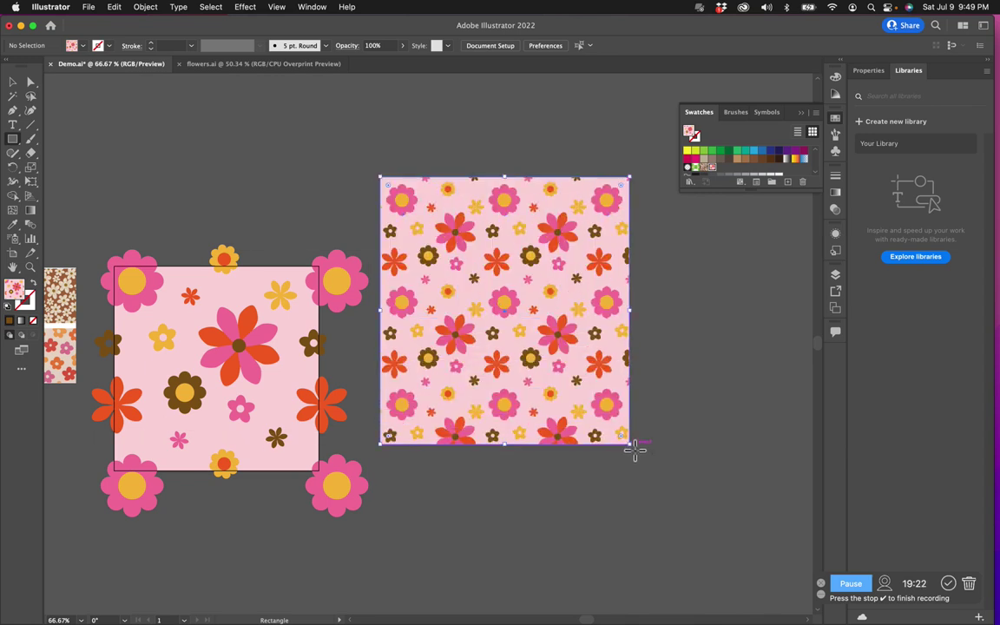
Duplicate the patterned square horizontally about 5.2 in so the two squares sit side by side.
left_click(13, 81)
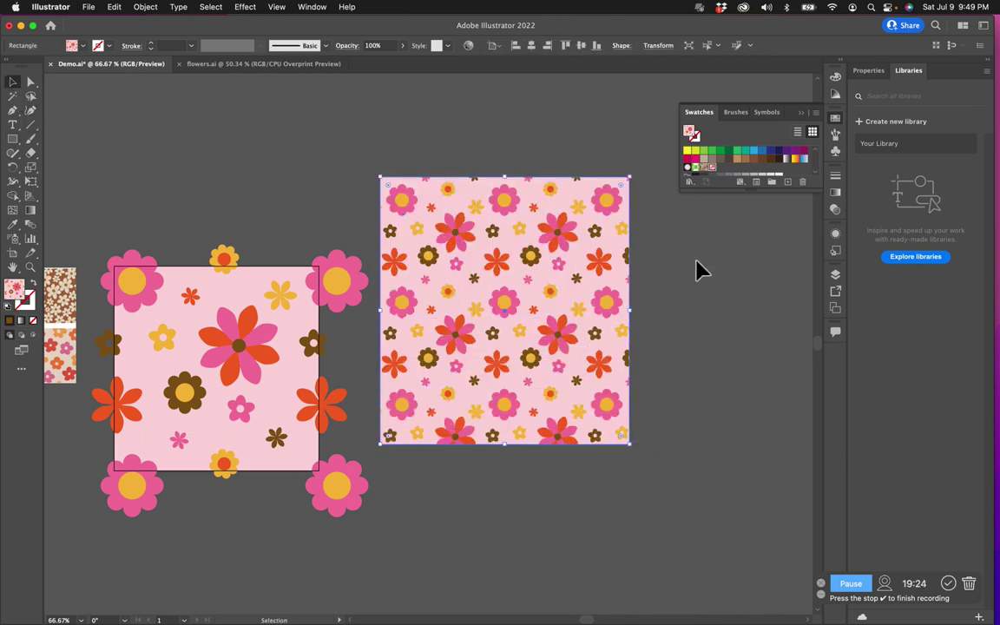
left_click_drag(551, 315, 730, 362)
left_click(629, 357)
left_click(571, 352)
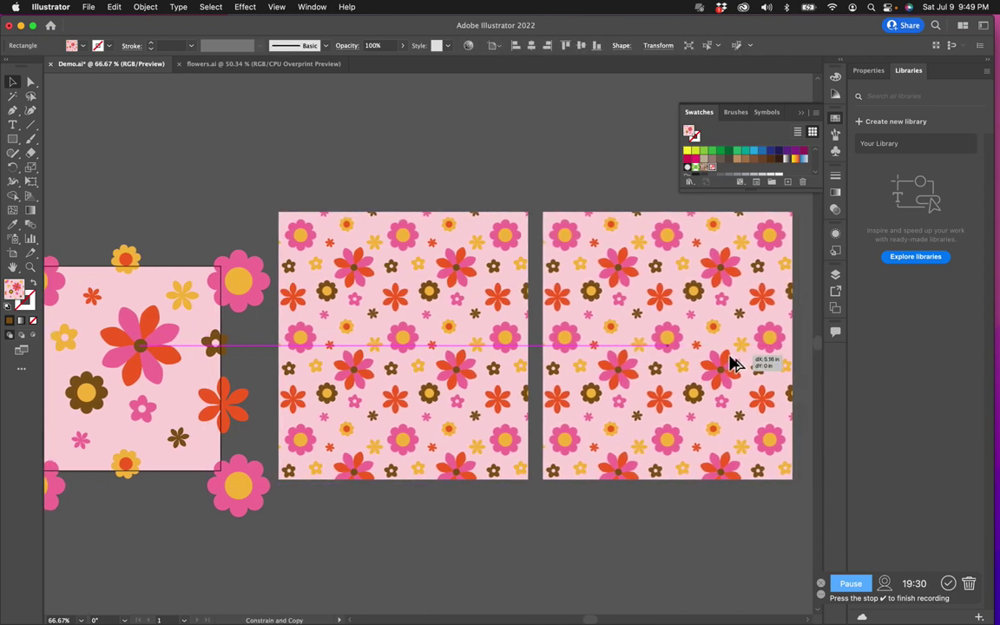
left_click(568, 206)
left_click(627, 314)
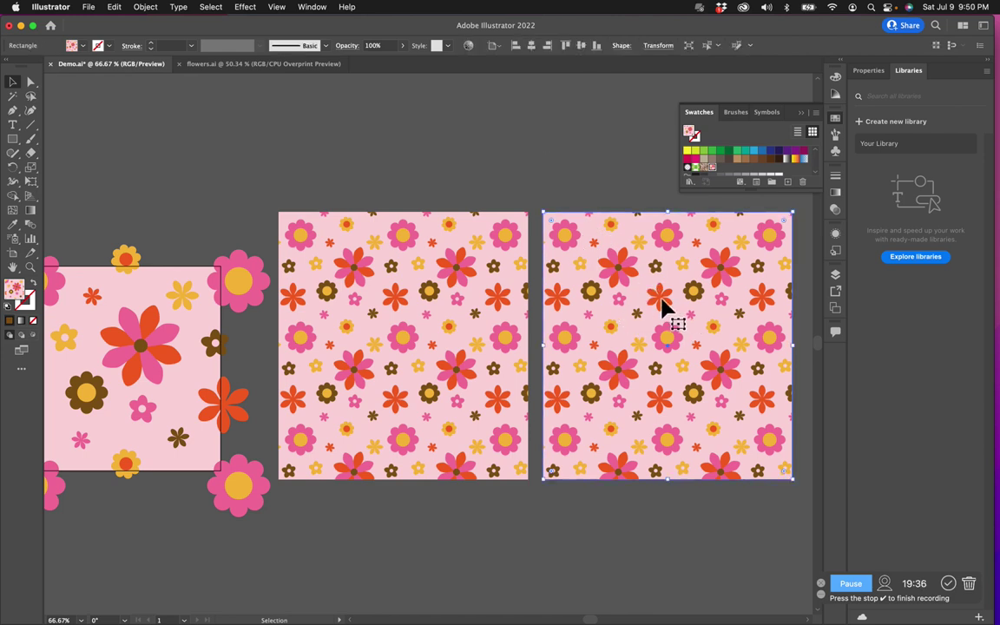
Place a third copy of the patterned square below the first two, centred under the gap between them.
scroll(663, 308, "down", 6)
scroll(660, 261, "up", 1)
left_click_drag(647, 221, 547, 444)
scroll(547, 444, "up", 5)
scroll(547, 443, "down", 1)
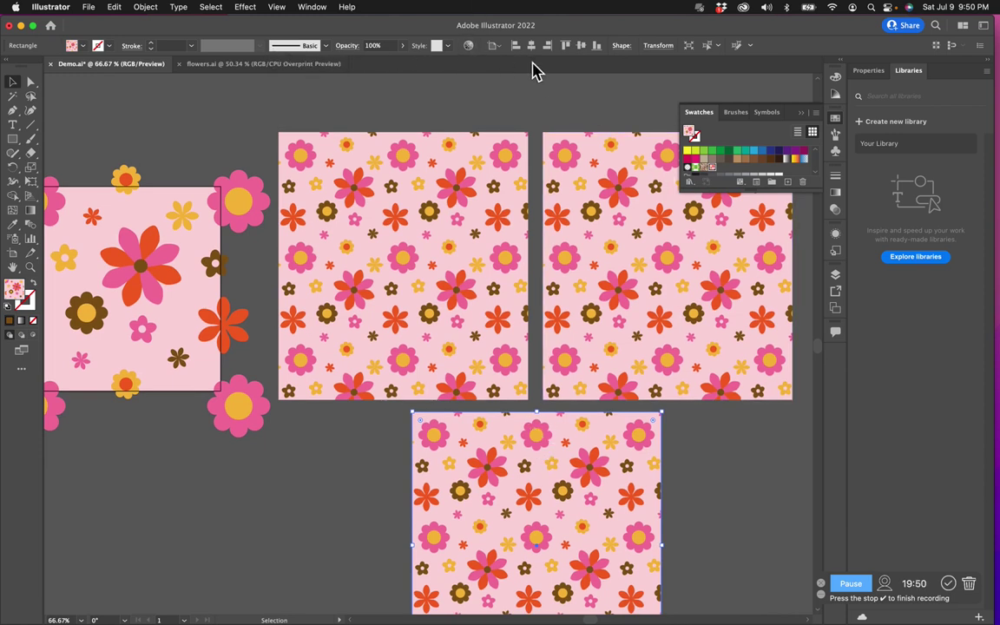
Recolor the lower square by randomly shuffling its artwork colors until the background is brown, apply it, and deselect.
left_click(470, 48)
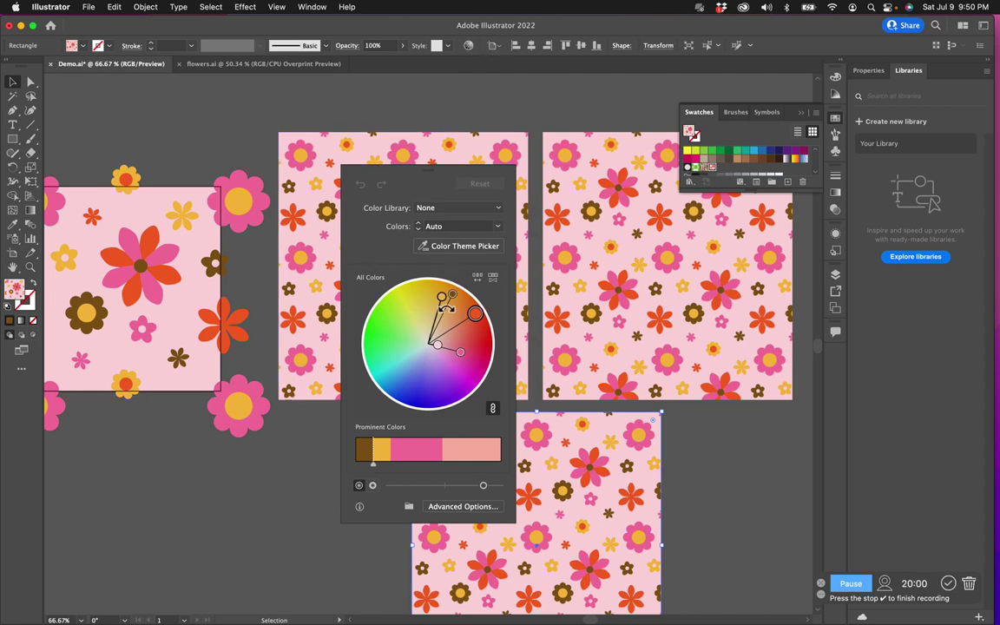
left_click(462, 507)
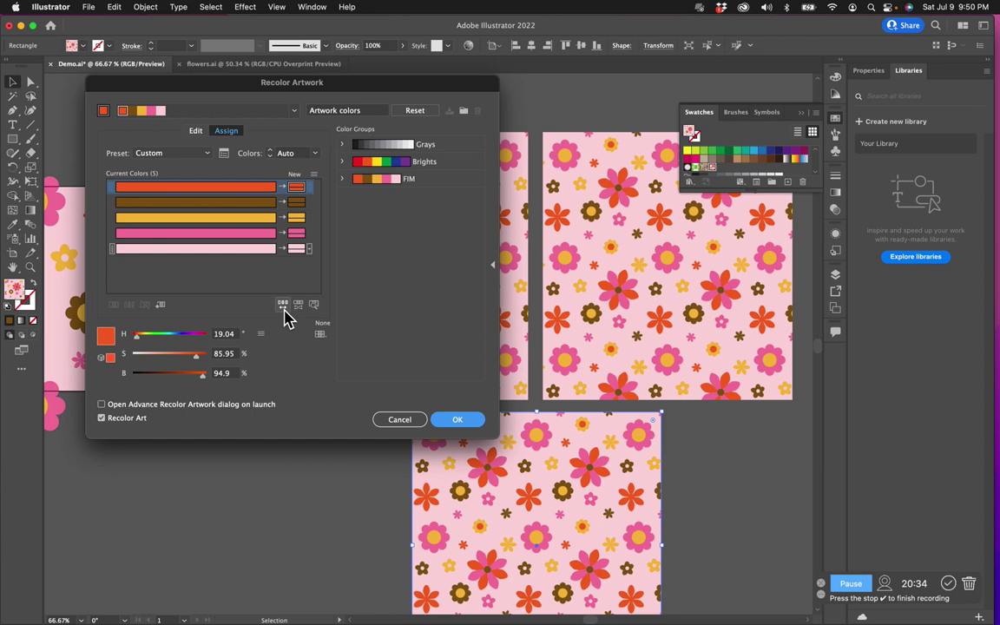
left_click(283, 305)
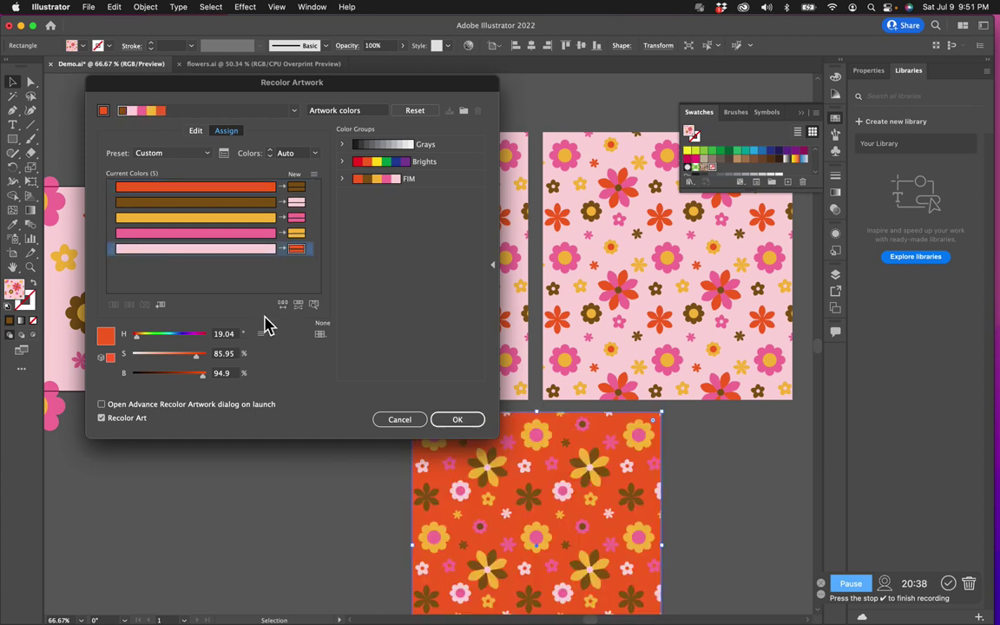
left_click(283, 304)
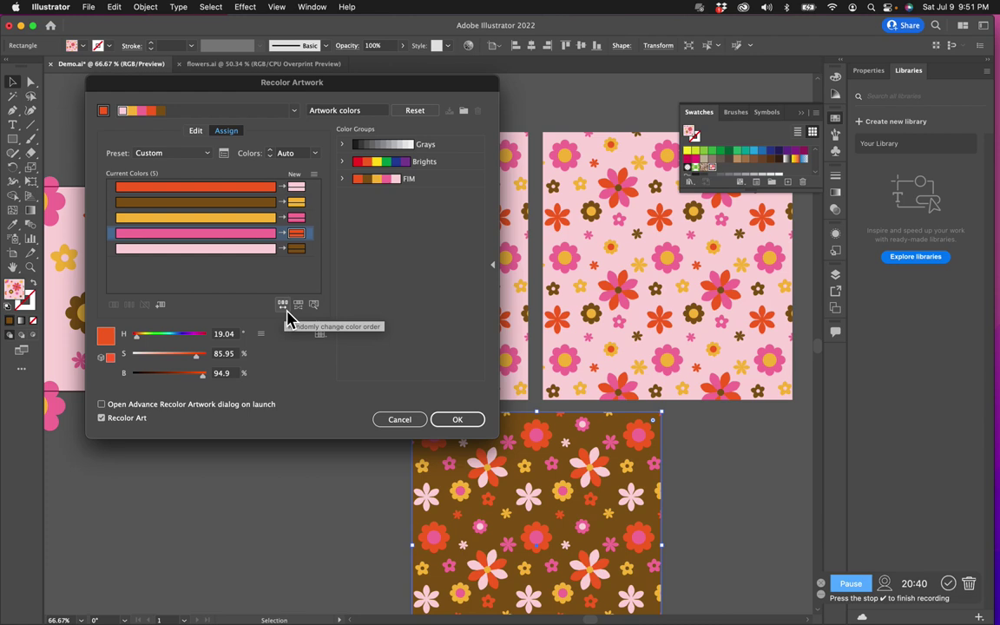
left_click(458, 421)
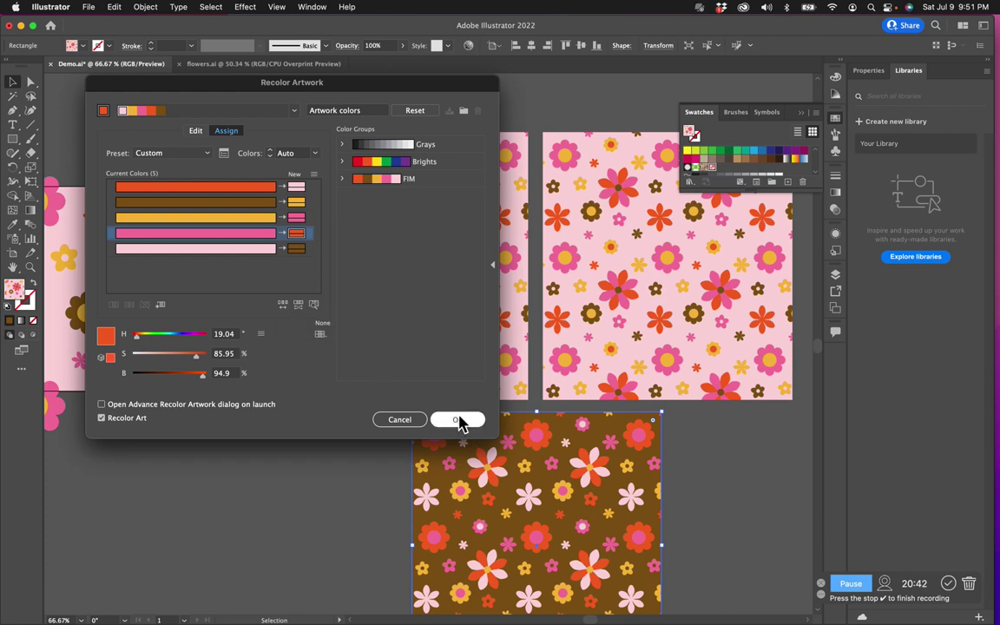
left_click(665, 491)
Recolor the upper-right patterned square by randomly shuffling its artwork colors until the background is golden yellow with brown and pale pink petals, apply it, and deselect.
left_click(677, 382)
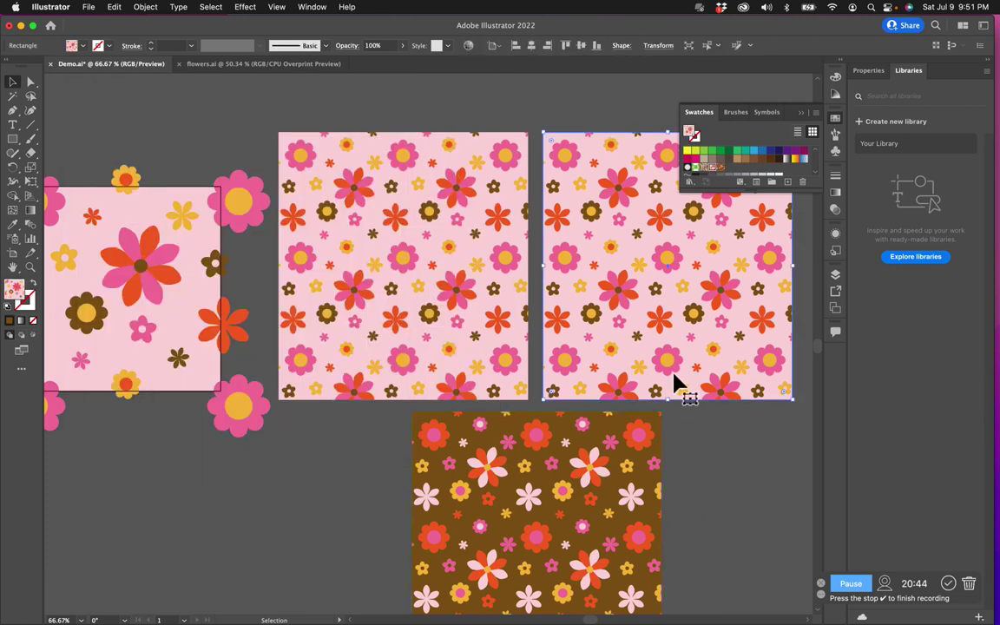
left_click(469, 47)
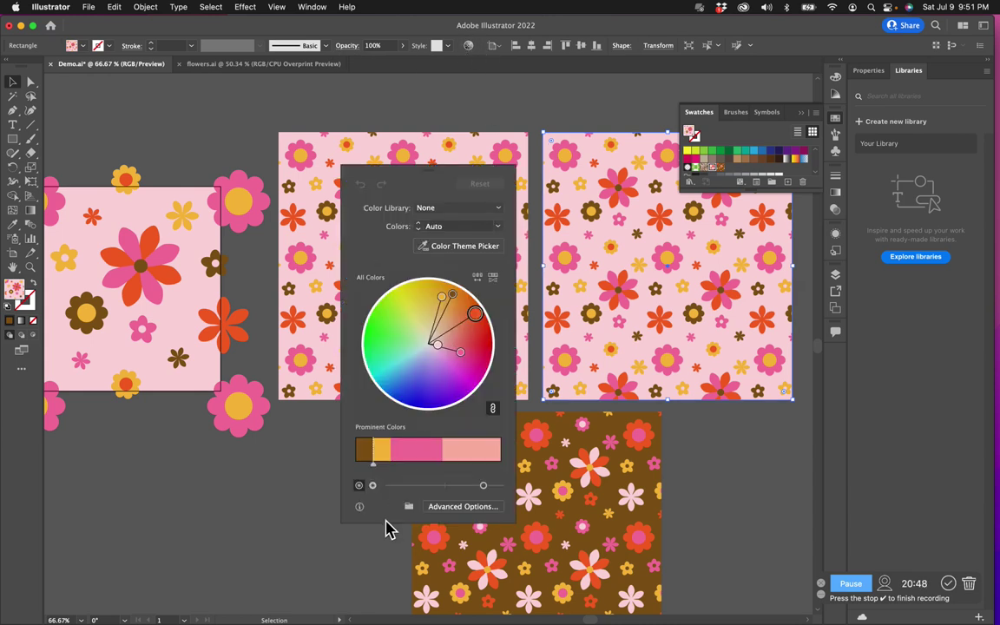
left_click(447, 512)
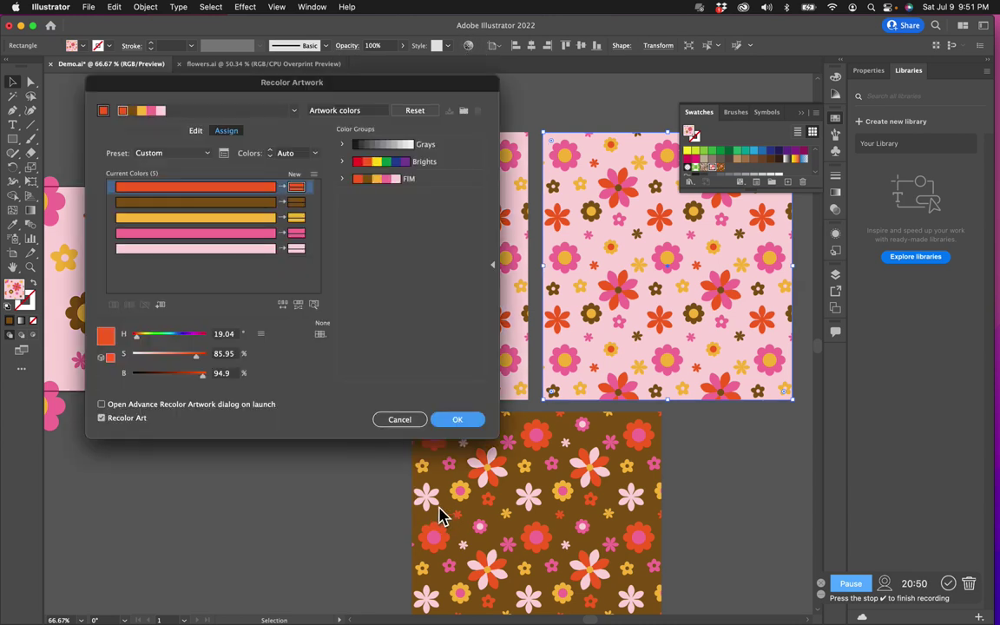
left_click(283, 305)
left_click(284, 307)
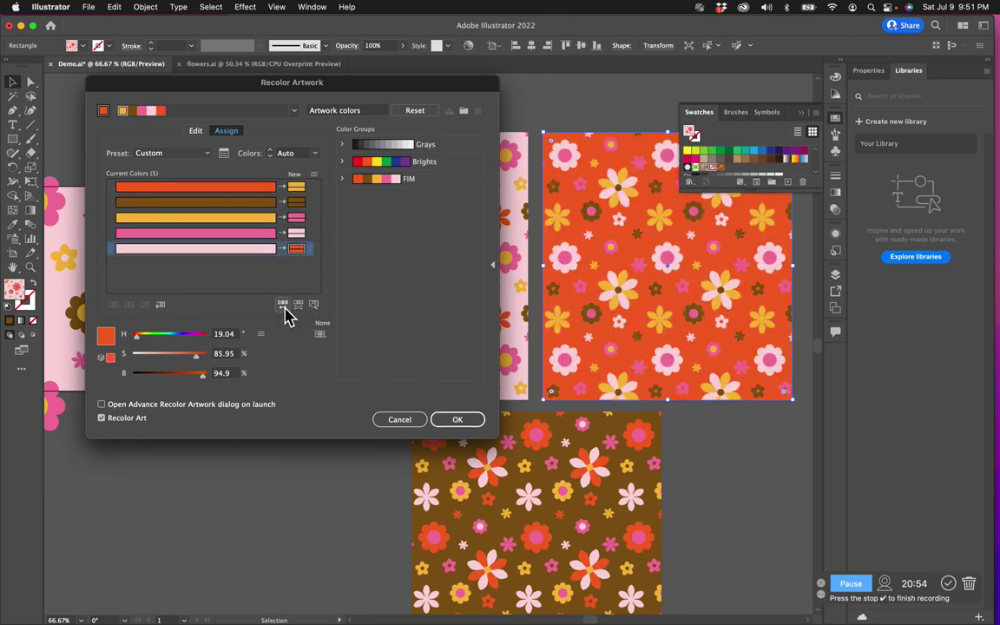
left_click(283, 307)
left_click(283, 308)
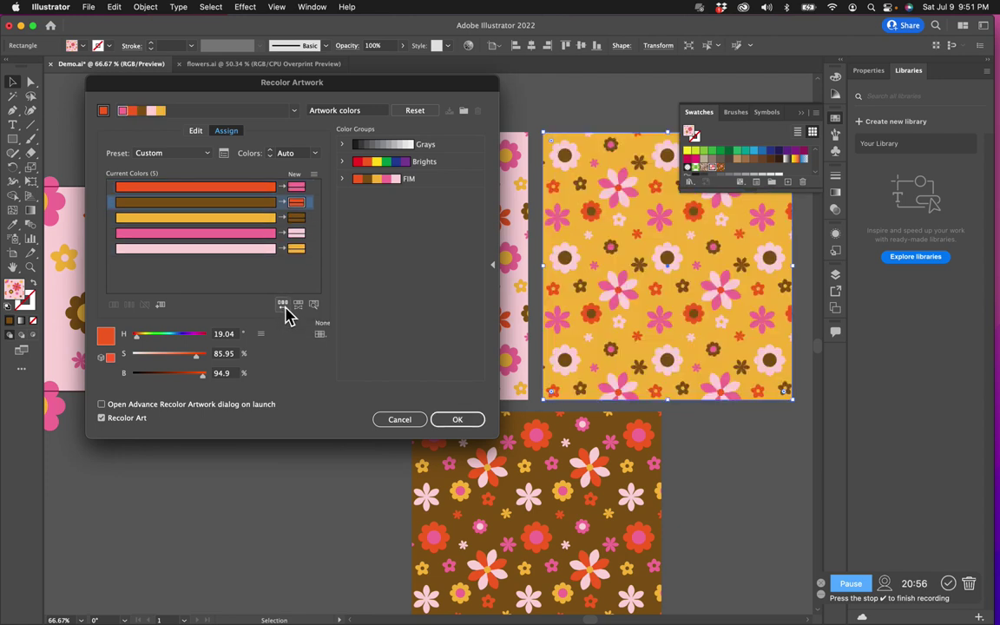
left_click(284, 307)
left_click(283, 307)
left_click(283, 307)
left_click(284, 307)
left_click(283, 307)
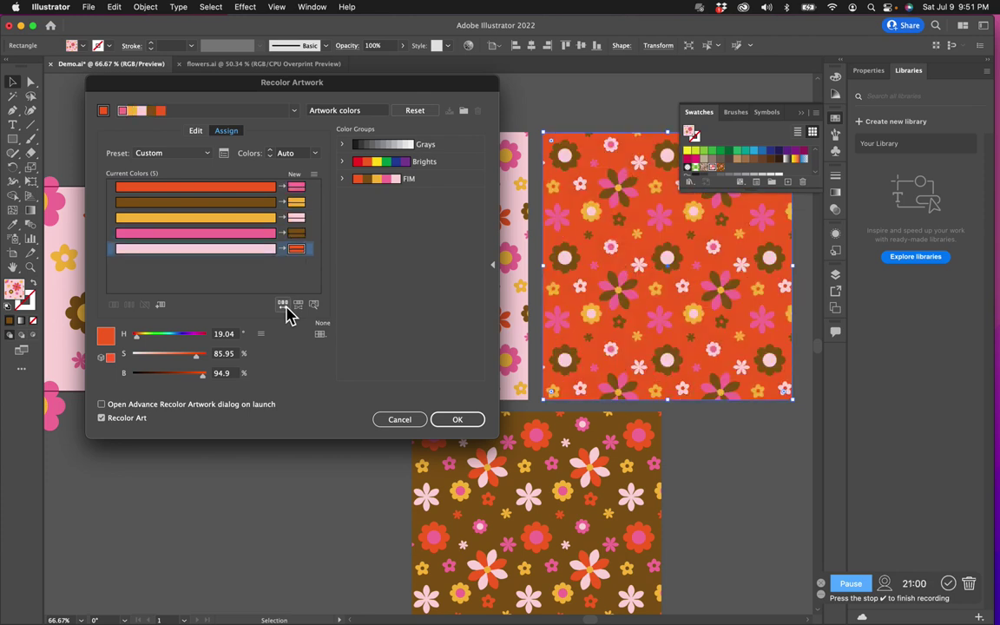
left_click(284, 307)
left_click(284, 307)
left_click(284, 307)
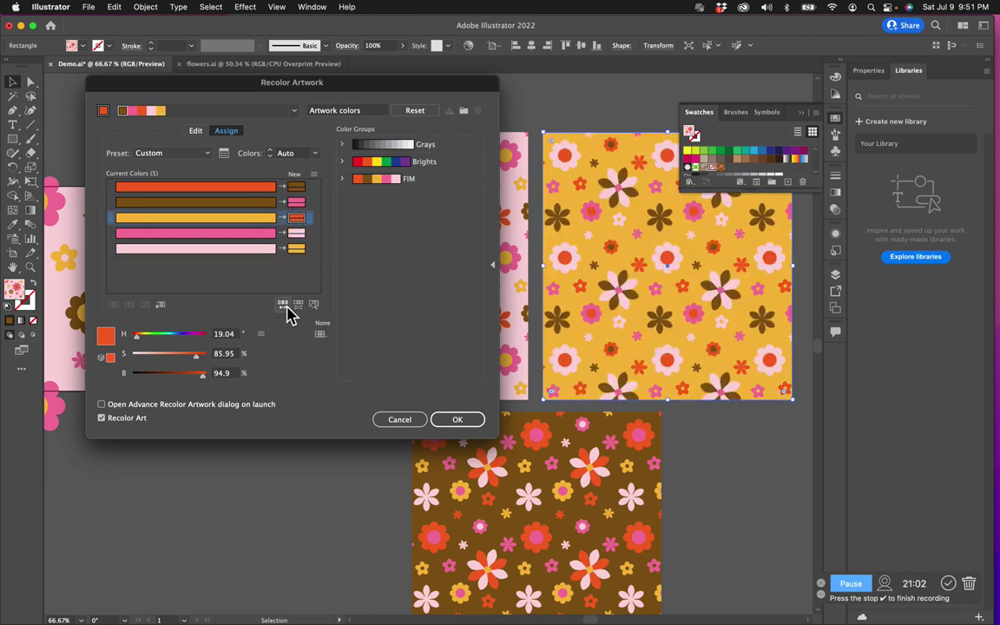
left_click(460, 421)
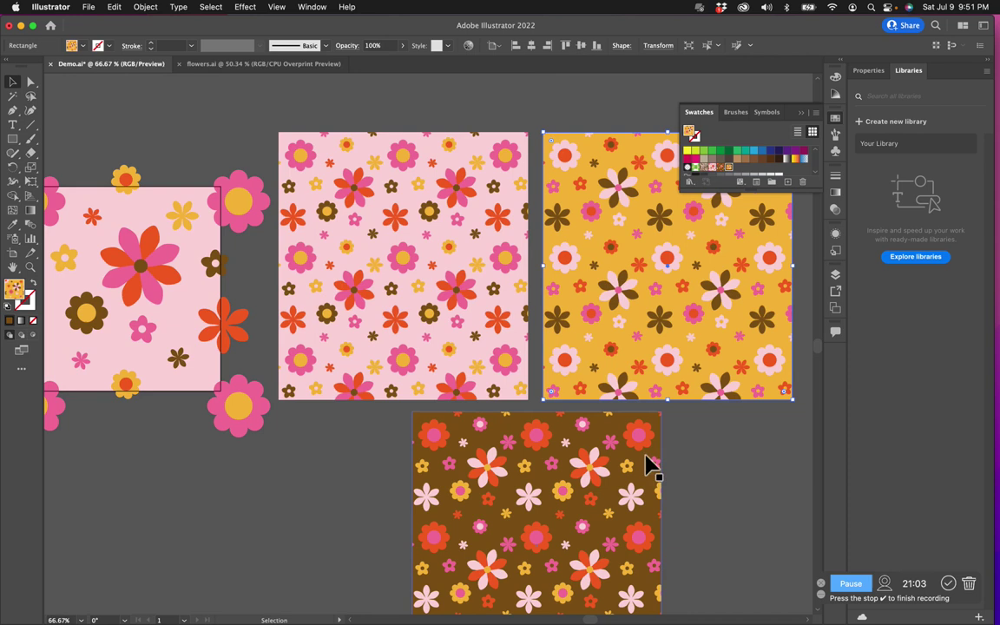
left_click(763, 480)
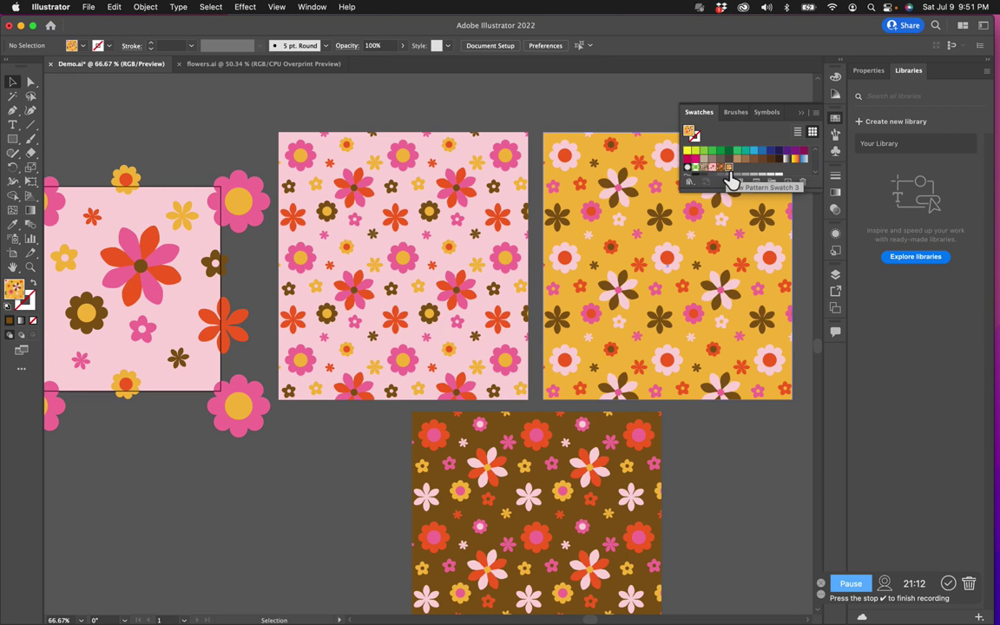
left_click(854, 585)
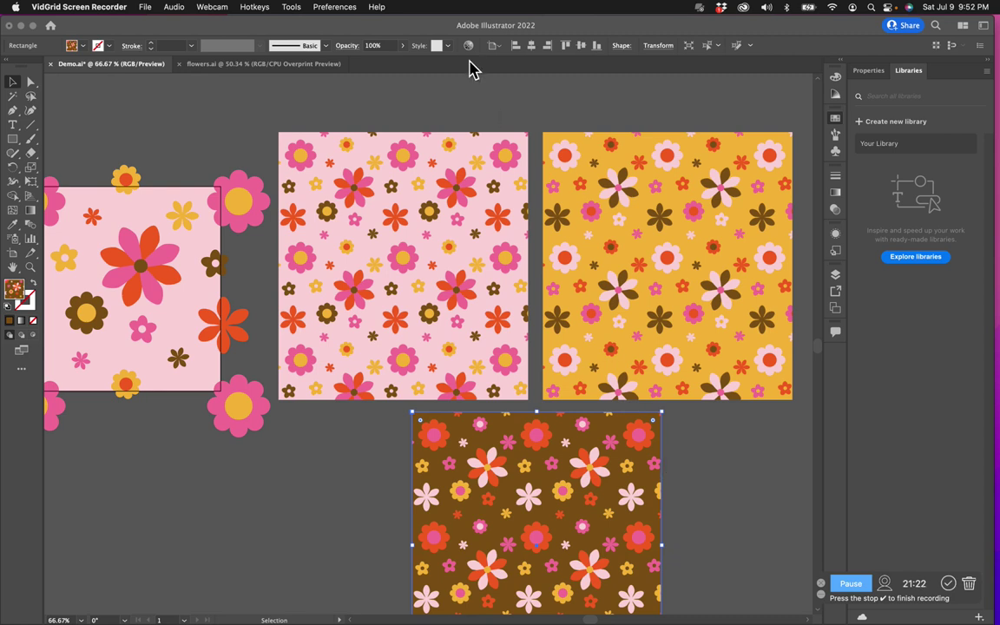
Open the advanced recolor options for the brown lower square and replace its orange with the pink swatch R=242 G=118 B=160.
left_click(612, 519)
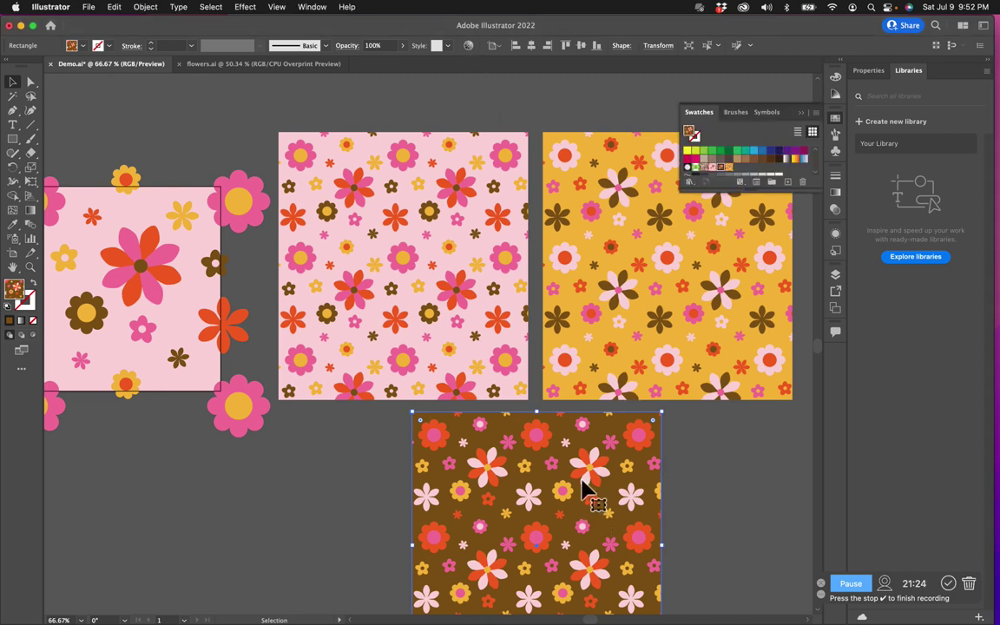
left_click(473, 49)
left_click(457, 510)
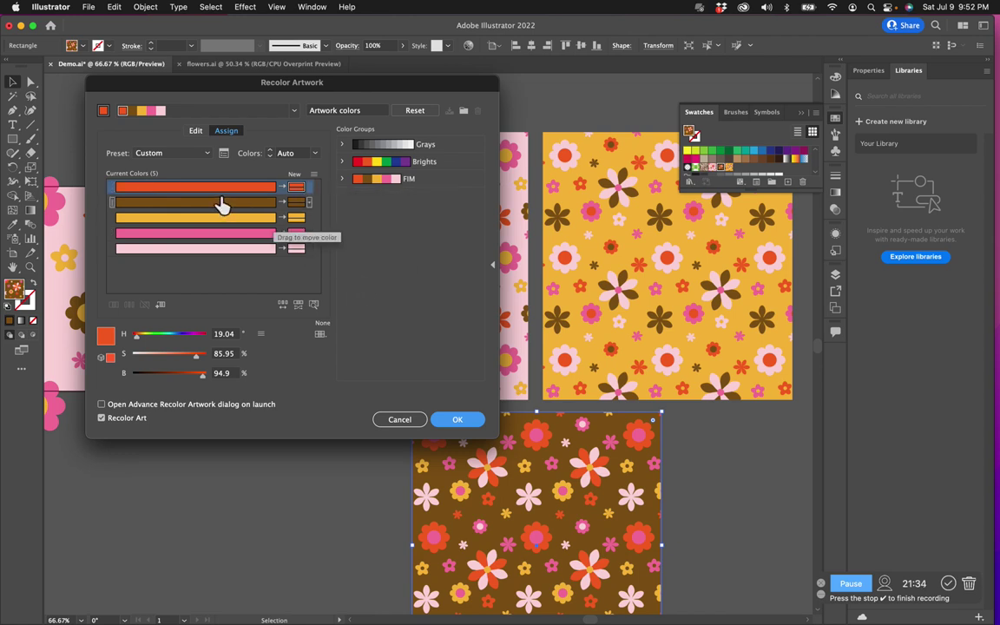
double_click(299, 193)
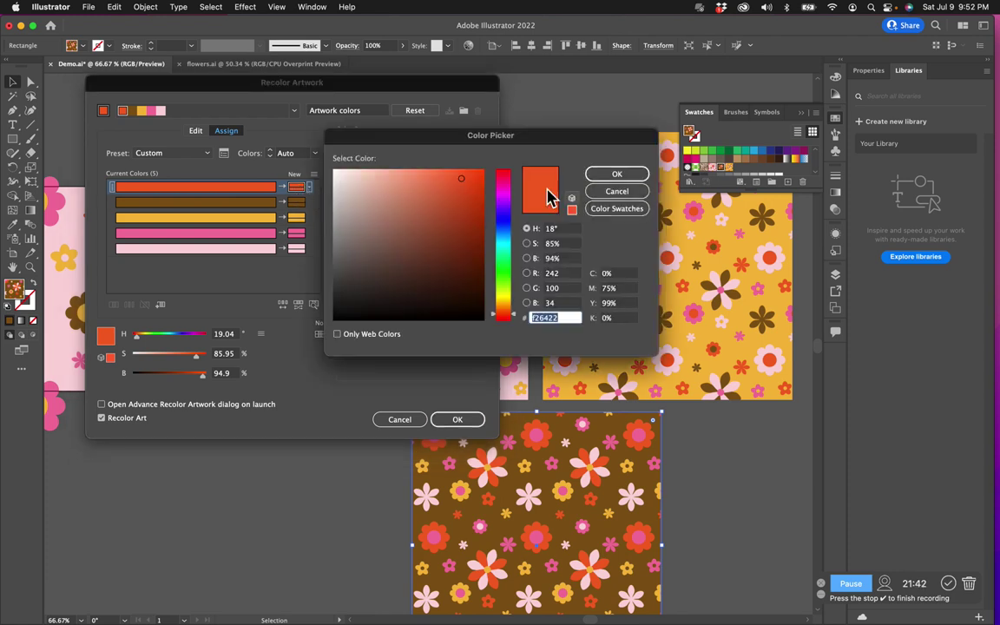
left_click(617, 209)
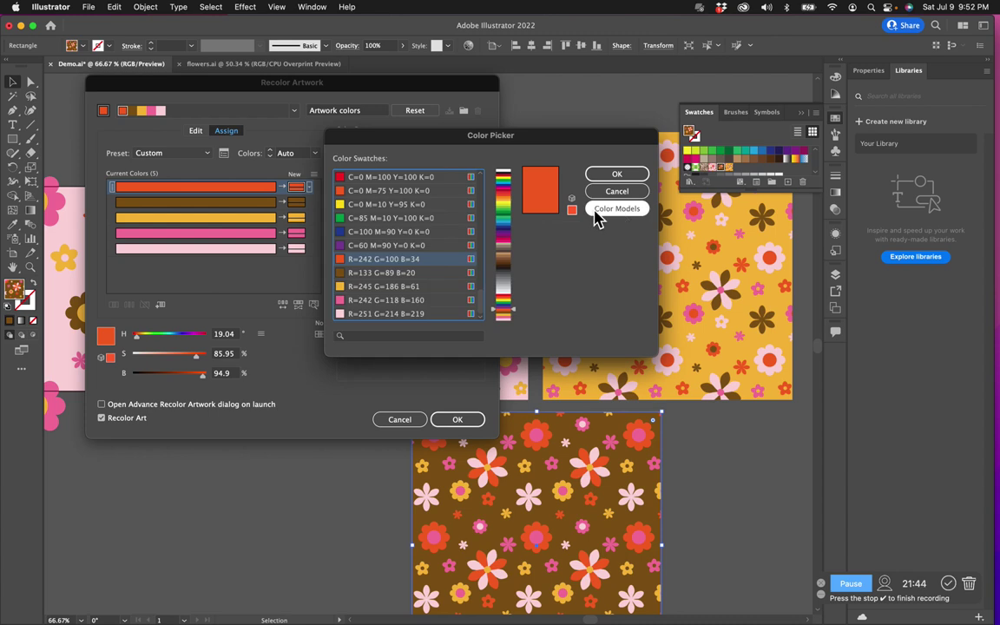
left_click(402, 301)
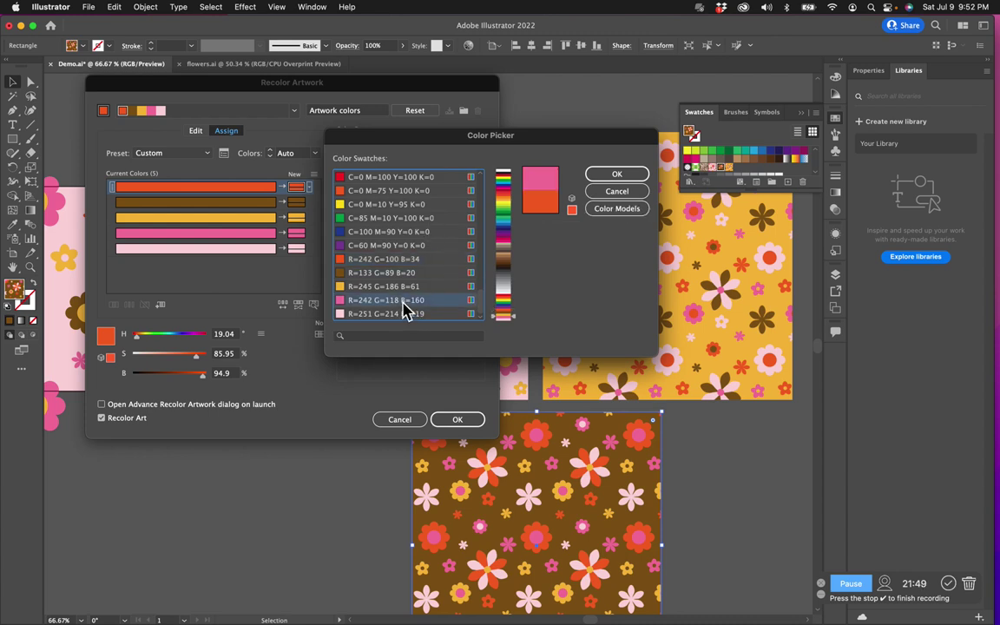
left_click(617, 174)
Replace the lower square's original pink with the orange swatch R=242 G=100 B=34.
left_click(241, 188)
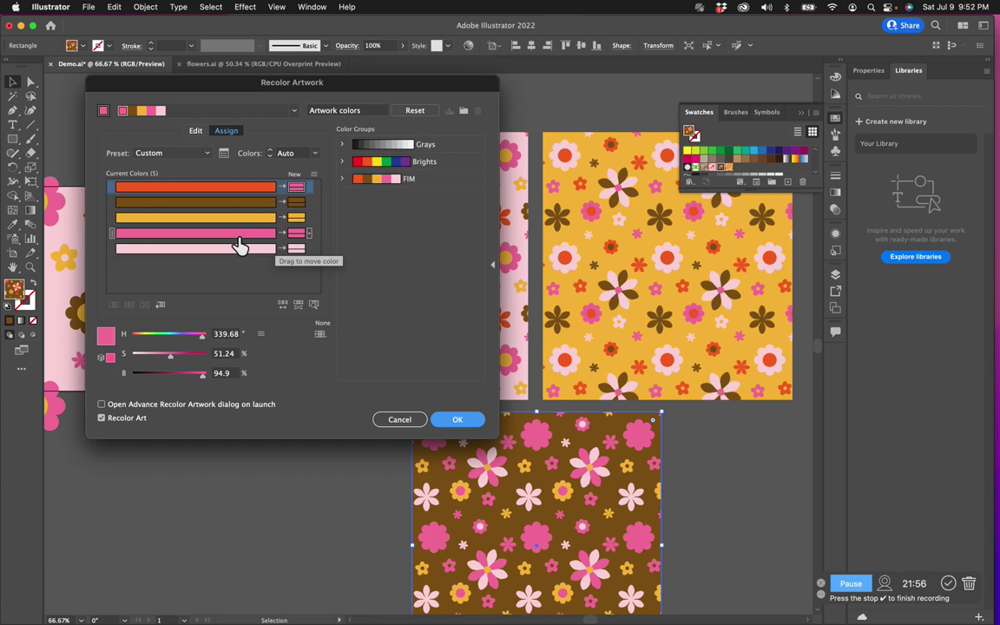
double_click(304, 238)
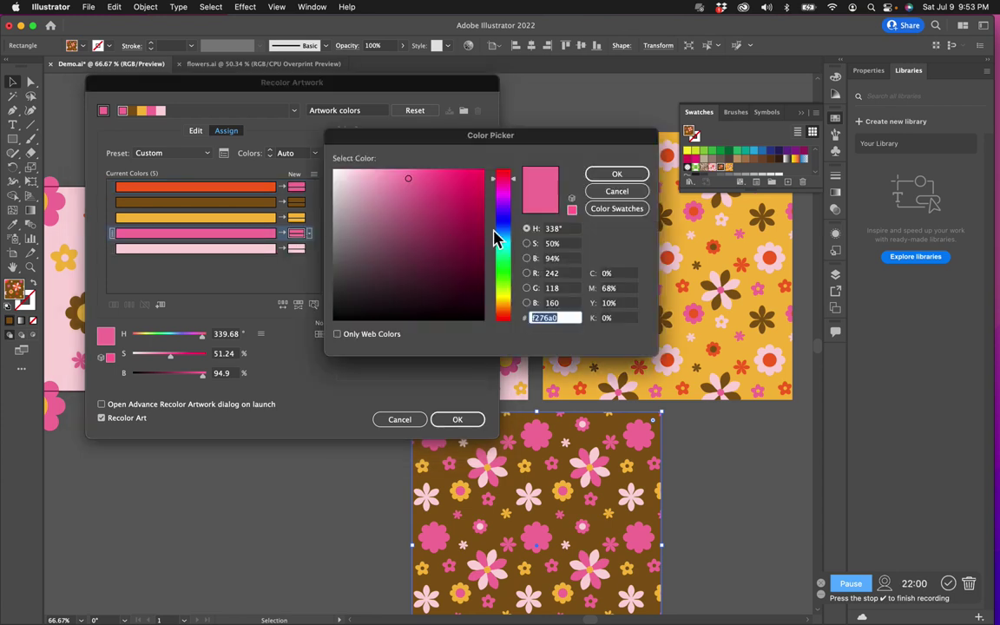
left_click(616, 208)
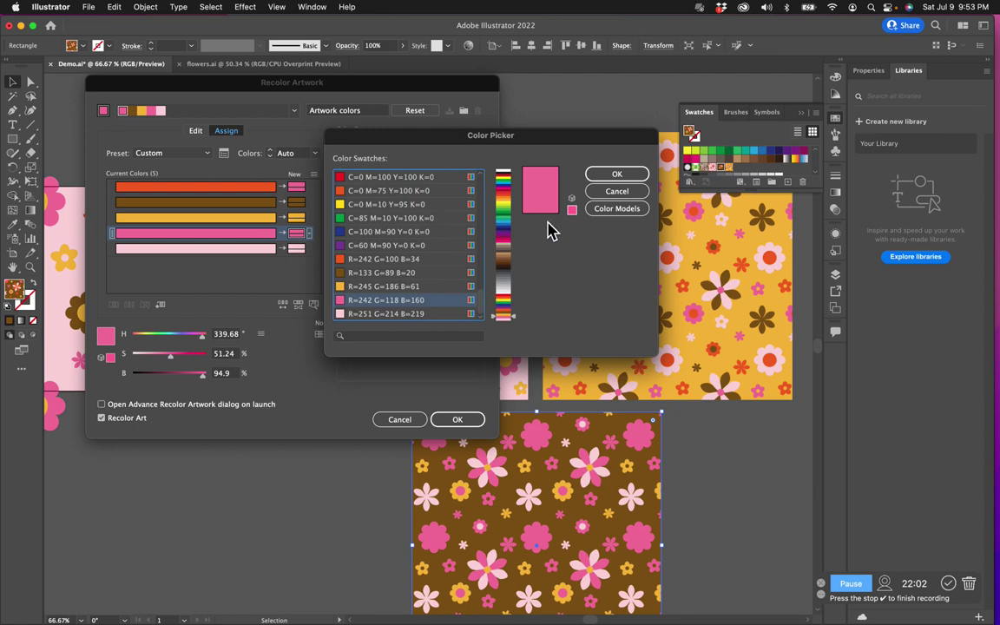
left_click(382, 258)
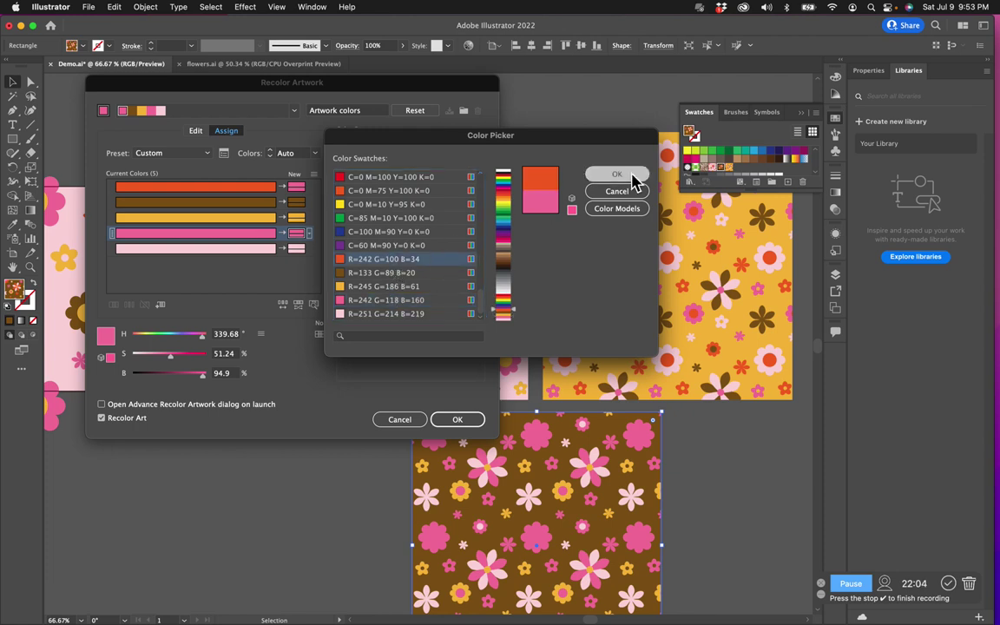
left_click(617, 175)
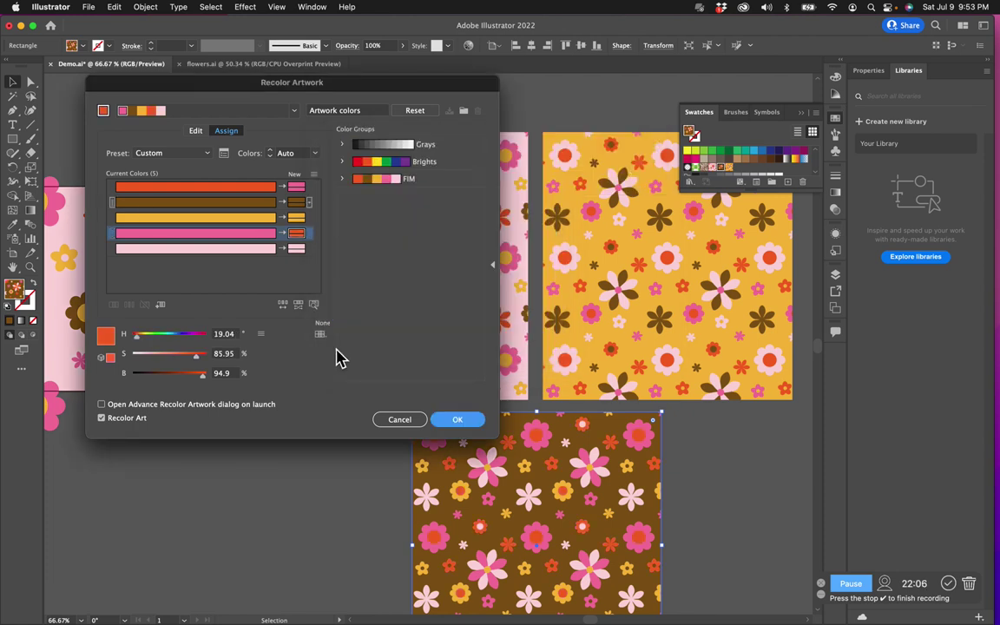
Replace the lower square's brown background color with the golden yellow swatch R=245 G=186 B=61.
left_click(298, 207)
double_click(302, 212)
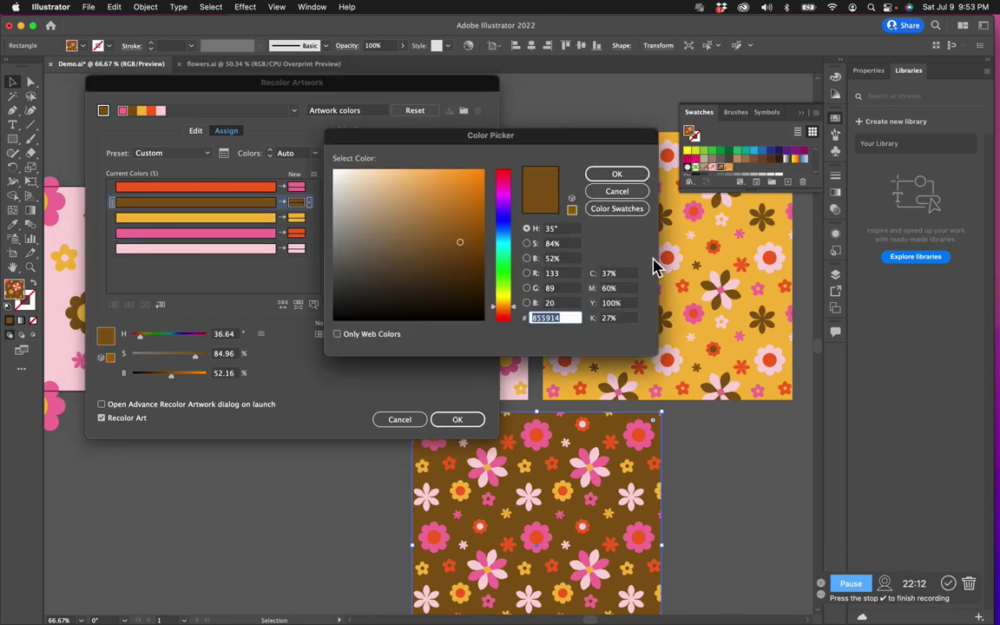
left_click(618, 210)
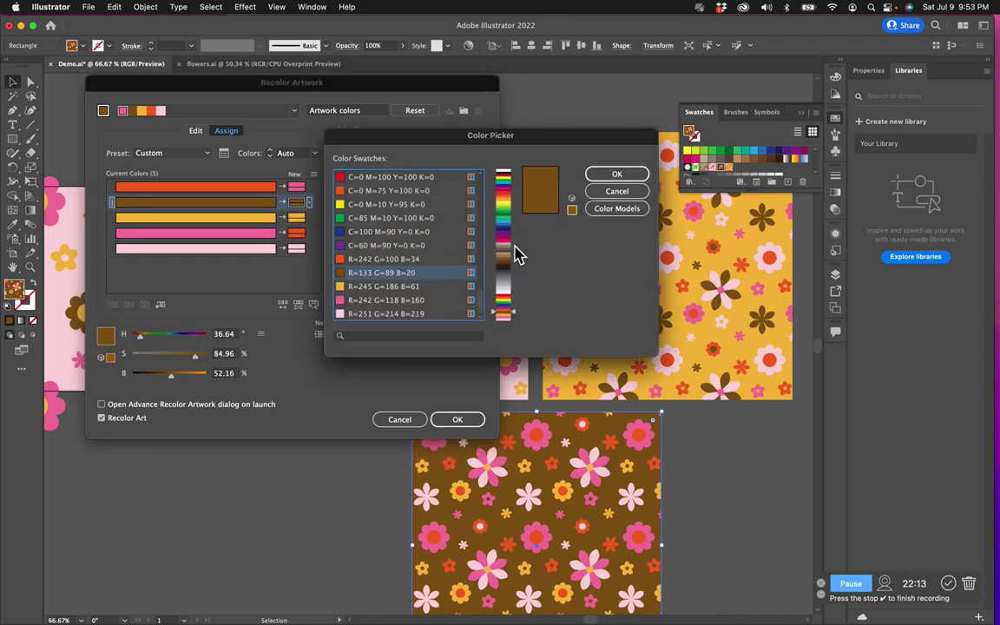
left_click(386, 288)
left_click(638, 177)
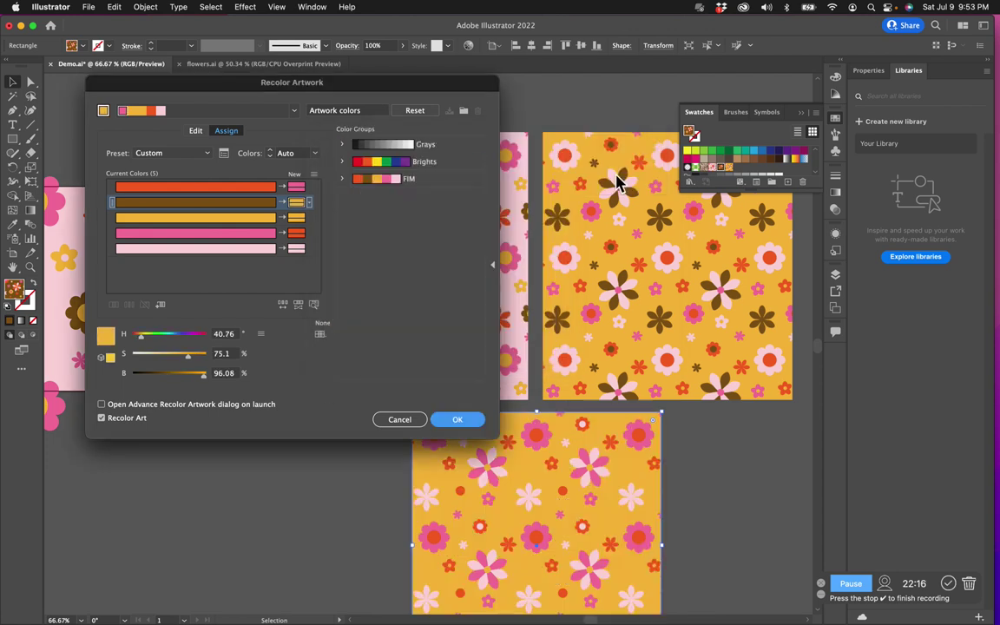
Replace the lower square's original yellow with the brown swatch R=133 G=89 B=20 and apply the recoloring.
double_click(301, 218)
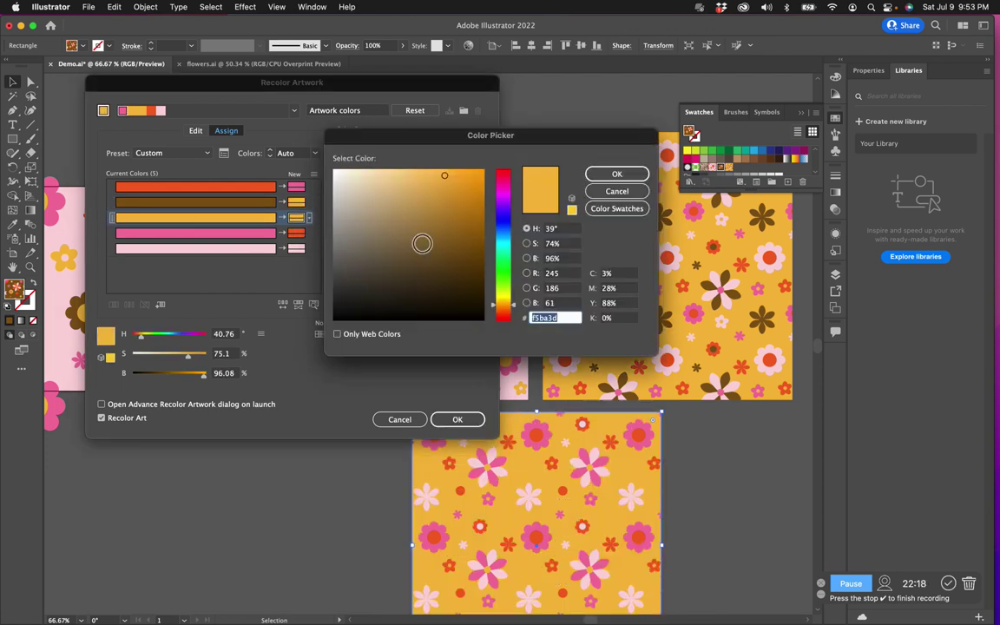
left_click(617, 210)
left_click(421, 272)
left_click(615, 177)
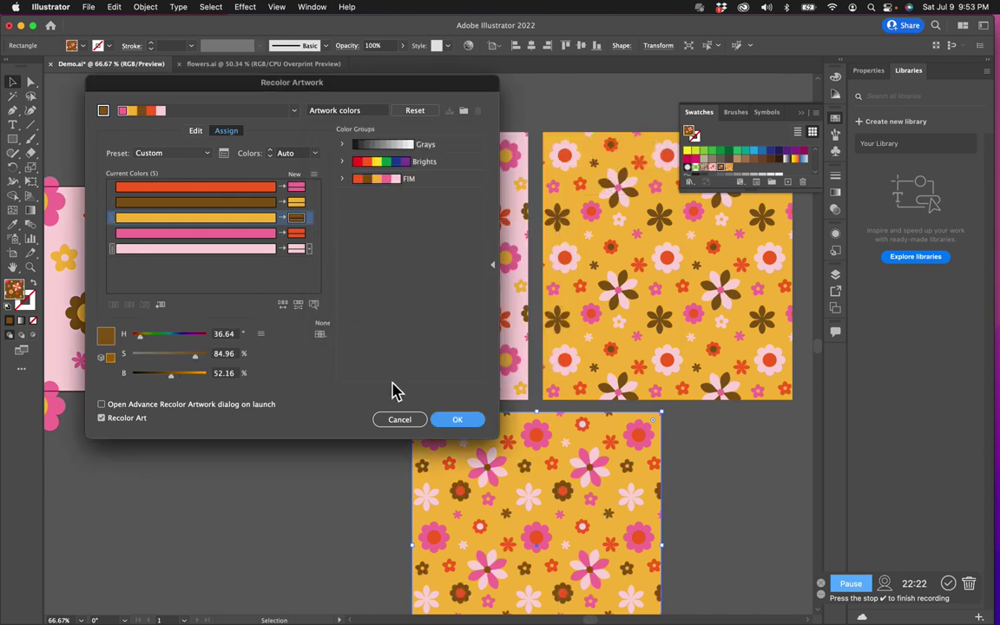
left_click(447, 424)
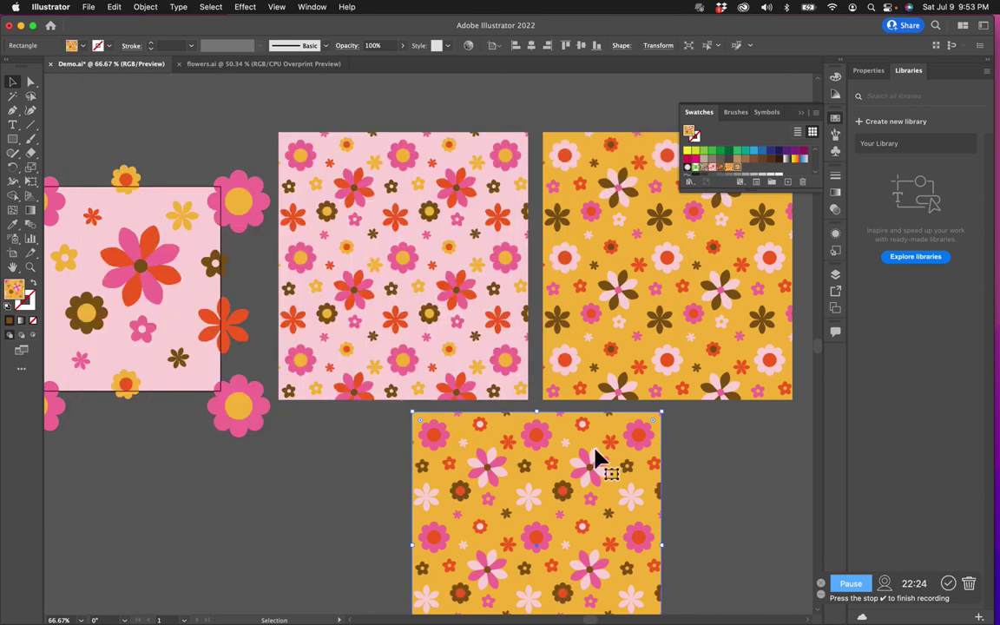
Undo the last recoloring of the lower square and deselect the artwork.
scroll(660, 462, "down", 5)
scroll(661, 461, "up", 2)
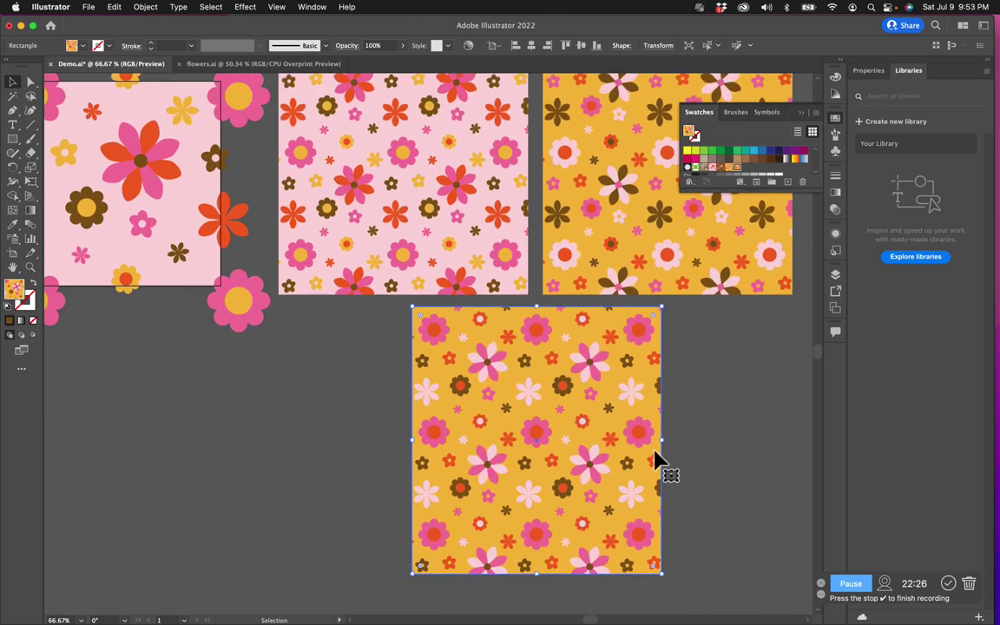
scroll(658, 459, "up", 1)
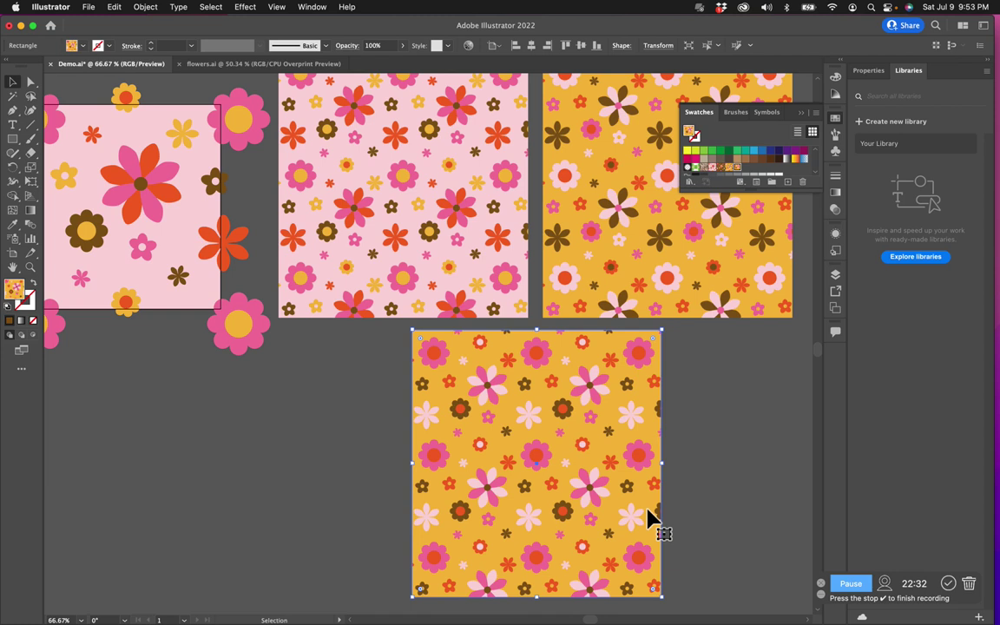
scroll(650, 518, "up", 3)
scroll(649, 518, "down", 1)
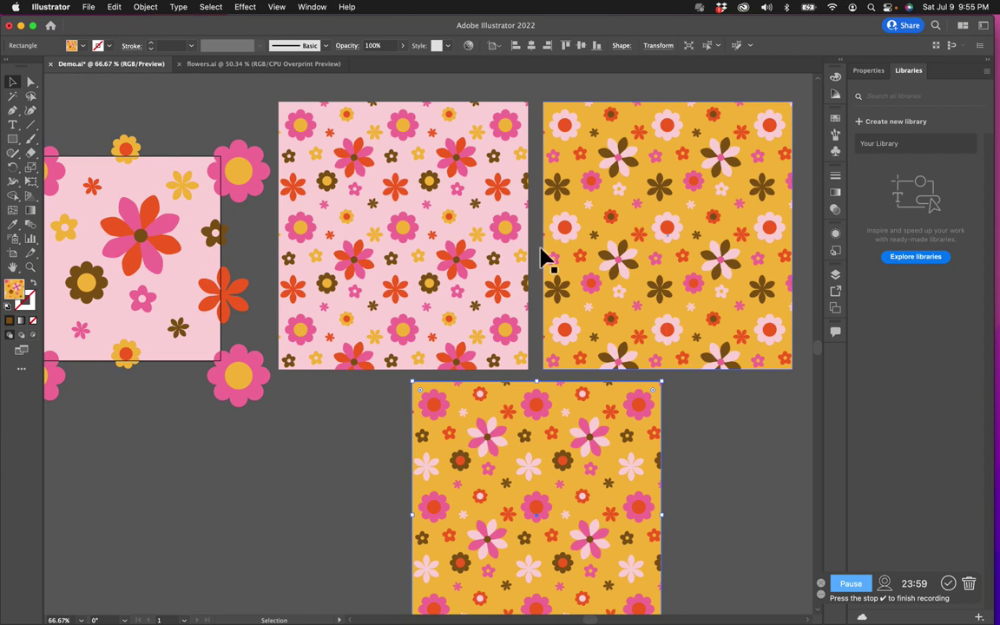
key("super+z")
left_click(356, 462)
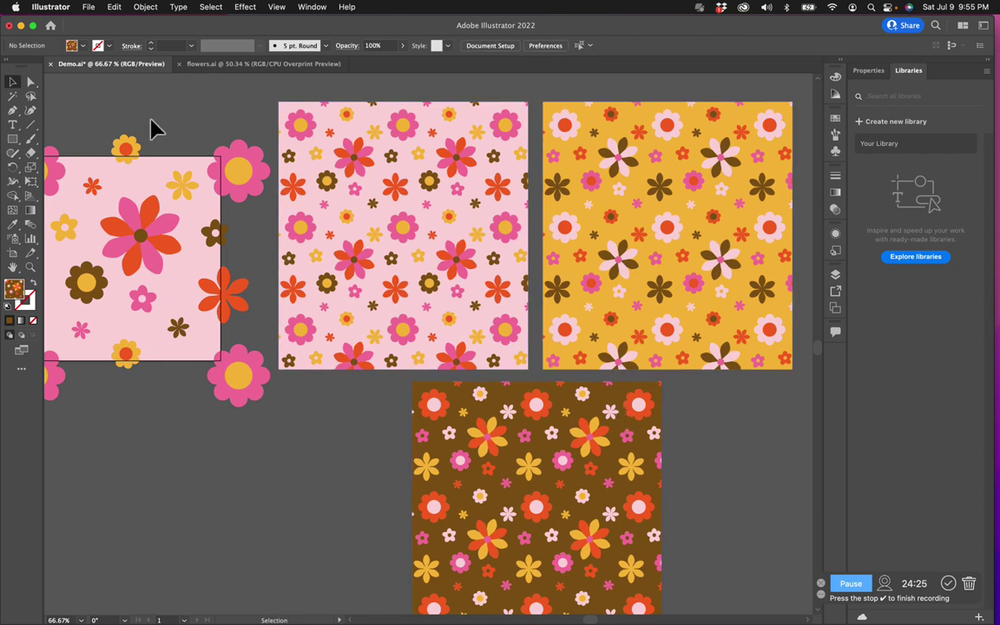
Create a new Letter document in portrait orientation, 8.5 × 11 in, in RGB color, and return to the Demo.ai document.
left_click(90, 7)
left_click(94, 26)
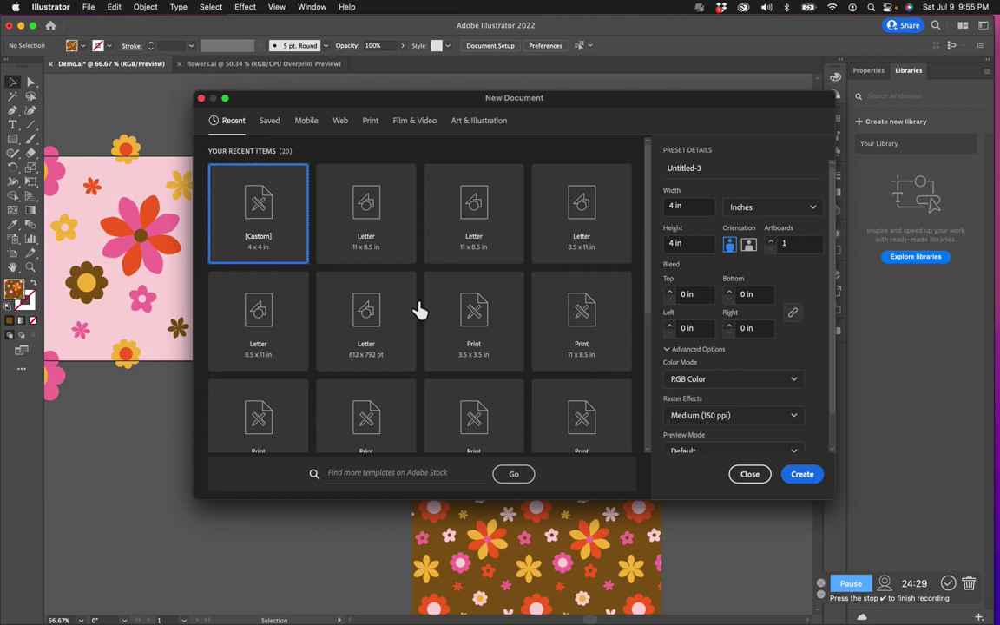
left_click(400, 241)
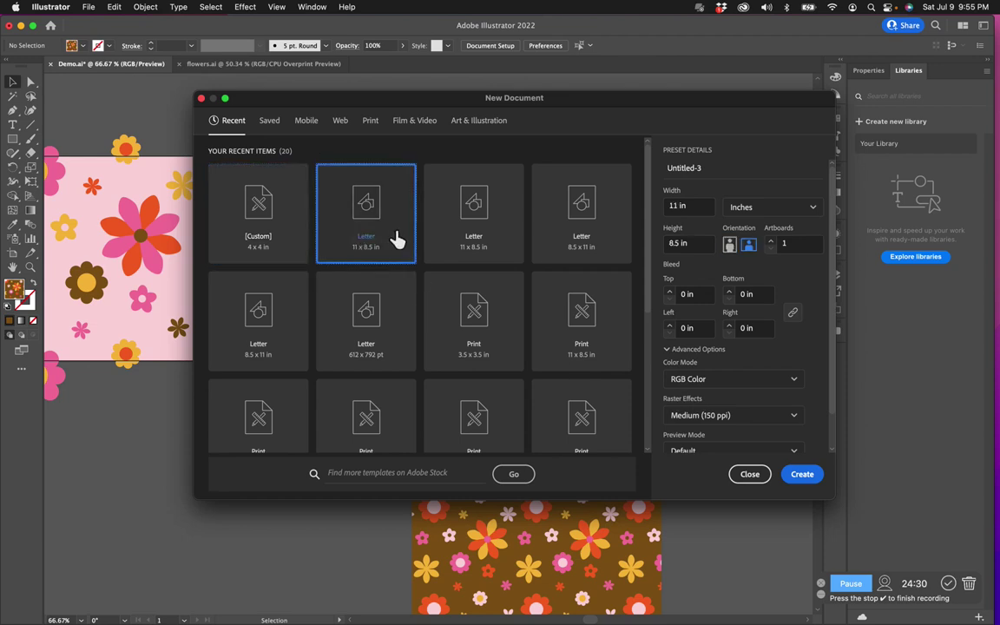
left_click(730, 243)
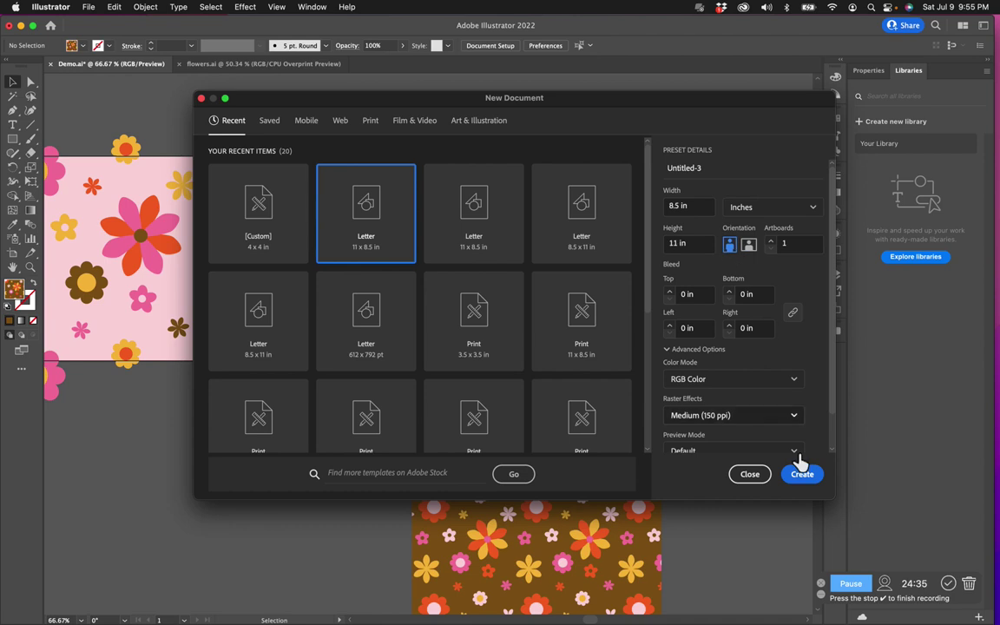
left_click(801, 476)
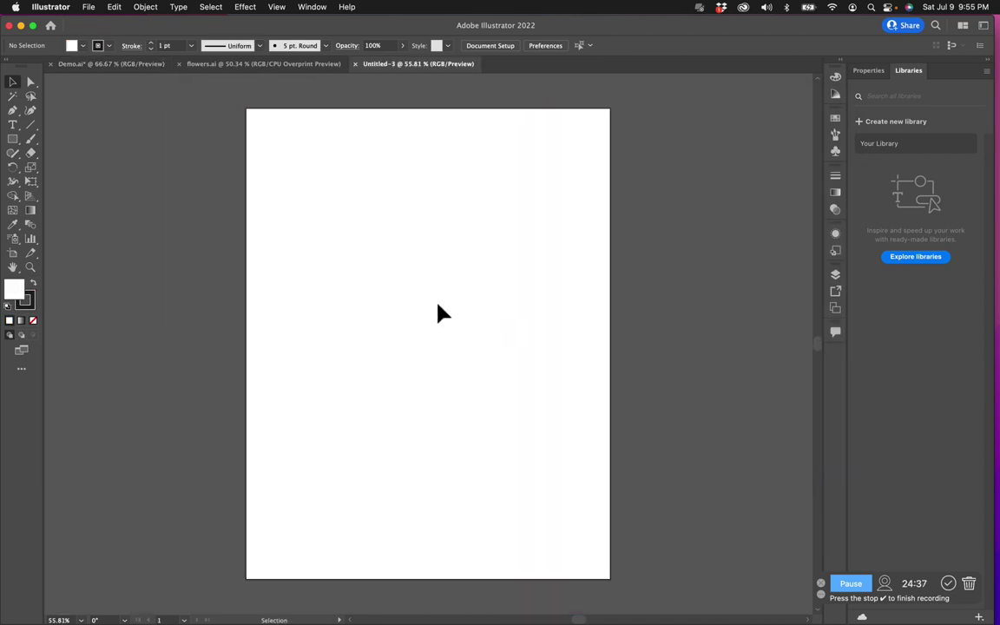
left_click(150, 66)
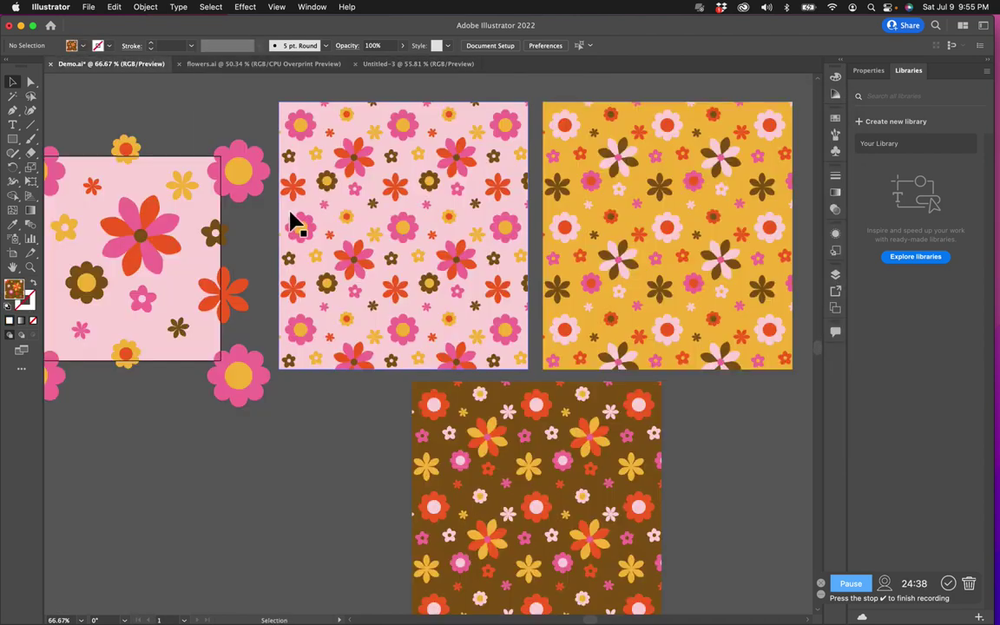
Copy the pink, yellow and brown pattern squares from Demo.ai and paste them into the Untitled-3 document.
left_click(335, 181)
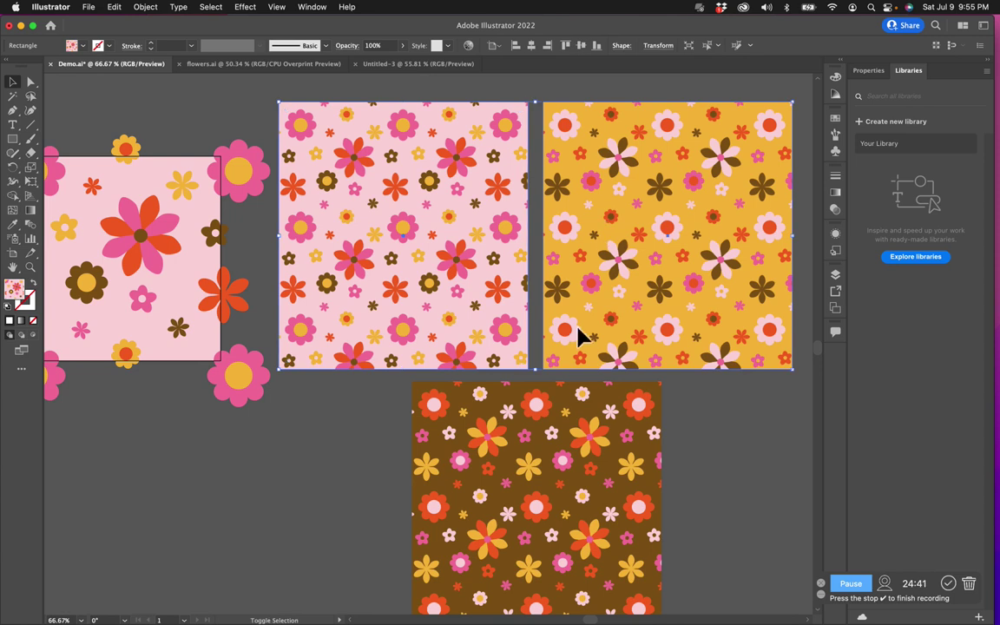
left_click(575, 335, "shift")
left_click(558, 443, "shift")
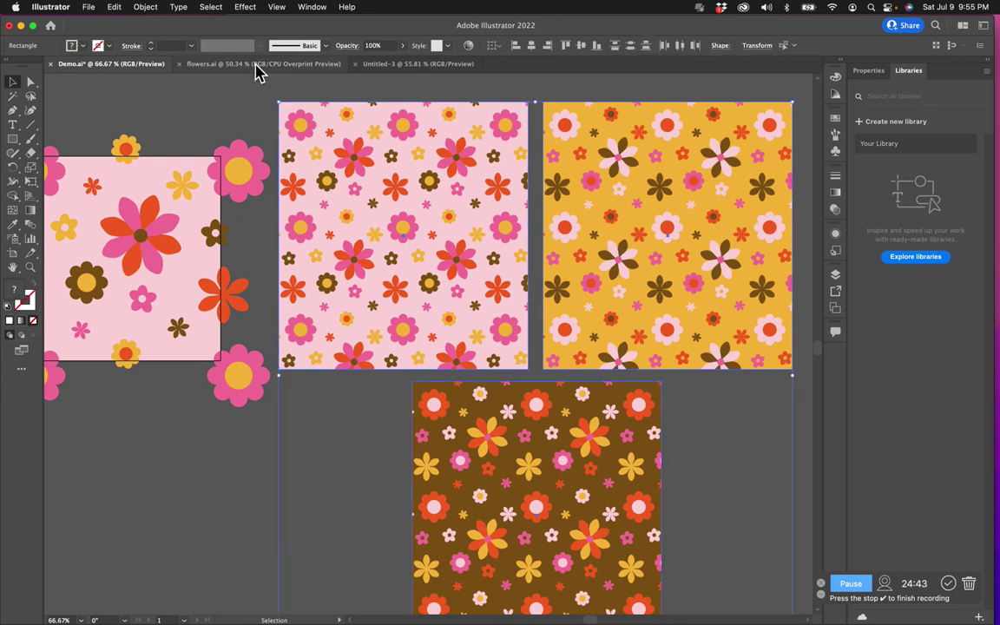
left_click(395, 65)
key("ctrl+v")
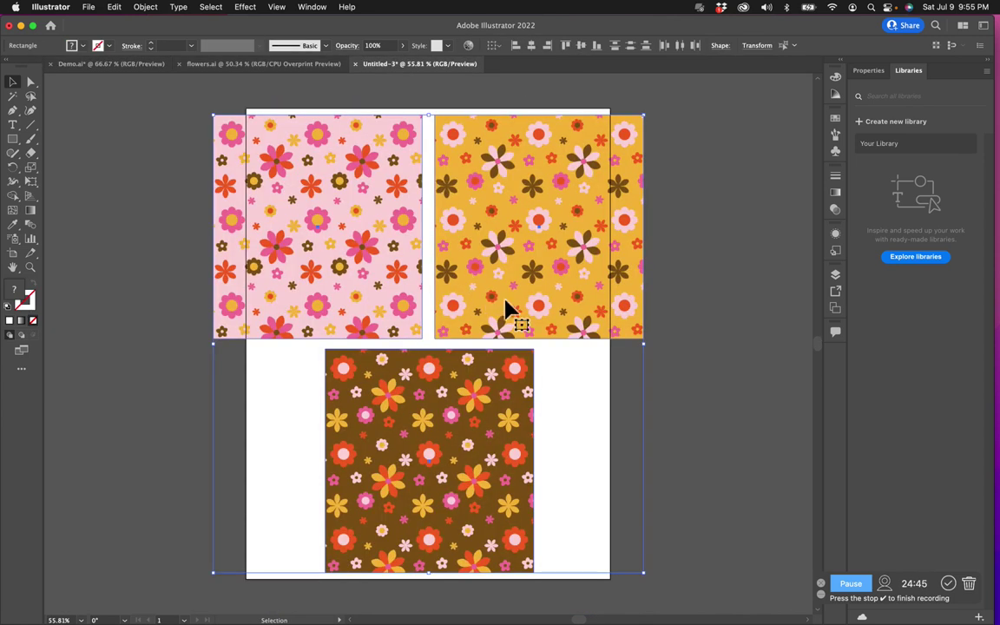
Scale down the three pasted pattern squares together and move them off the artboard to its left side.
left_click_drag(560, 289, 532, 312)
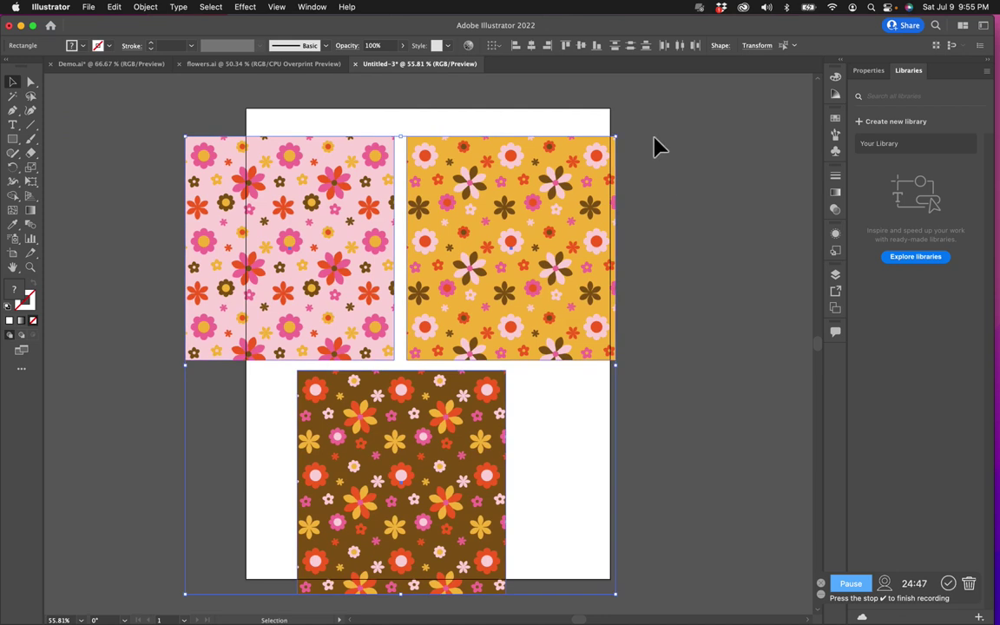
left_click_drag(622, 144, 532, 223)
left_click_drag(460, 274, 501, 231)
key("super+z")
left_click_drag(495, 317, 190, 239)
left_click_drag(408, 253, 568, 247)
Shift the yellow pattern square slightly left and draw a green-filled rectangle spanning the full width of the artboard.
left_click(829, 129)
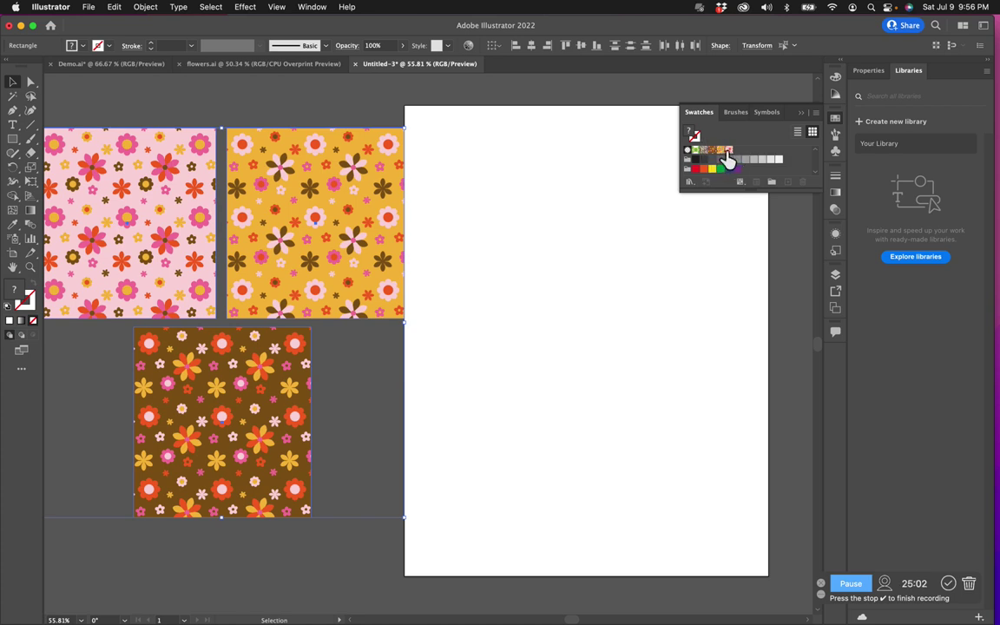
mouse_move(364, 257)
left_mouse_down()
mouse_move(314, 252)
mouse_move(368, 252)
left_mouse_up()
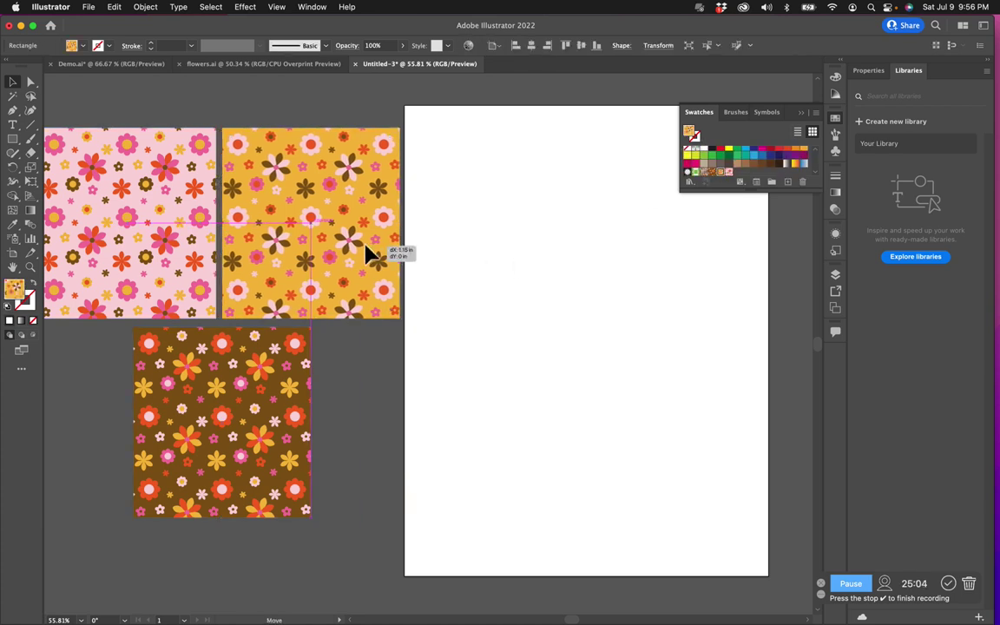
left_click(13, 140)
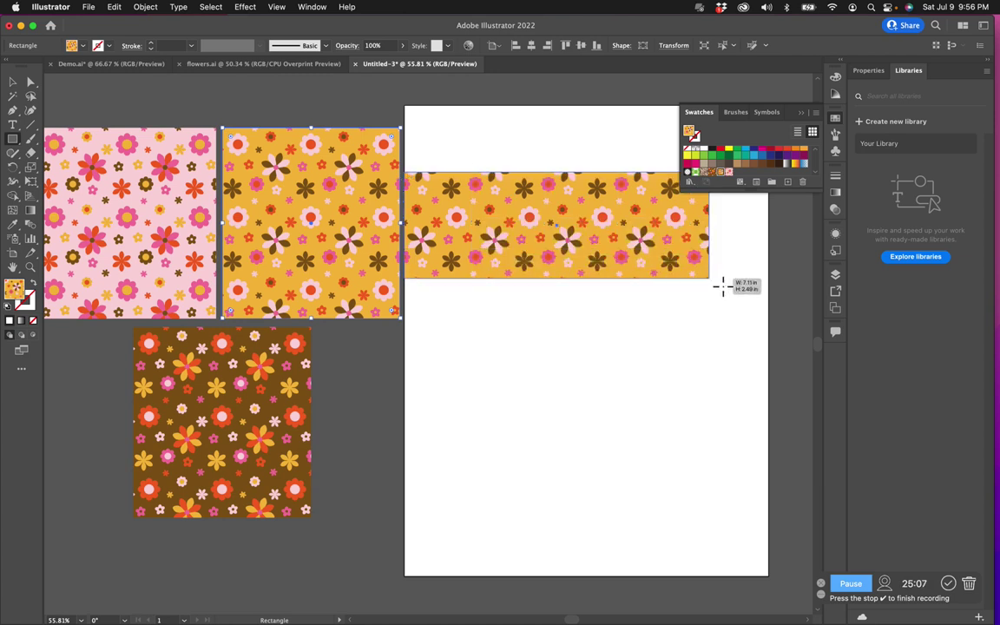
left_click_drag(721, 283, 777, 312)
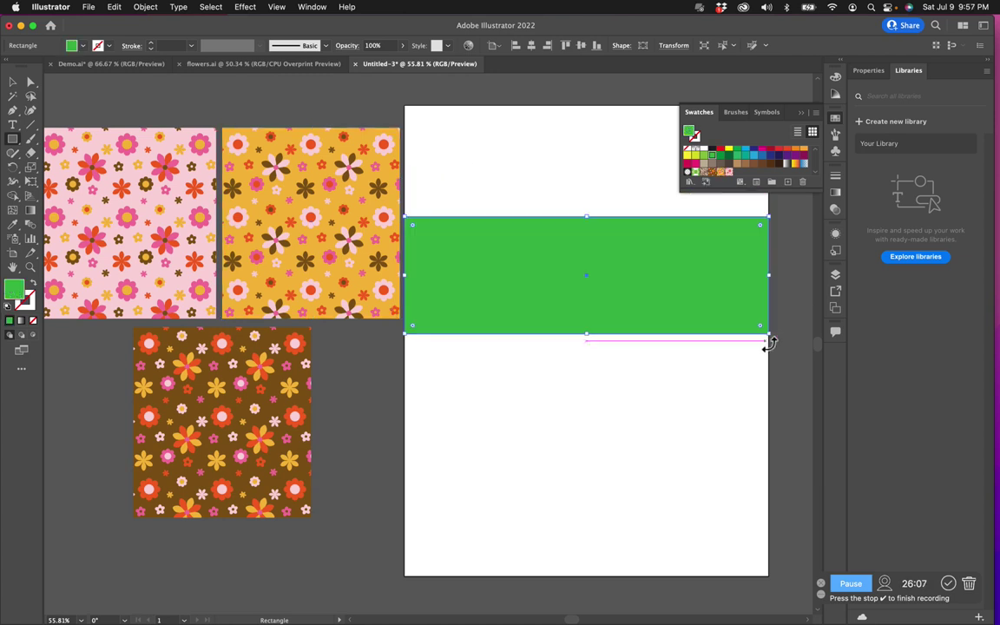
Duplicate the green rectangle into three evenly spaced horizontal bands, aligning the lowest with the artboard's bottom edge.
key("v")
left_click_drag(694, 319, 674, 575)
left_click_drag(576, 213, 597, 542)
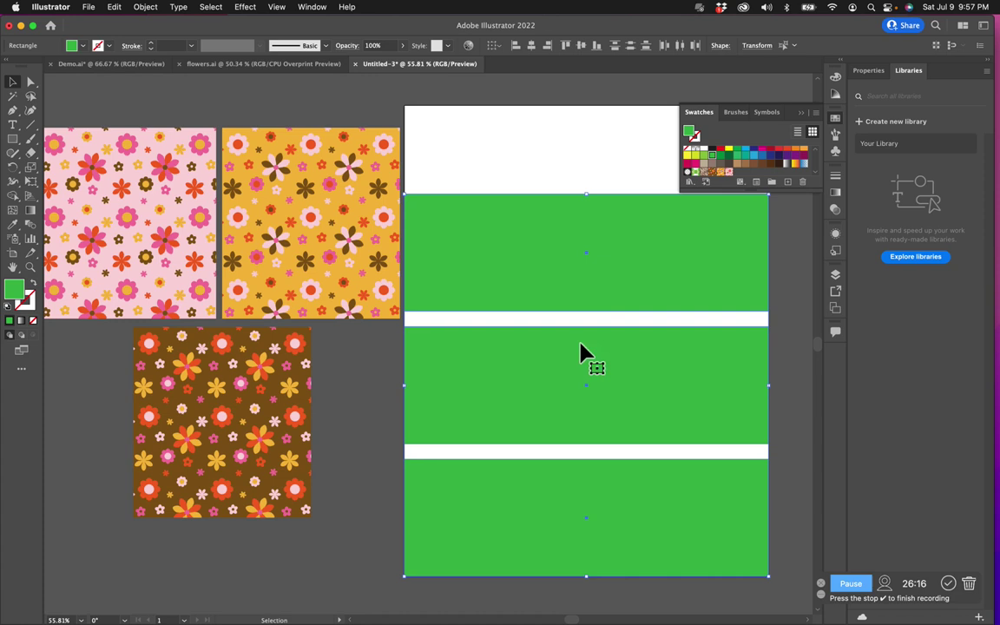
left_click(532, 141)
Copy the row of five palette squares from flowers.ai into Untitled-3 and enlarge it in the white area above the green bands.
left_click(247, 64)
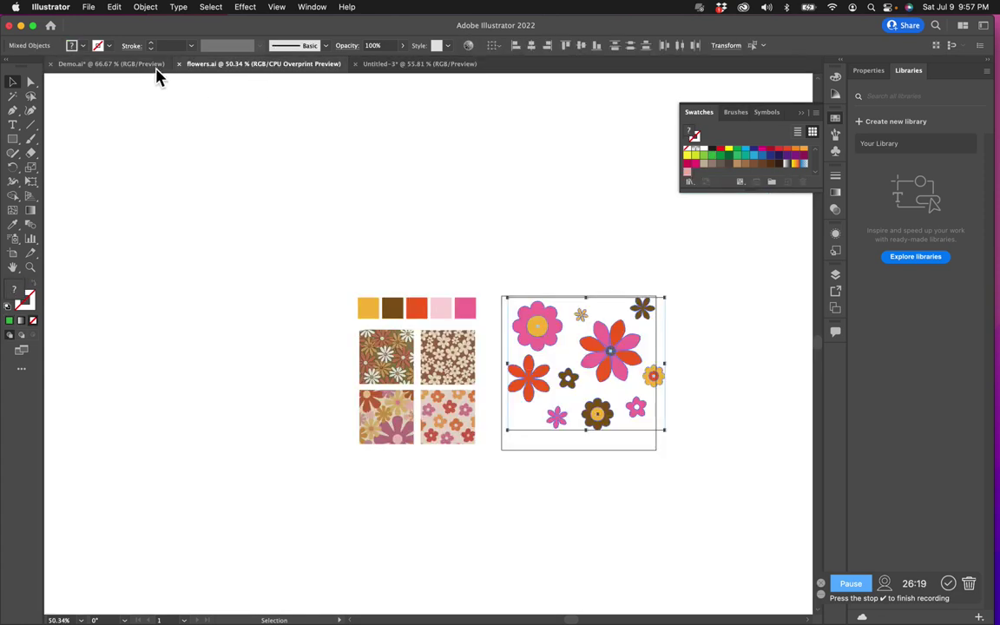
left_click(120, 66)
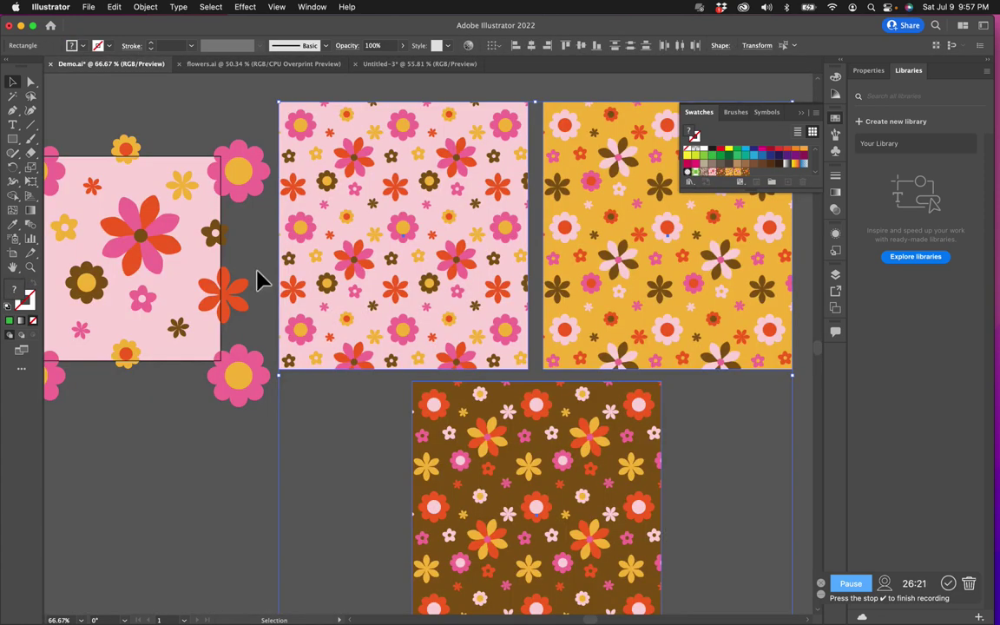
left_click(295, 65)
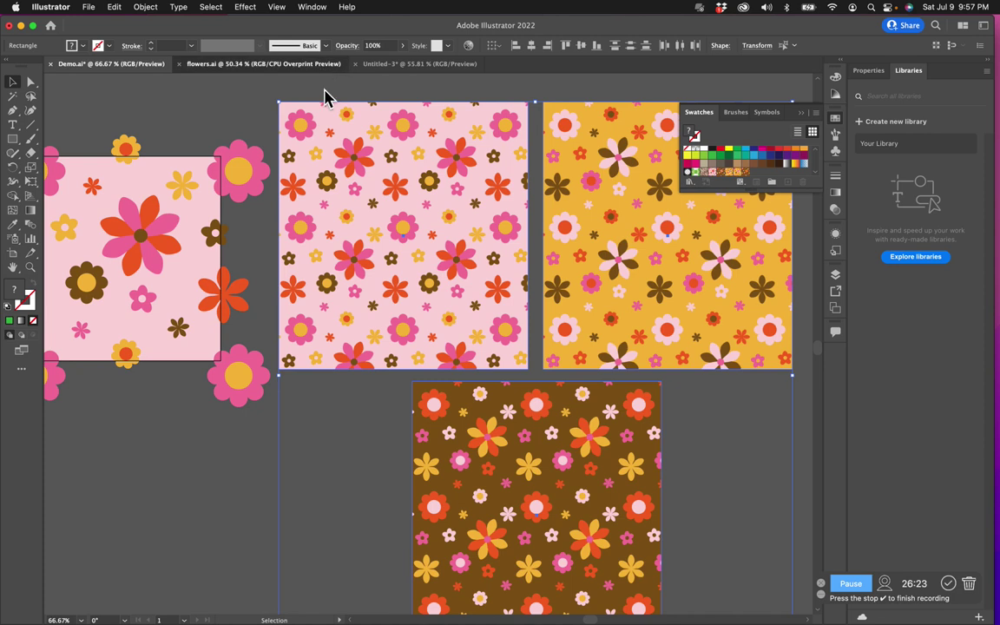
left_click(484, 314)
left_click(468, 309)
left_click(421, 65)
left_click_drag(535, 183, 640, 192)
Fill the upper, middle and lower bands with the pink, yellow and brown floral pattern swatches, and center the palette squares horizontally on the artboard.
left_click(847, 127)
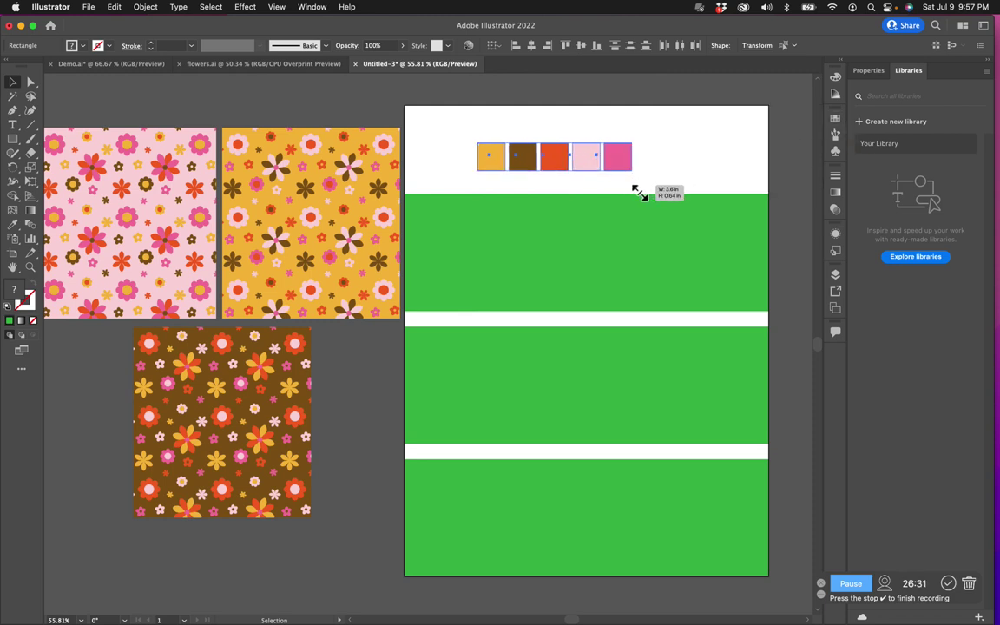
left_click(730, 178)
left_click(641, 392)
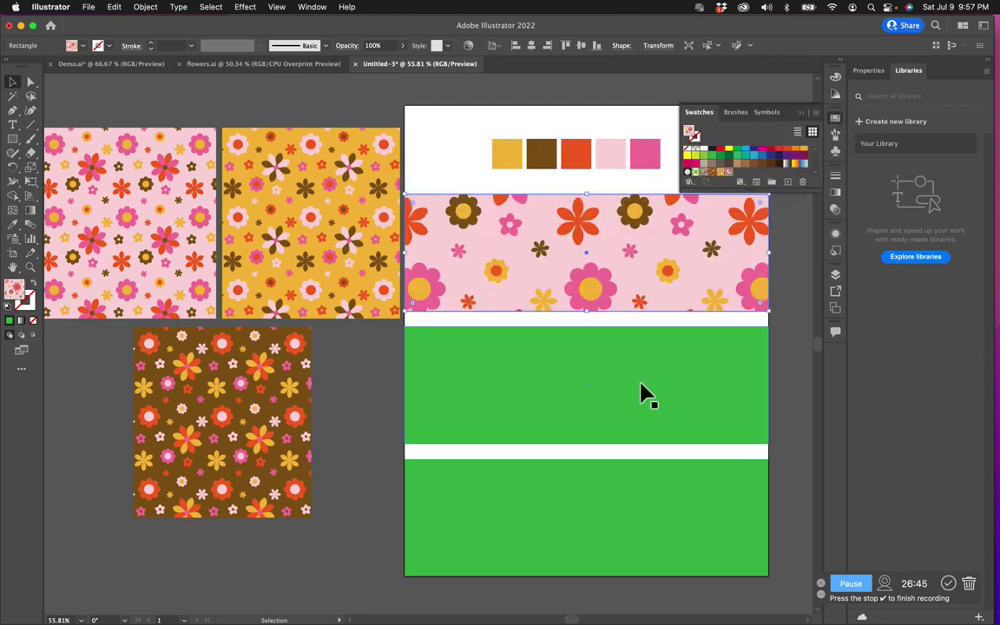
left_click(722, 172)
left_click(650, 482)
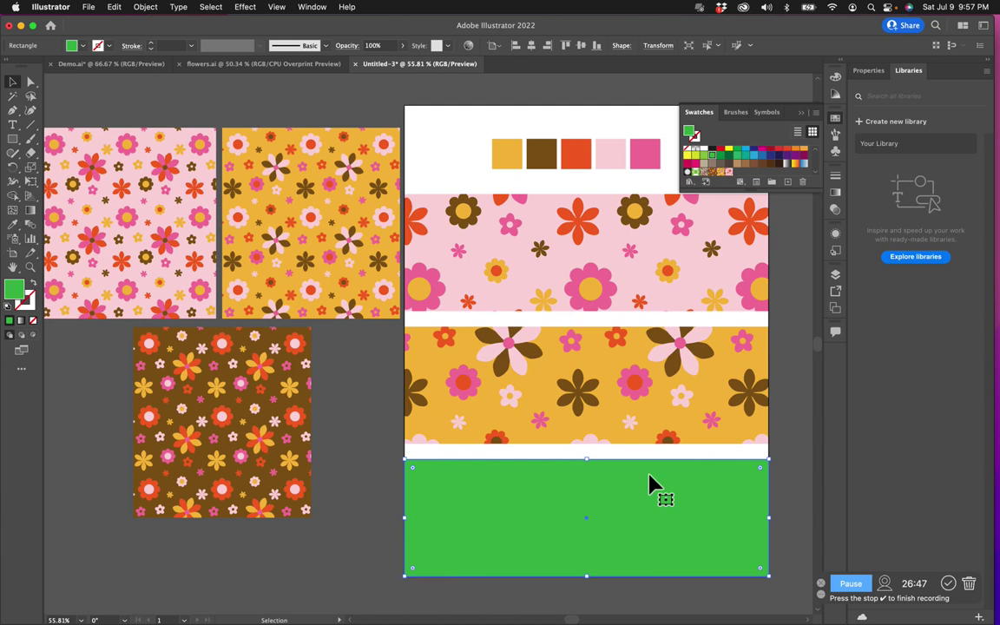
left_click(711, 176)
left_click_drag(643, 165, 652, 164)
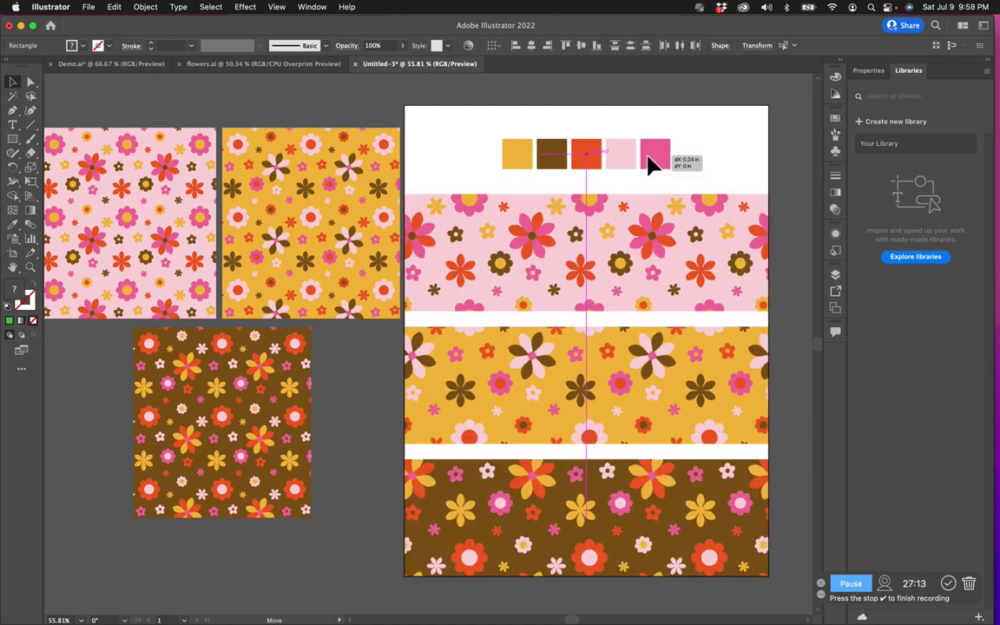